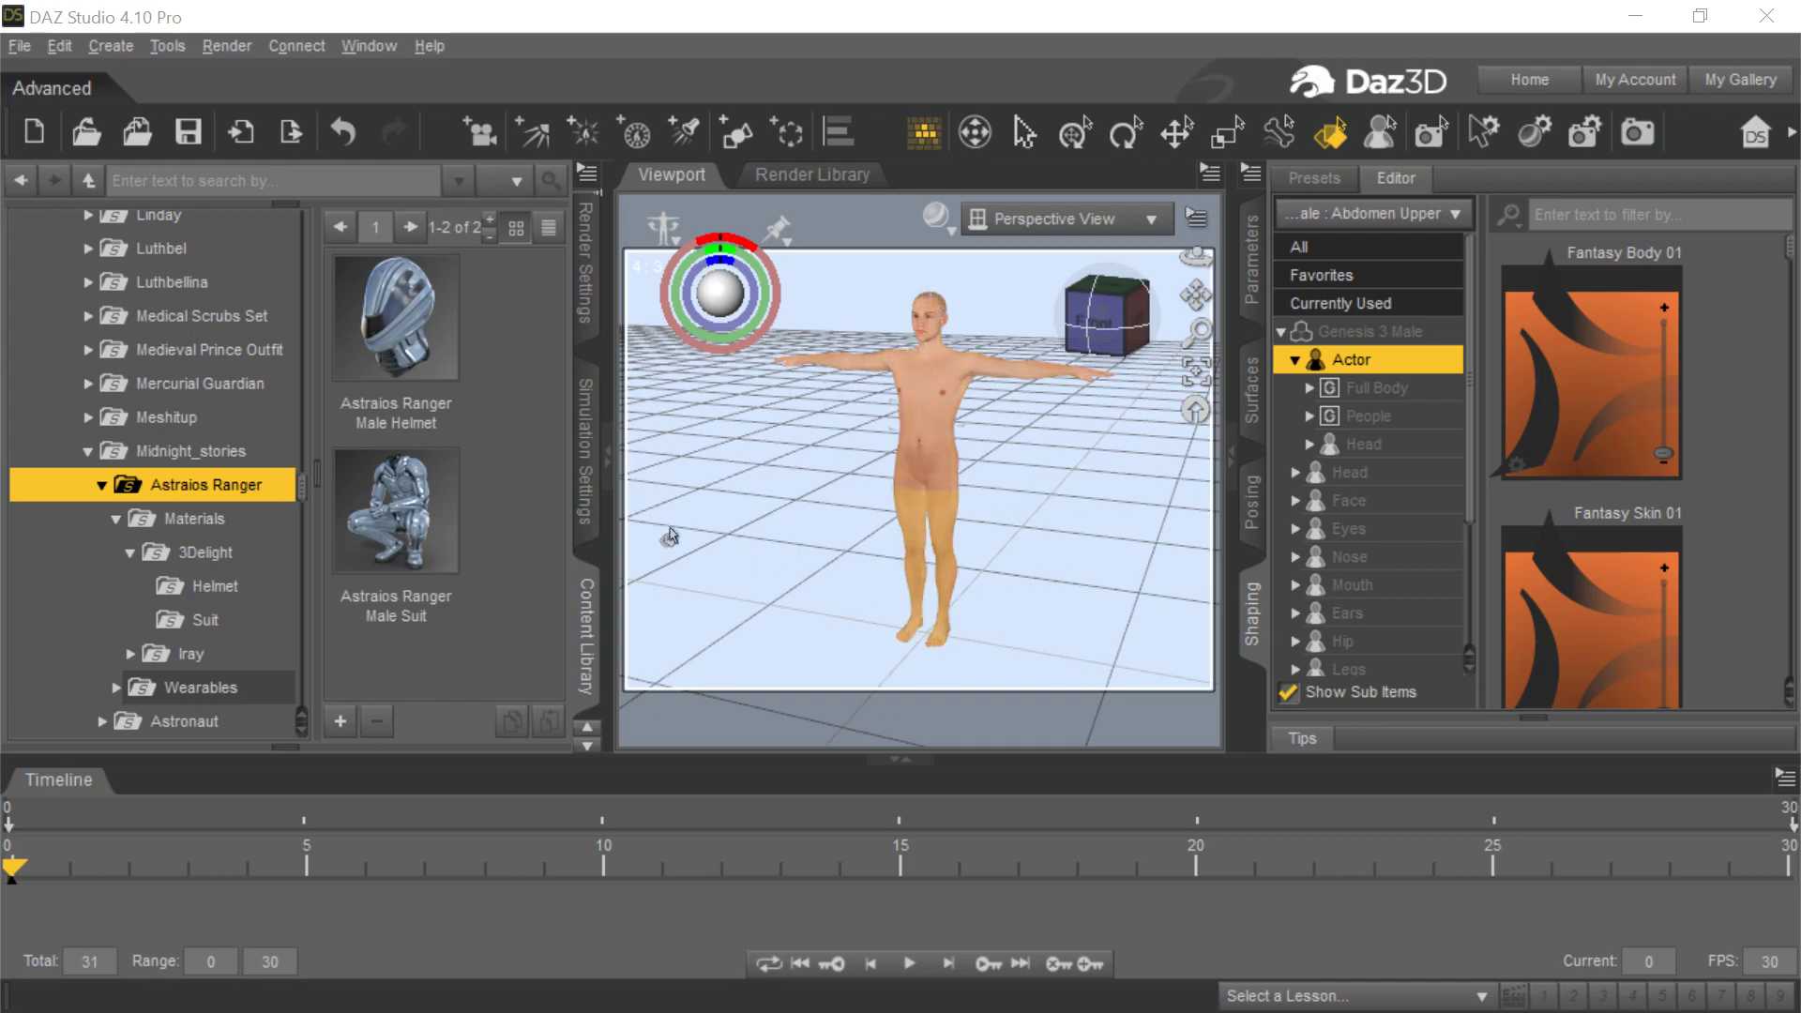
# Open the Character Creator T_Pose folder off to the side, then put the Astraios Ranger Male Helmet and Suit on Genesis 3 Male.
pyautogui.press('super+e')
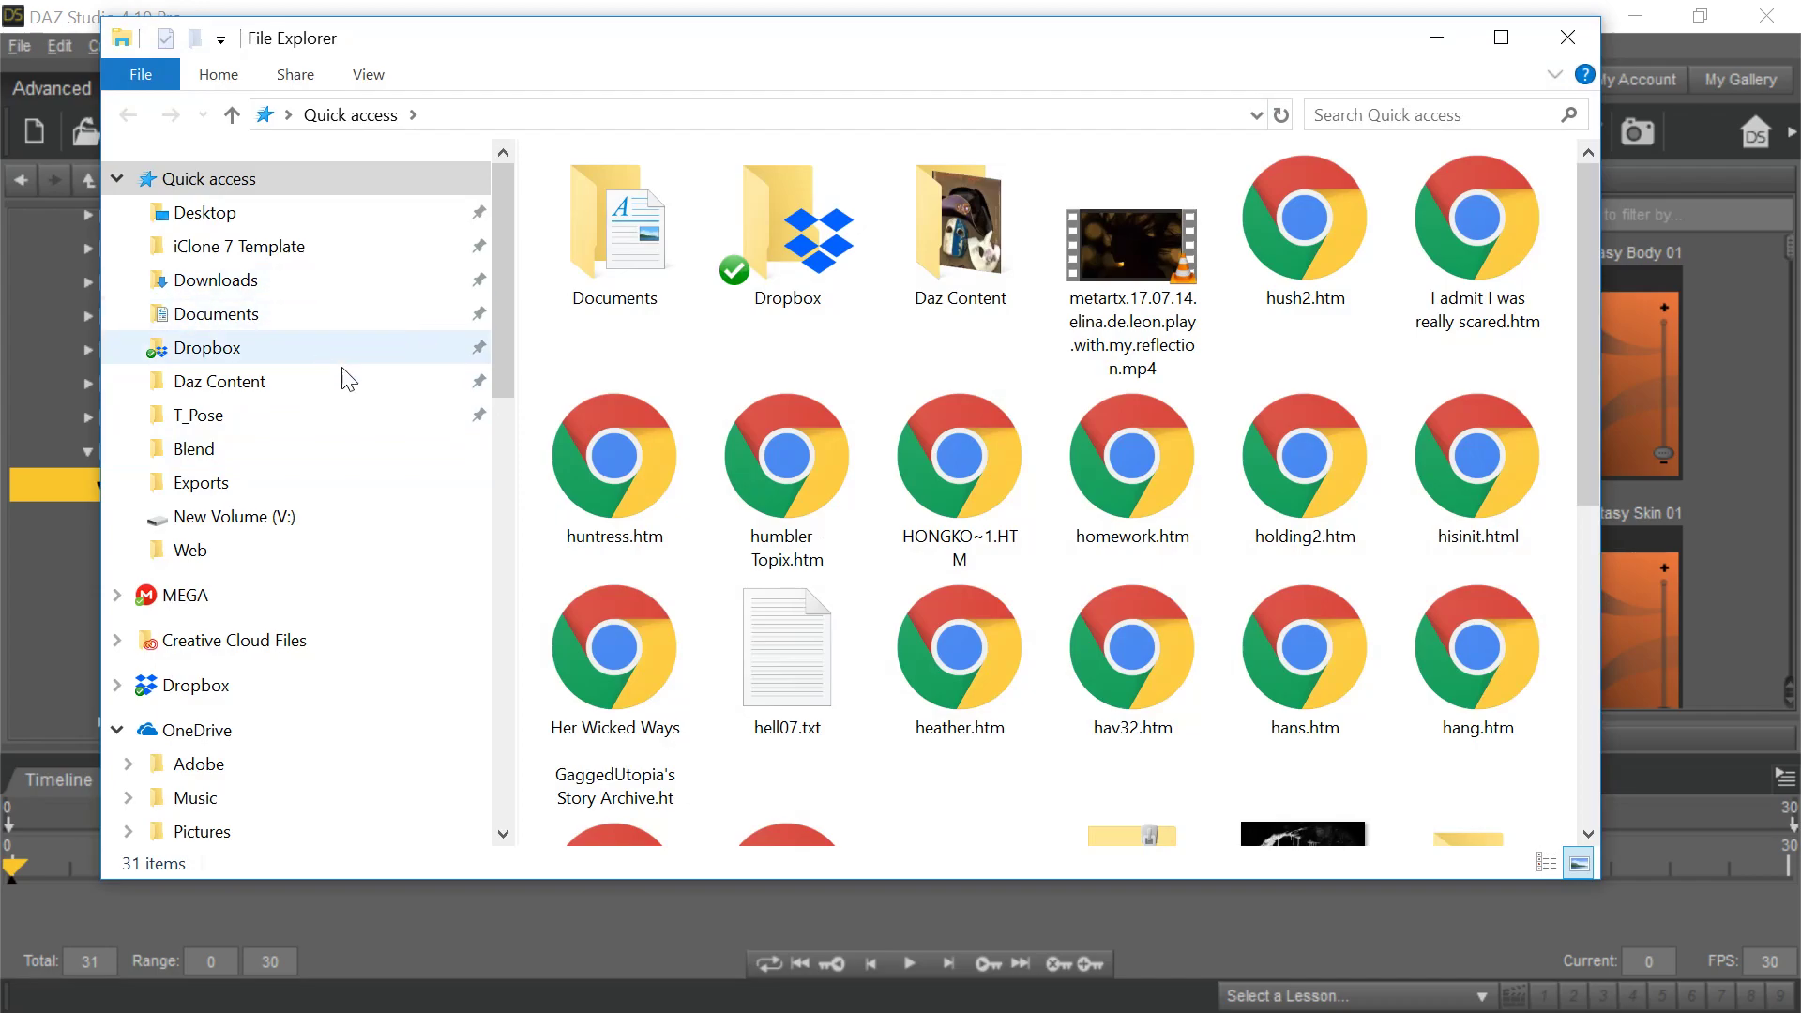
pyautogui.click(296, 419)
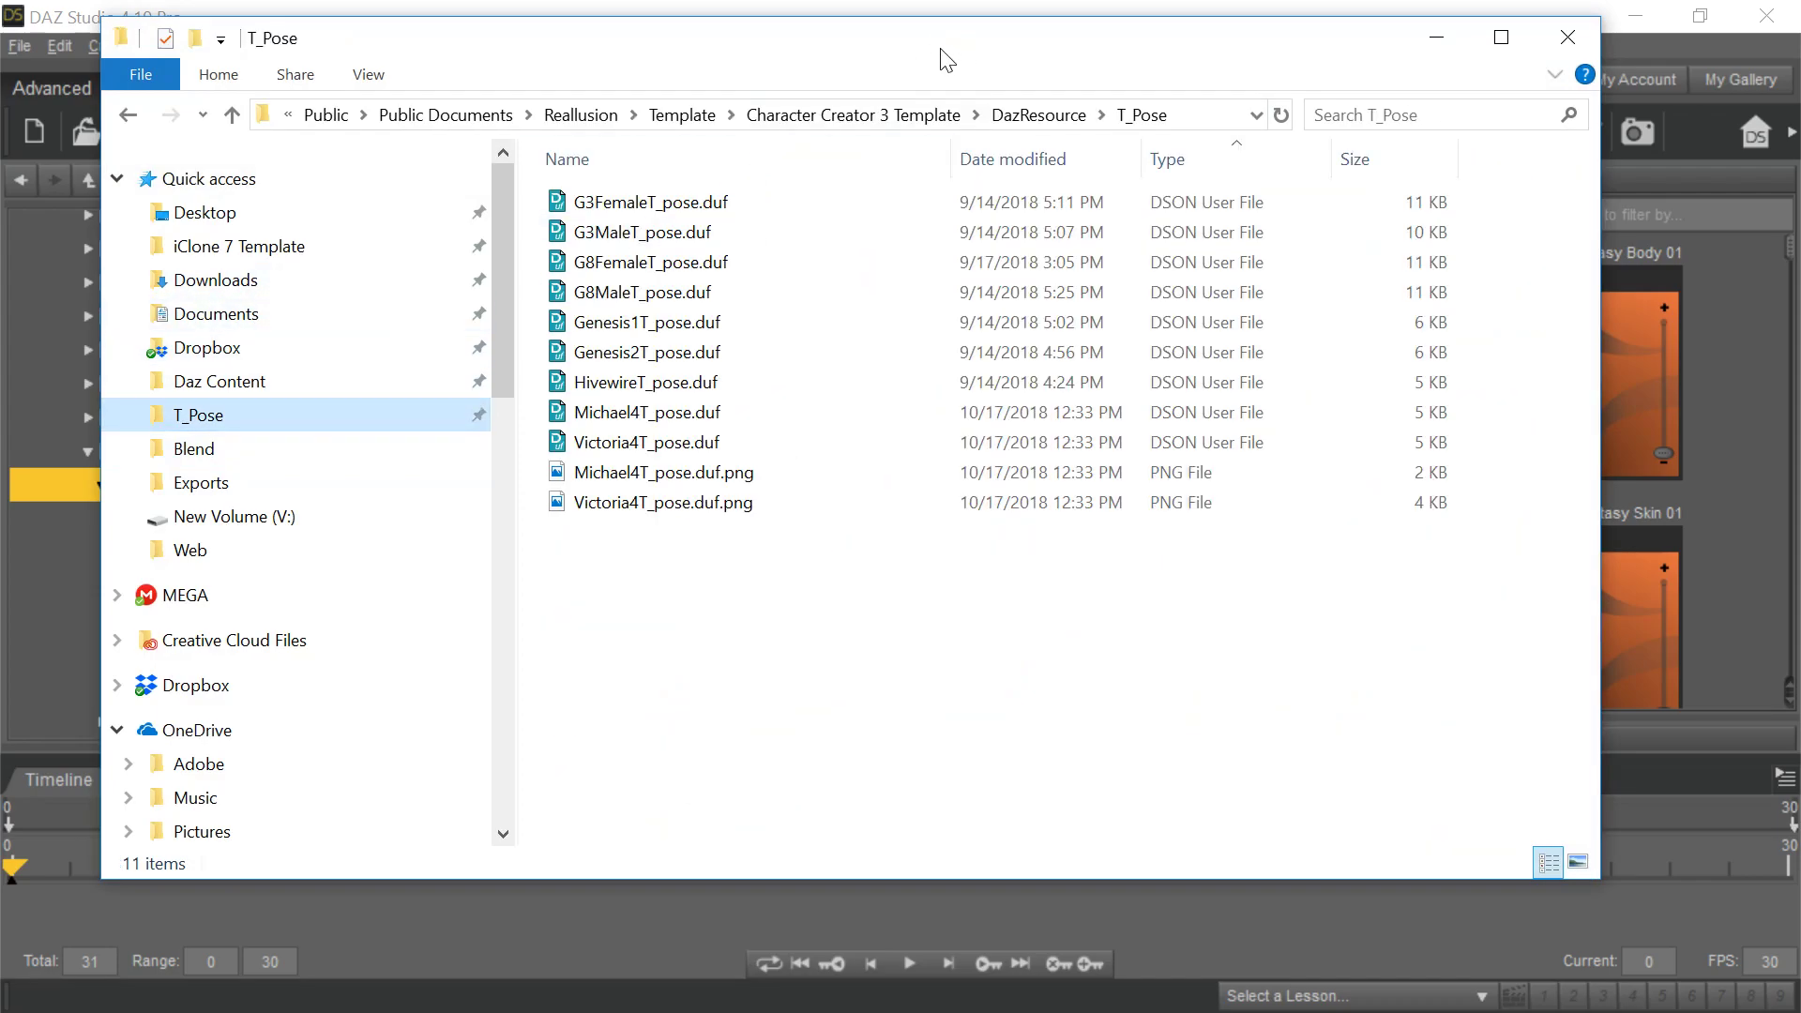
pyautogui.moveTo(936, 53); pyautogui.dragTo(572, 62)
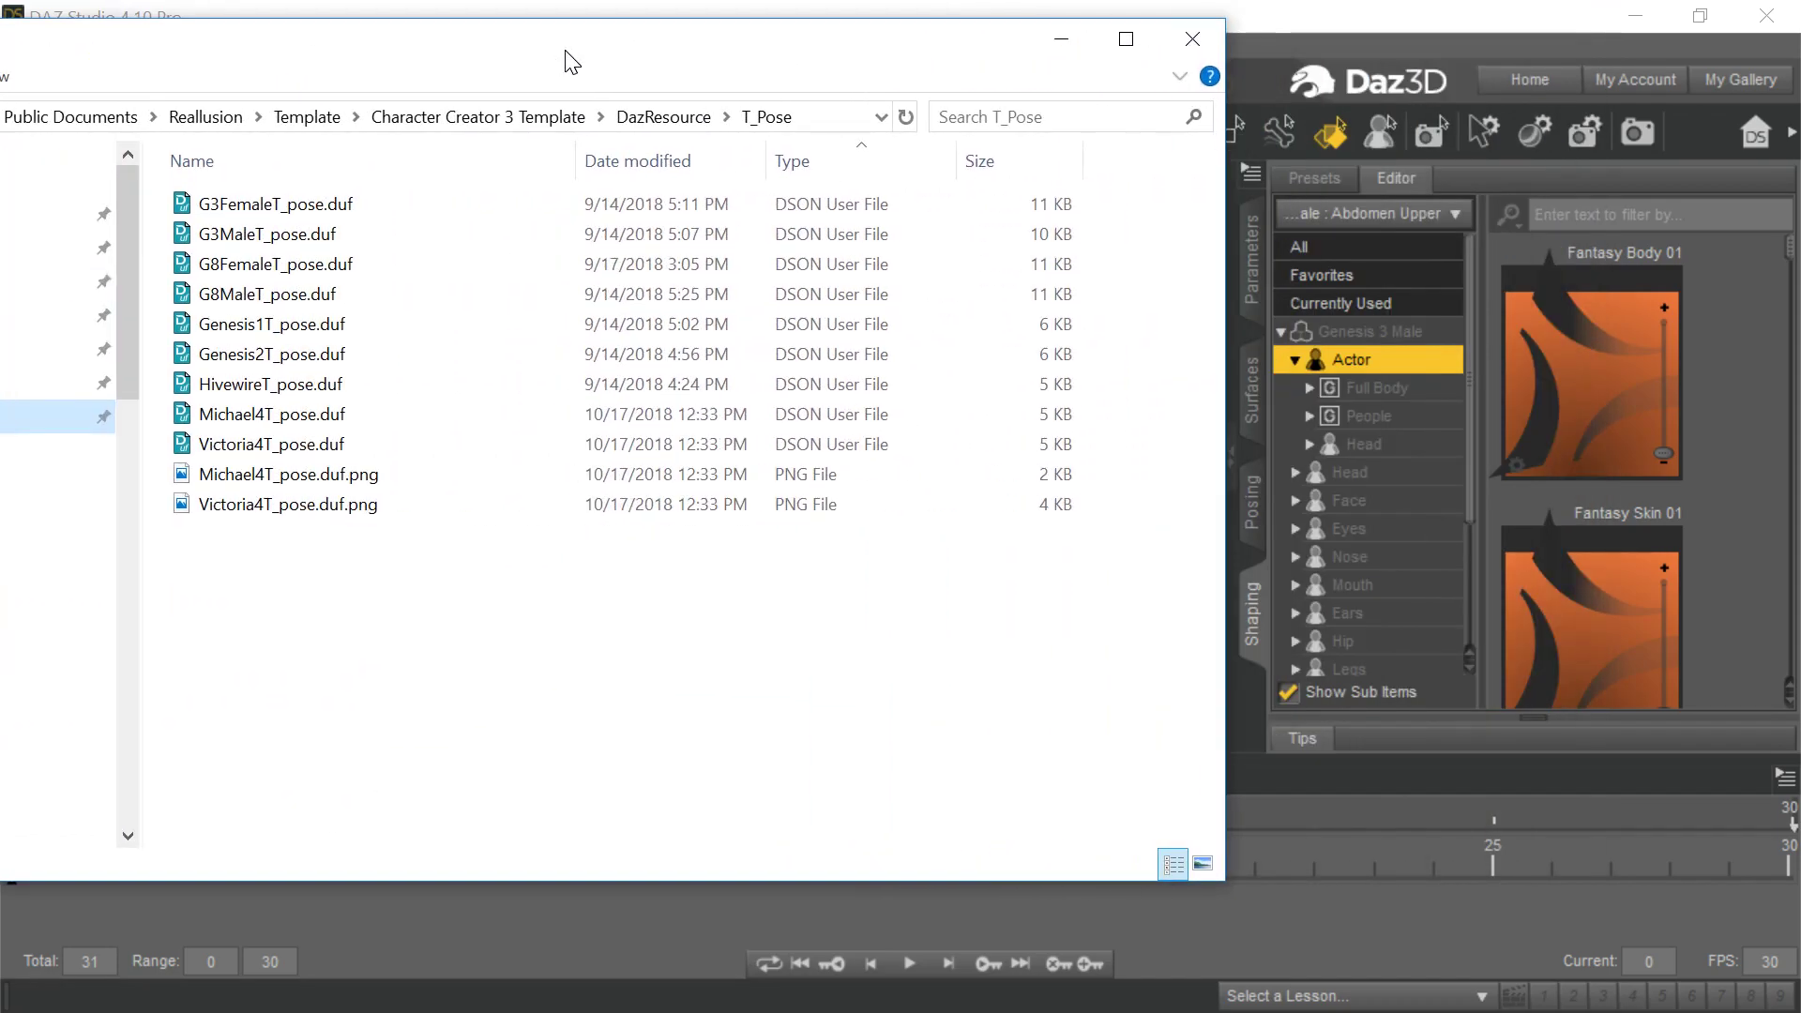
pyautogui.moveTo(572, 62); pyautogui.dragTo(523, 72)
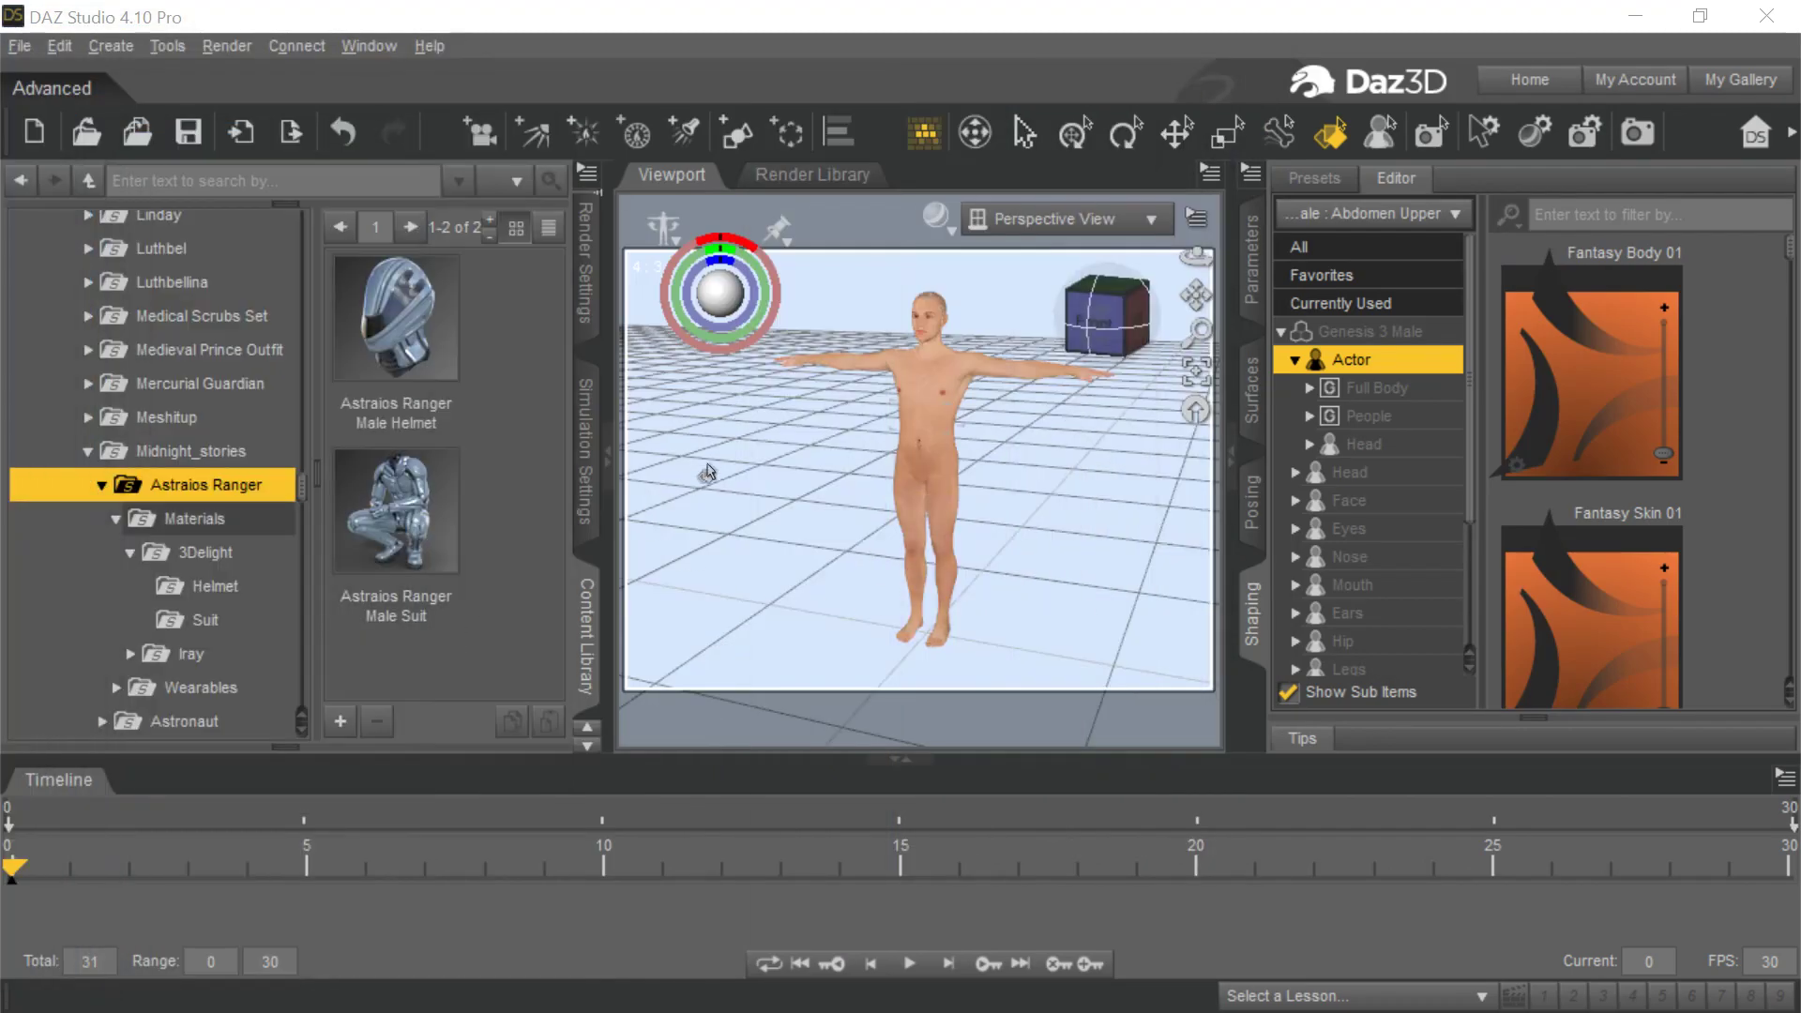
pyautogui.doubleClick(380, 347)
pyautogui.doubleClick(409, 511)
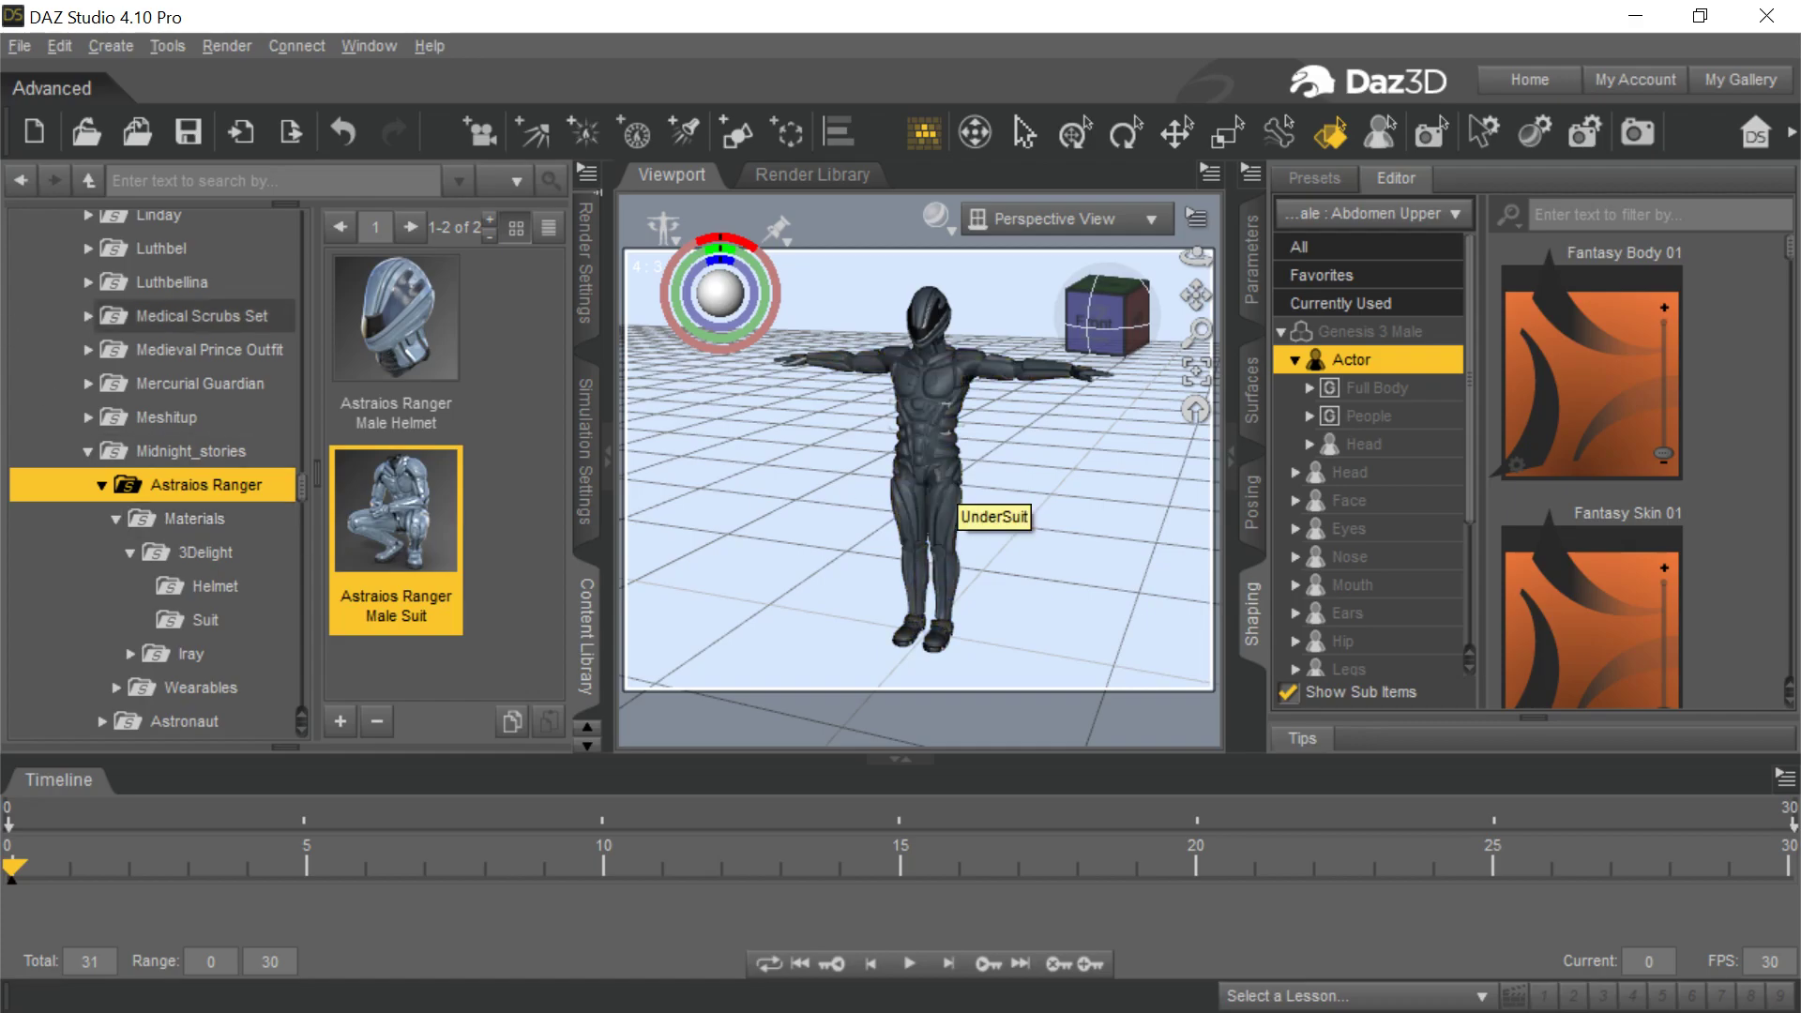
# Float the Scene list over the viewport, showing Genesis 3 Male's expanded node tree.
pyautogui.moveTo(88, 181); pyautogui.dragTo(281, 337)
pyautogui.scroll(-1, 345, 378)
pyautogui.scroll(1, 346, 378)
pyautogui.click(73, 262)
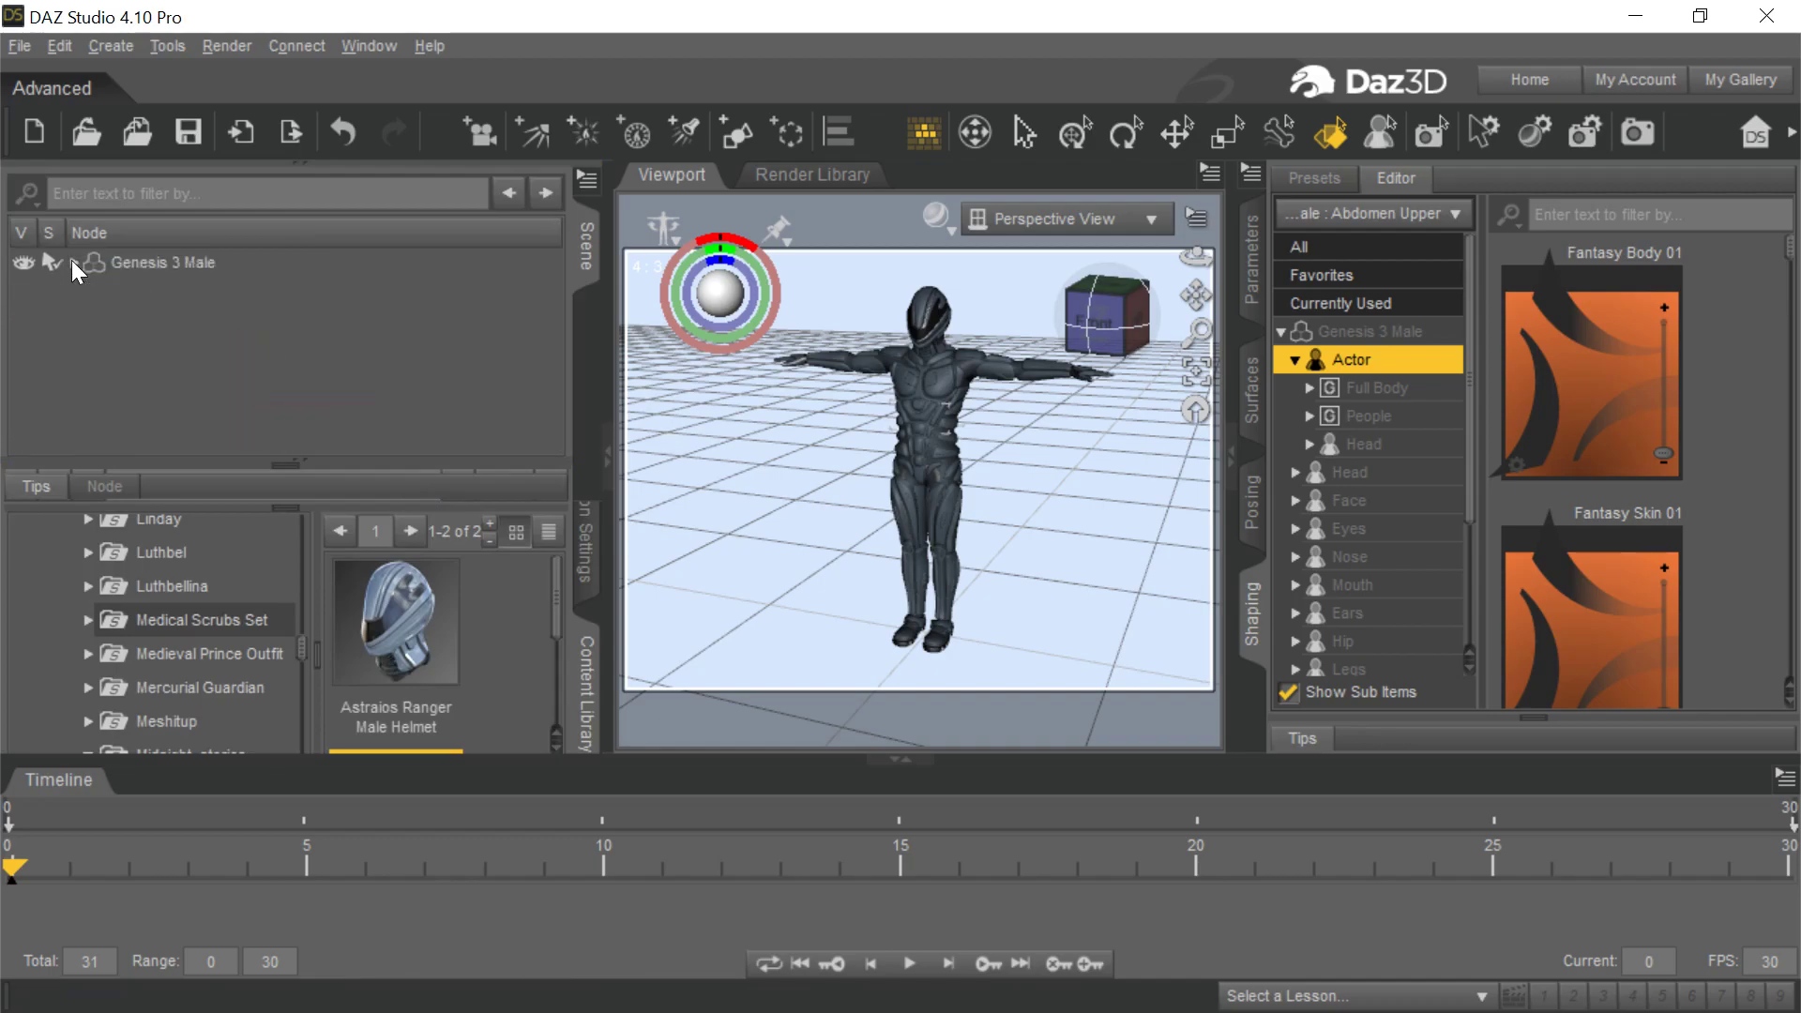
pyautogui.click(74, 263)
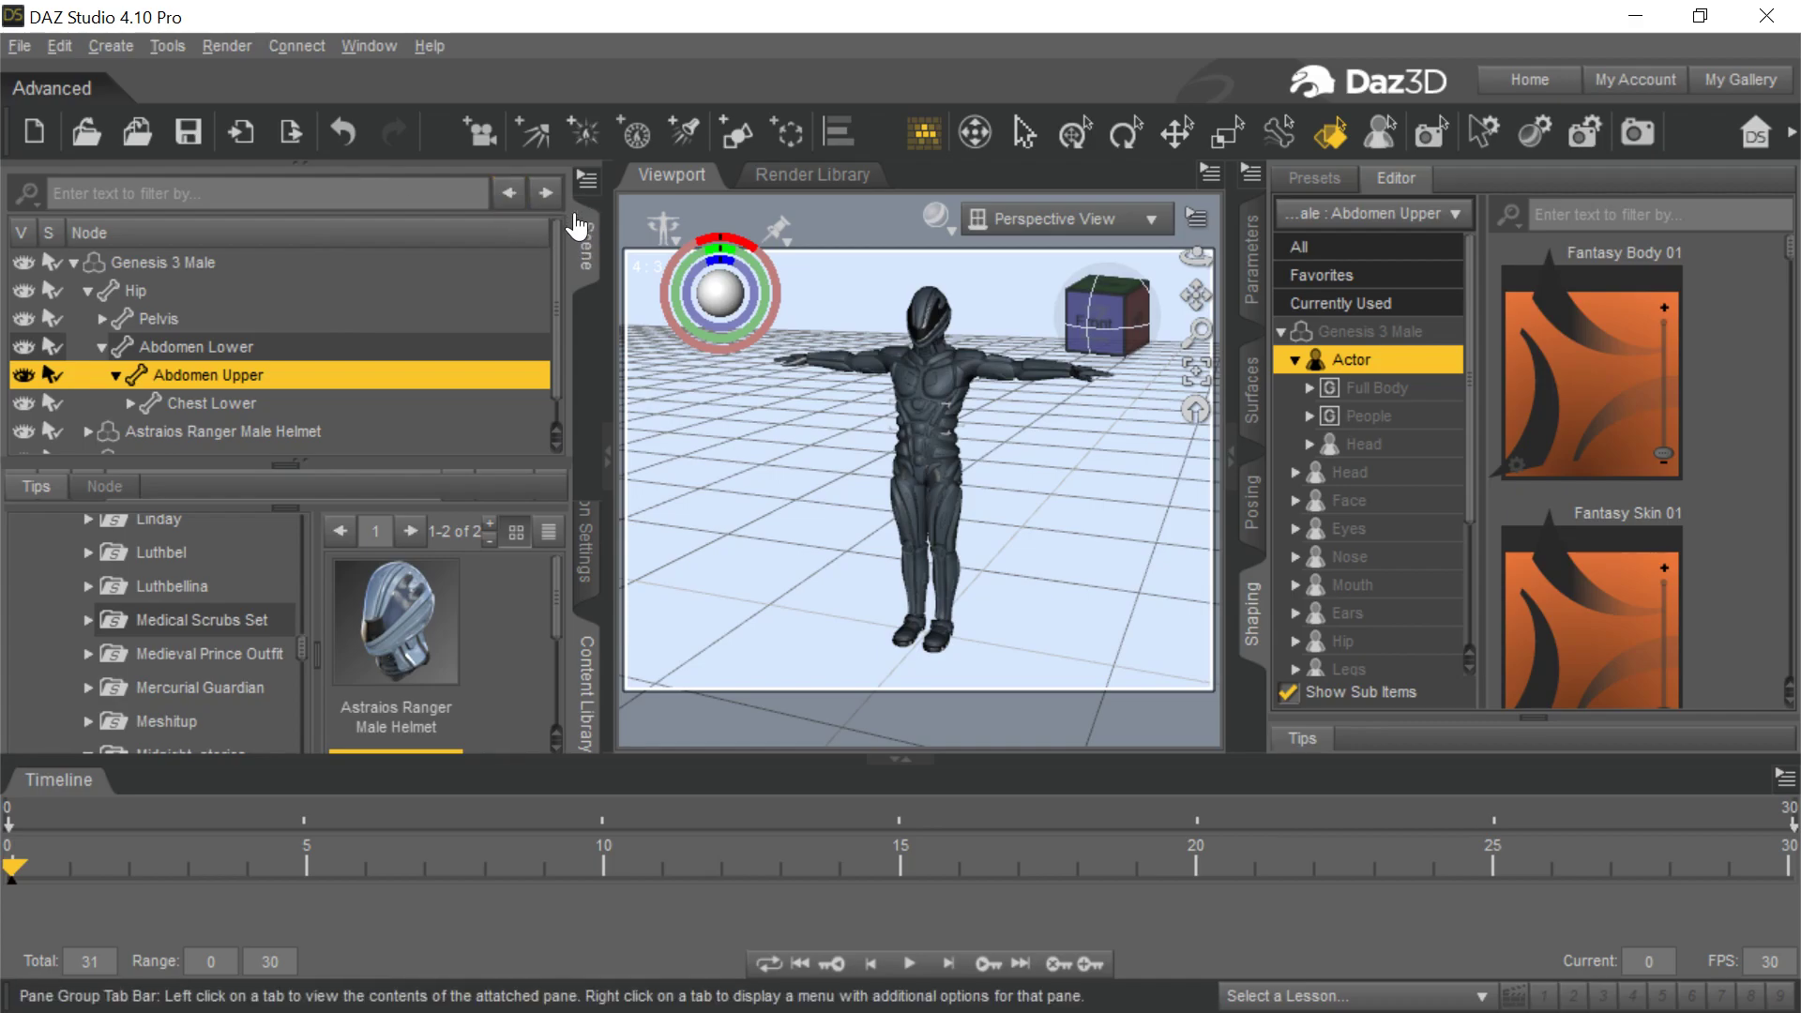
pyautogui.moveTo(689, 34); pyautogui.dragTo(691, 36)
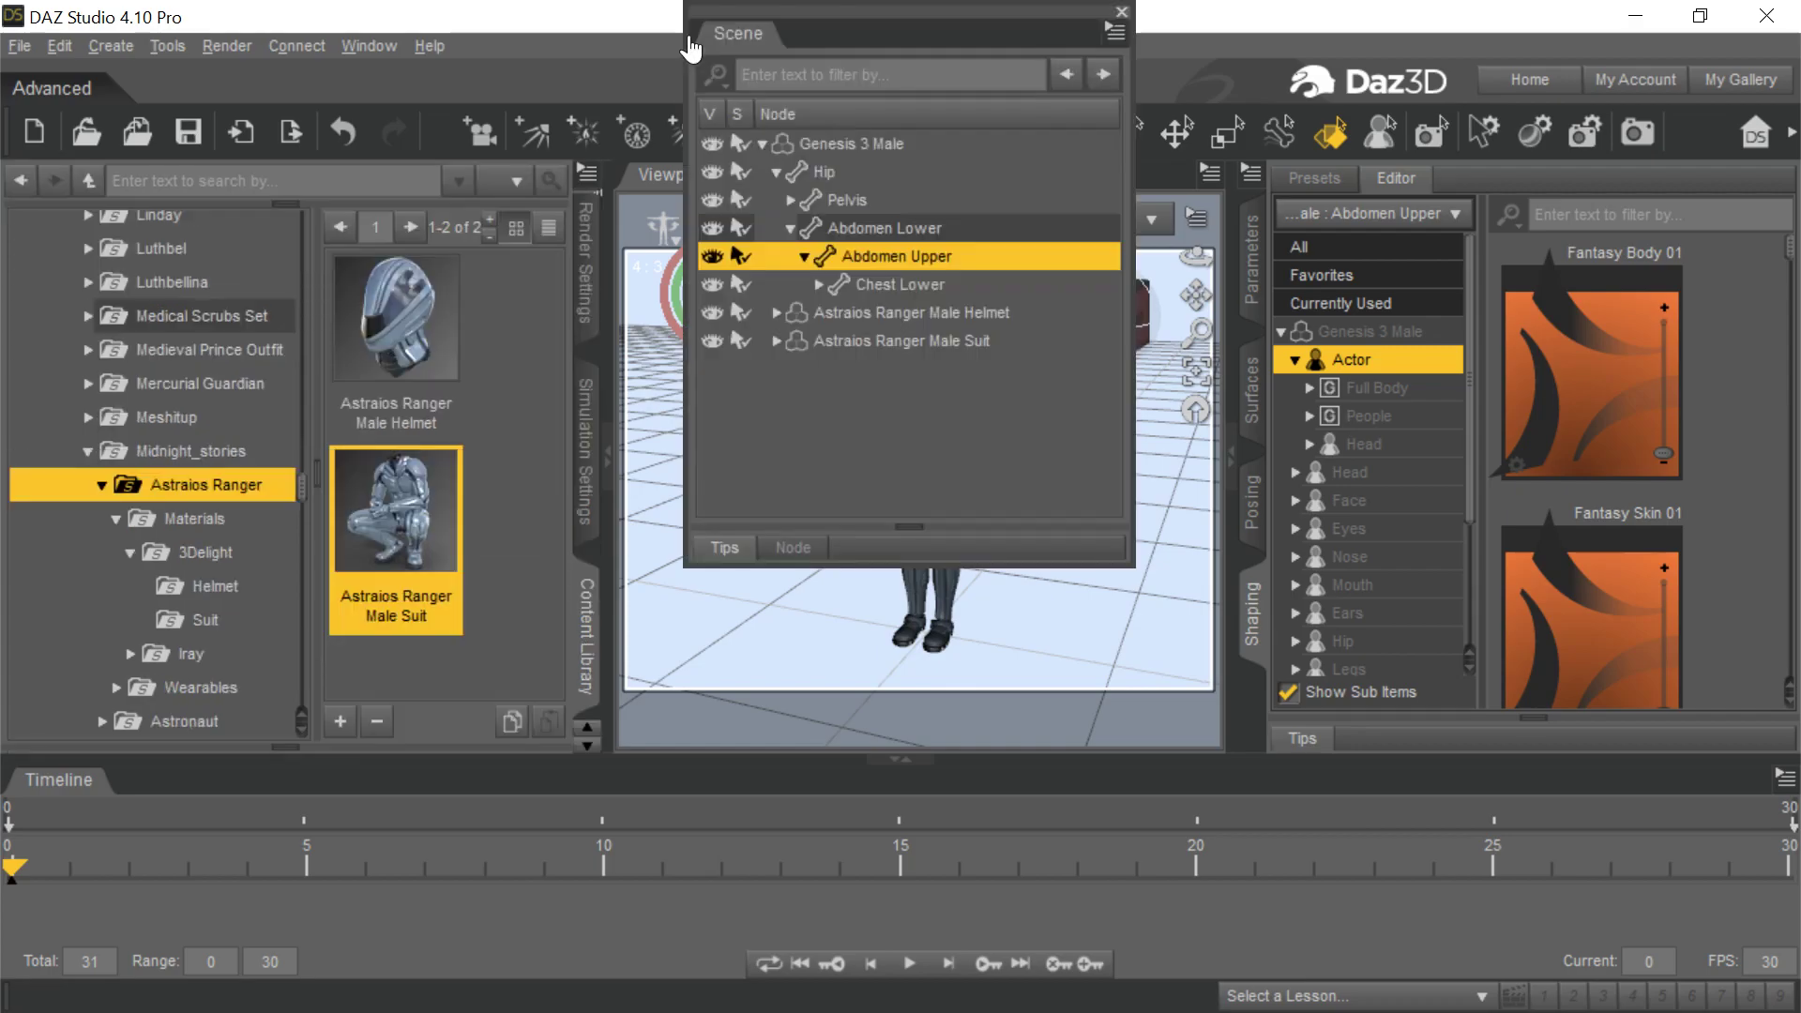
pyautogui.moveTo(870, 7); pyautogui.dragTo(926, 427)
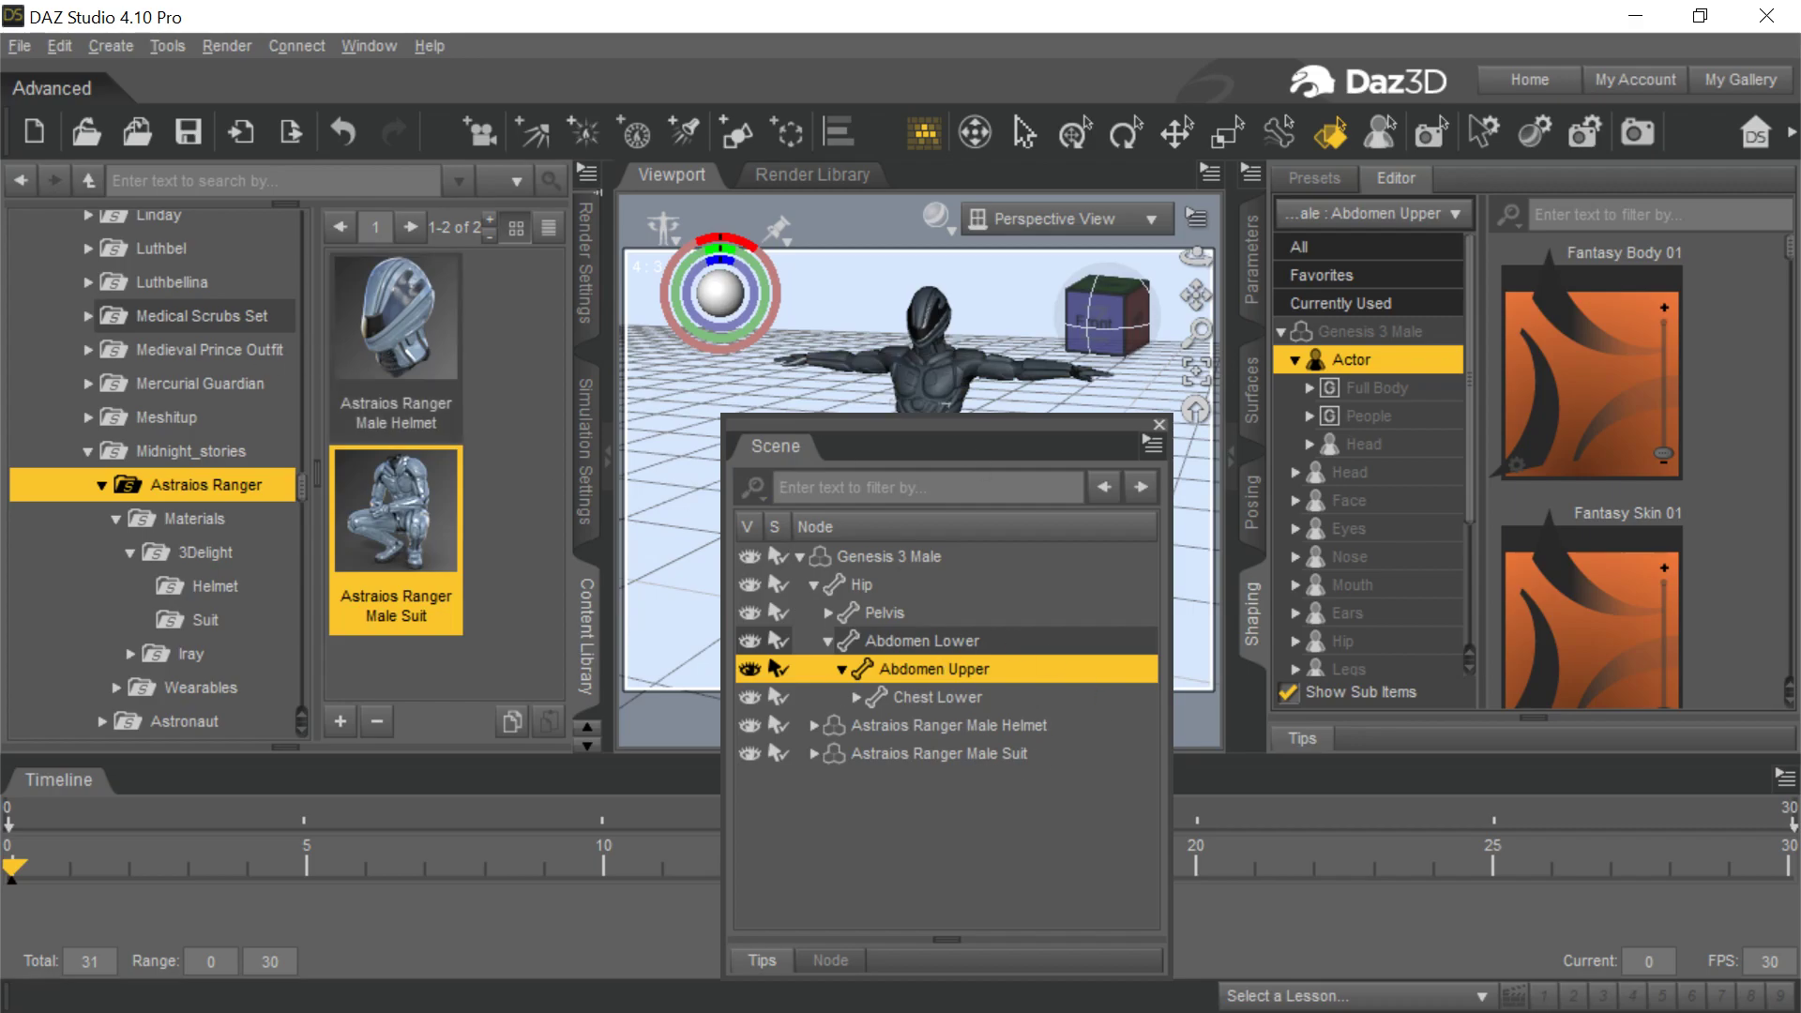
# Export the suited scene as AR.fbx with the Figures option toggled in FBX Export Options.
pyautogui.click(23, 47)
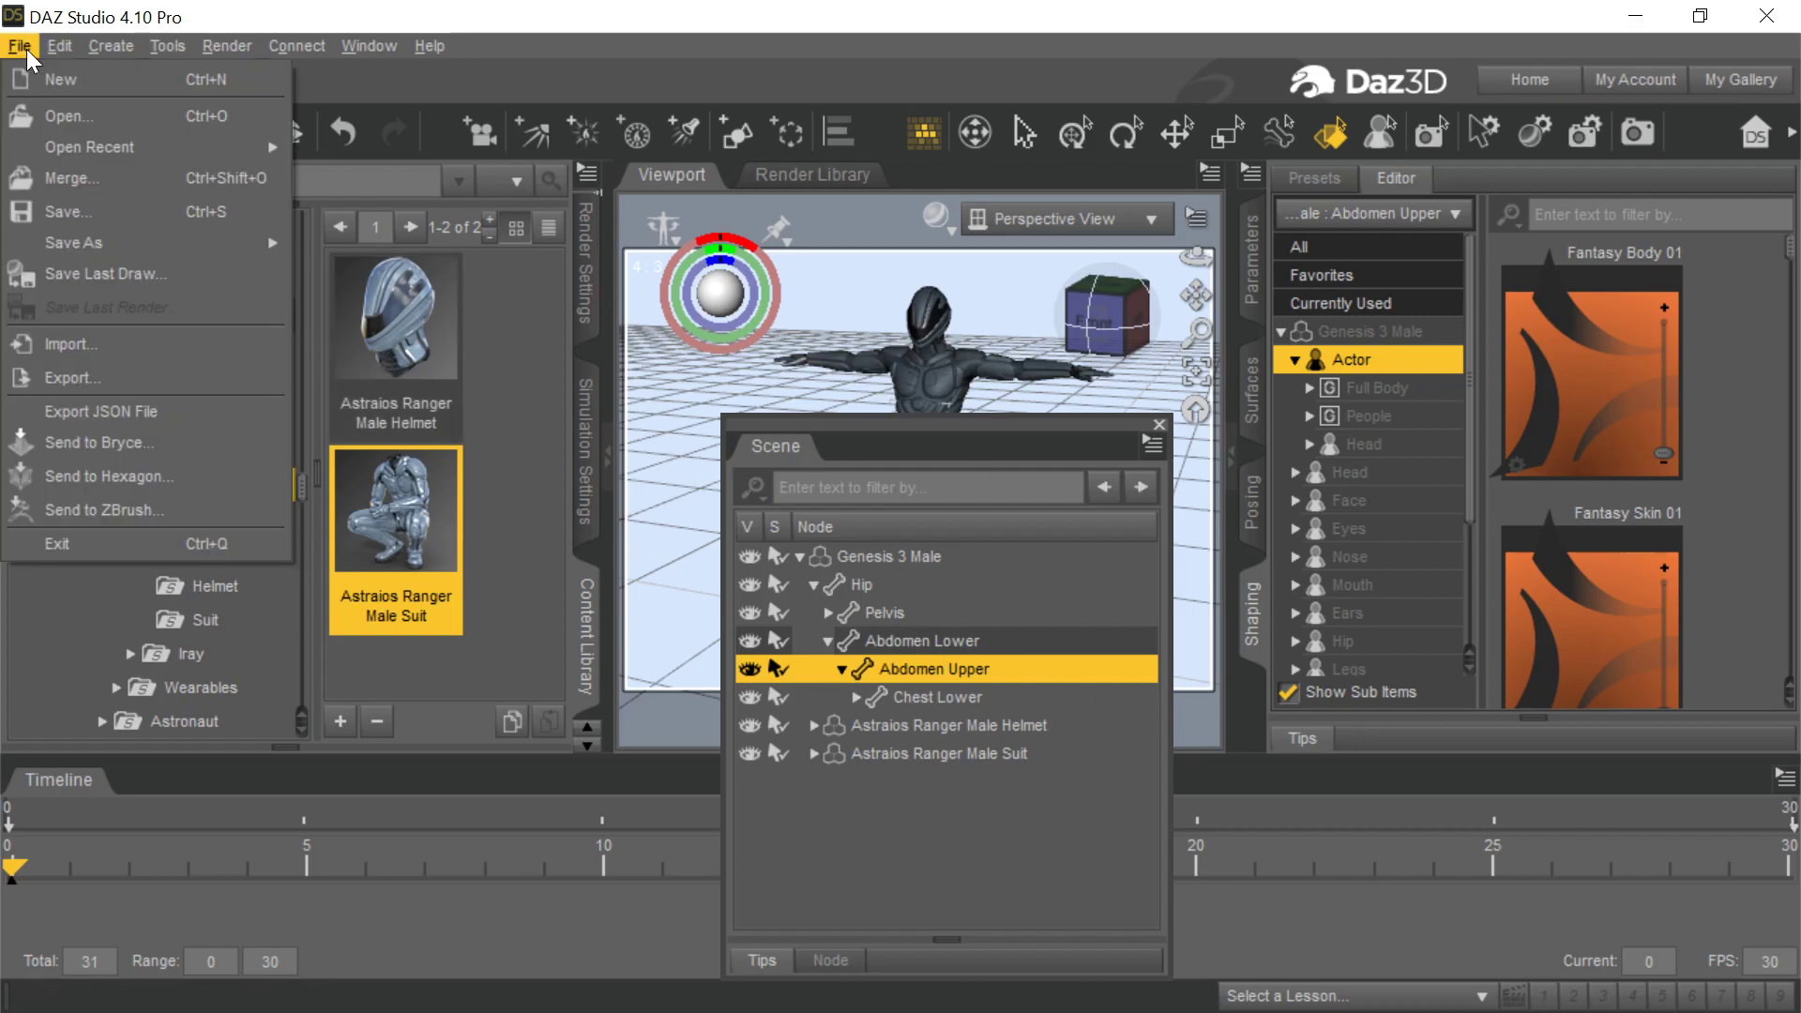
pyautogui.click(180, 375)
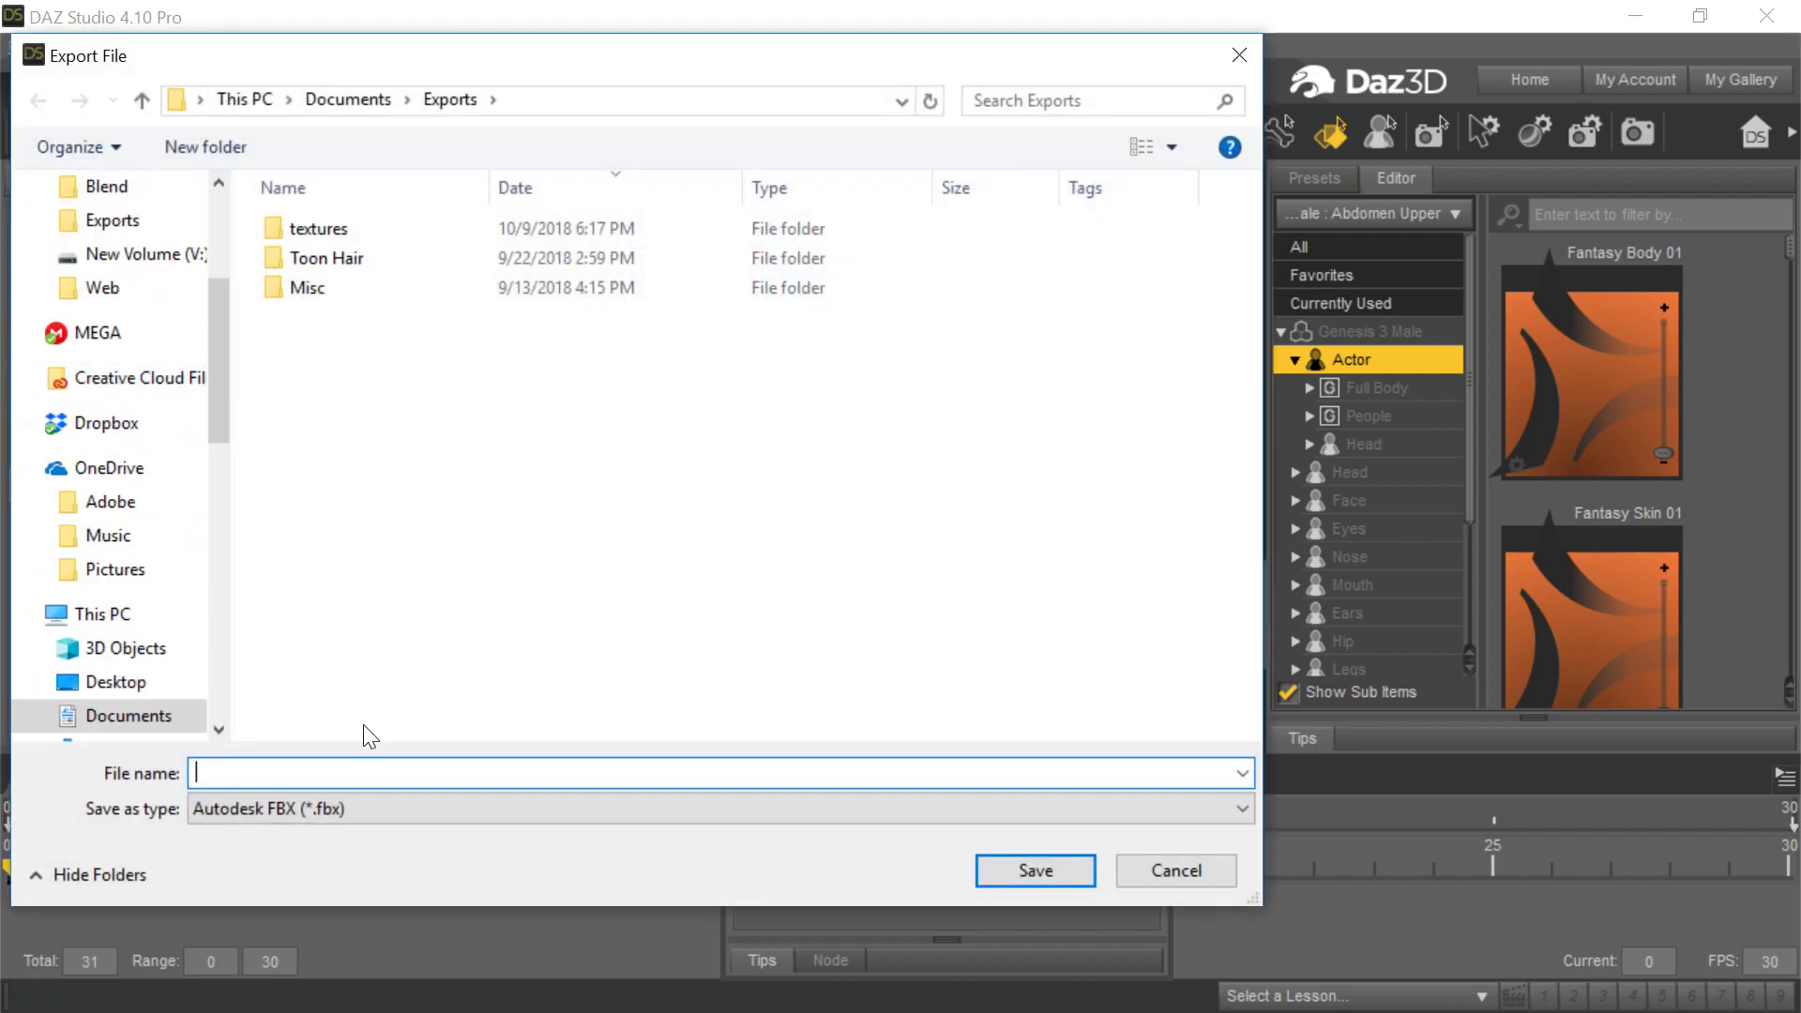
pyautogui.write('A')
pyautogui.write('s')
pyautogui.press('BackSpace')
pyautogui.write('s')
pyautogui.press('Return')
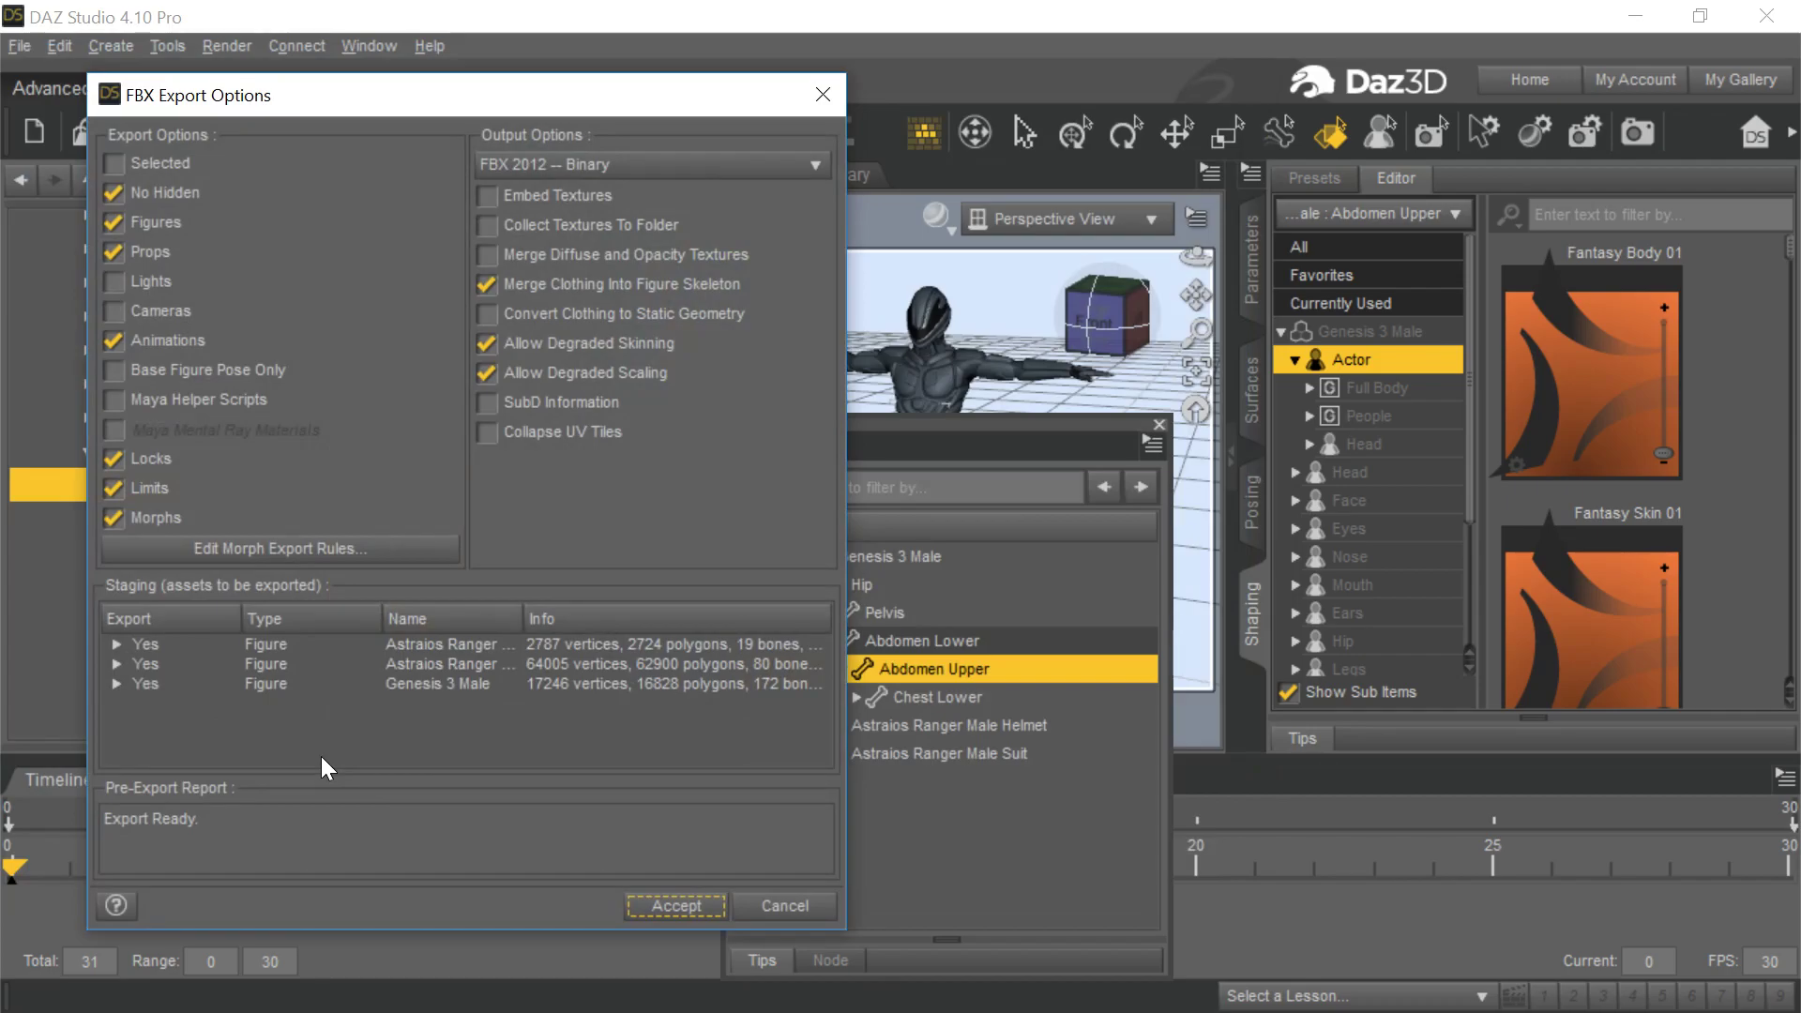
pyautogui.click(214, 226)
pyautogui.click(674, 904)
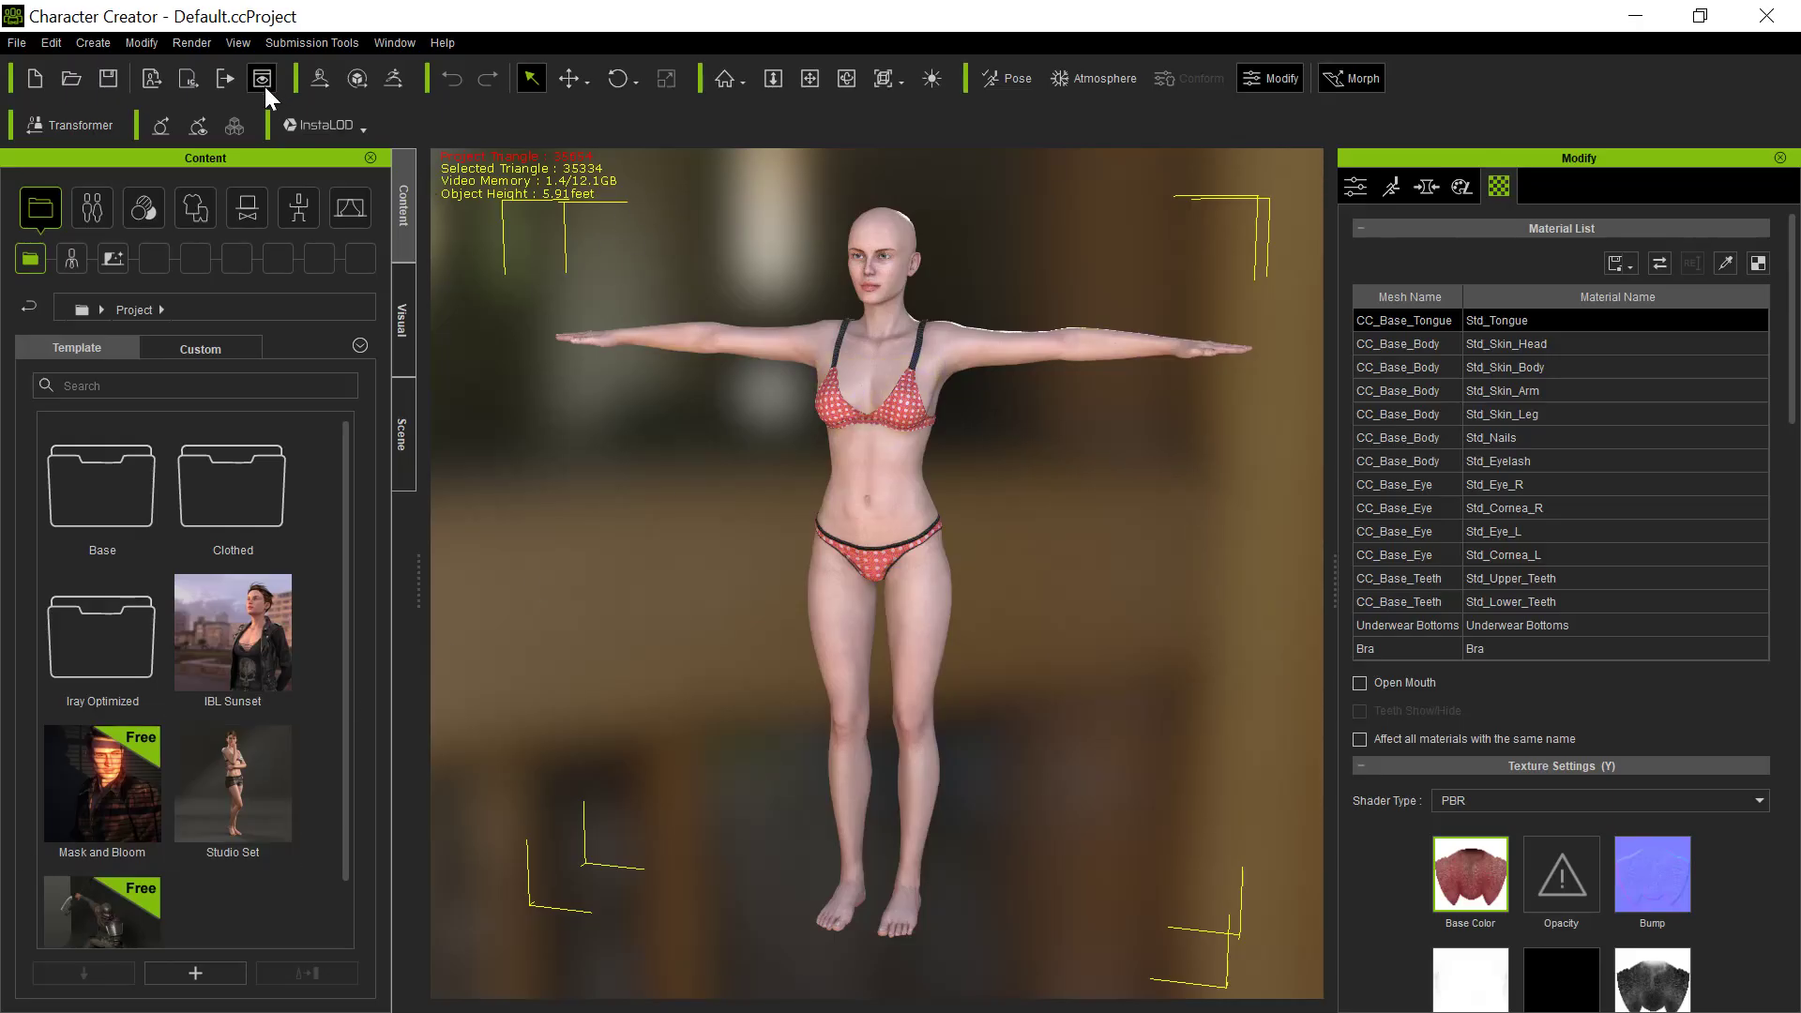
# Load AR.fbx through Transformer with BASIC embedded textures, then dismiss the 'No compatible profile' warning.
pyautogui.click(56, 127)
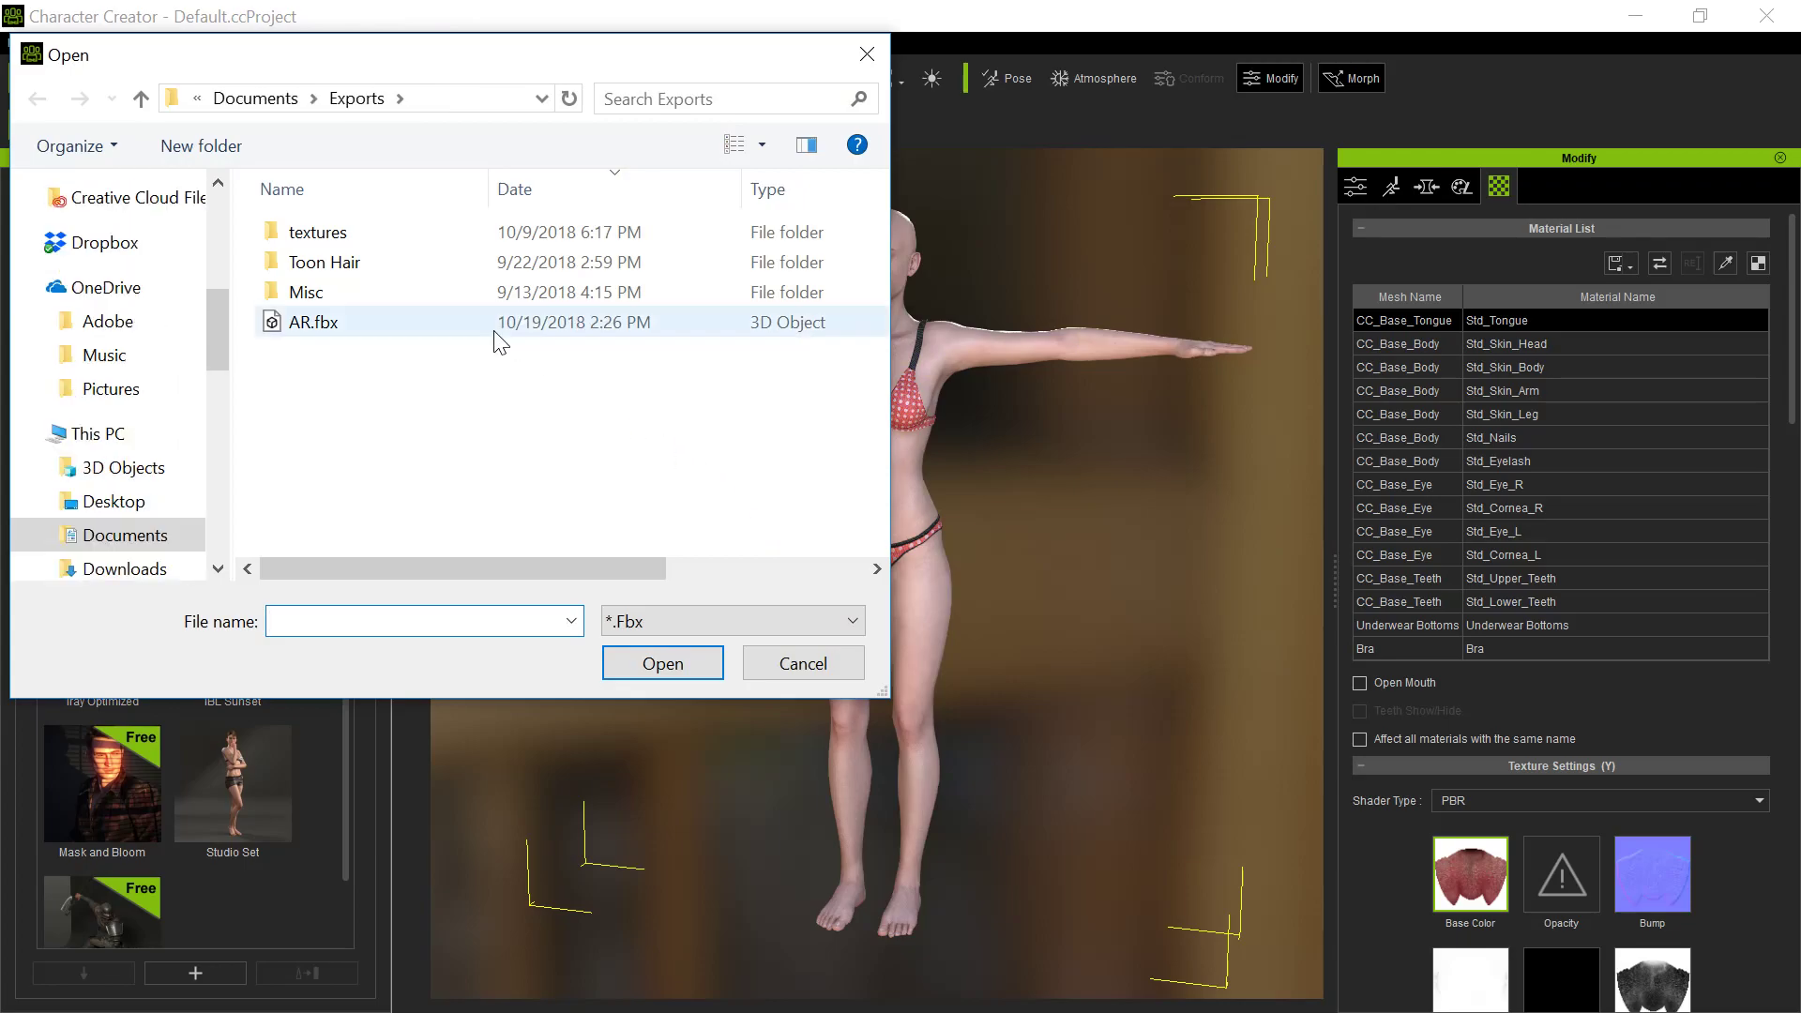
pyautogui.click(357, 322)
pyautogui.click(651, 662)
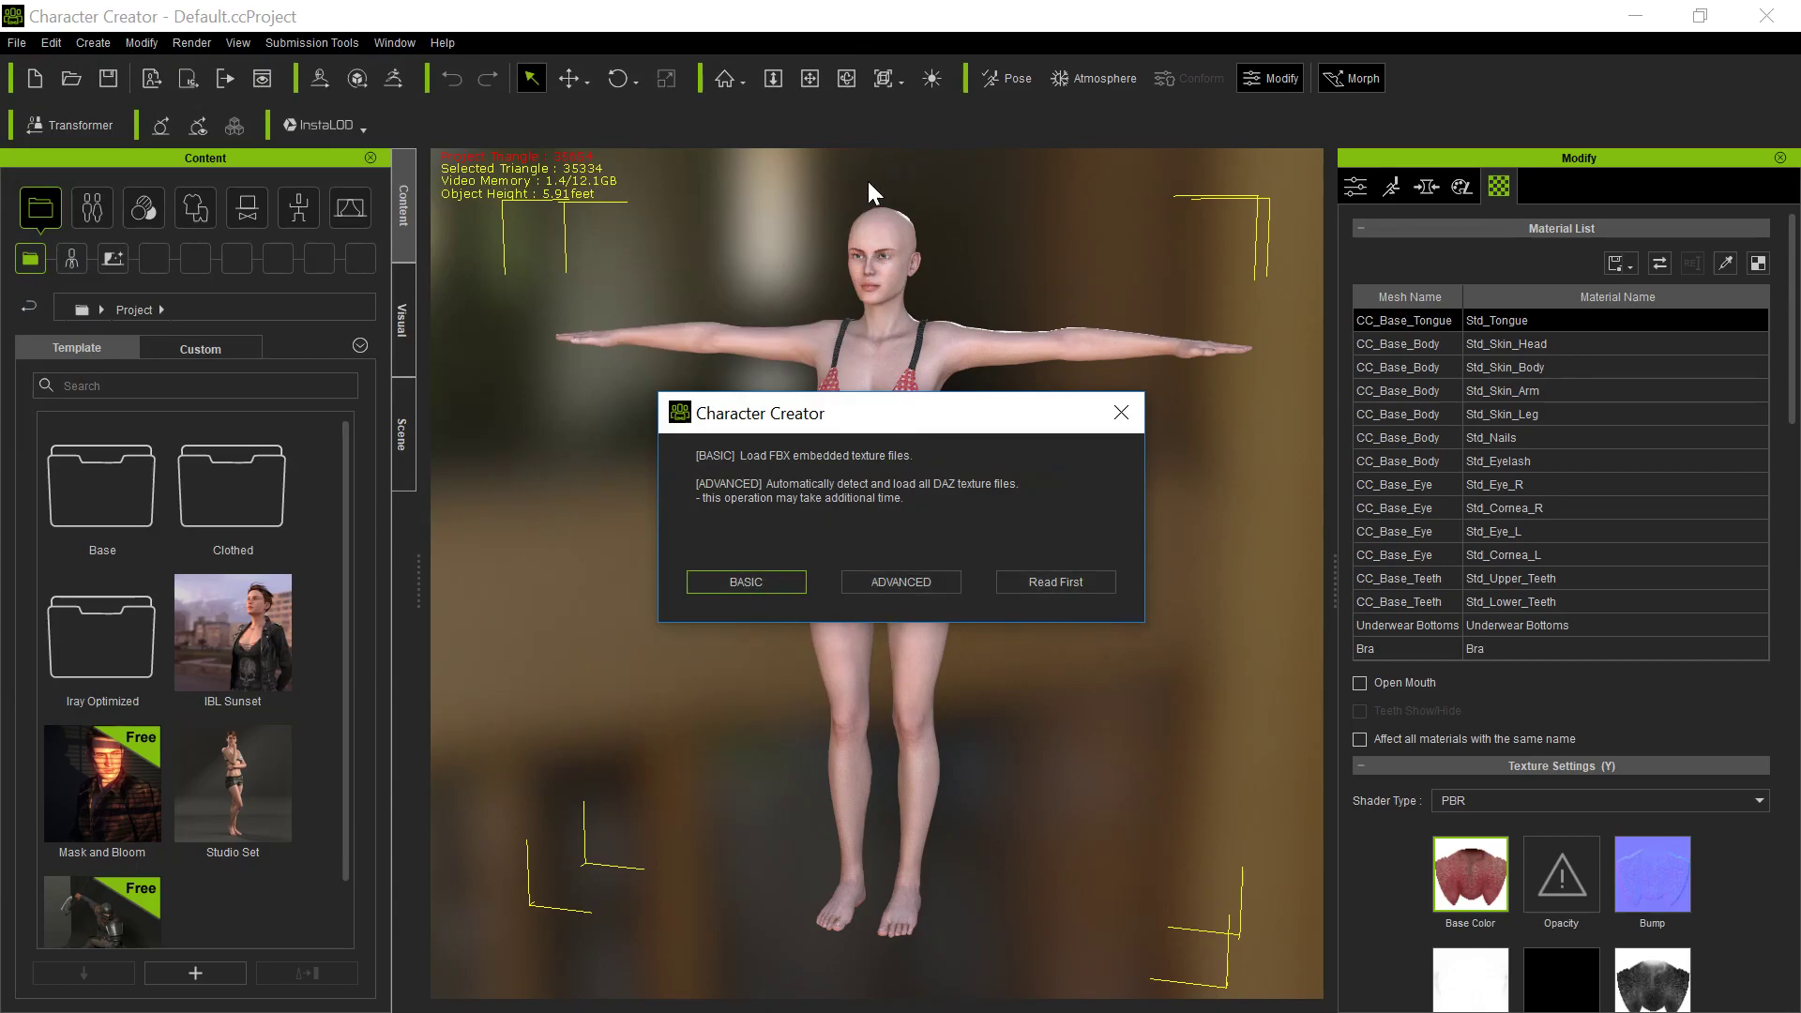
pyautogui.click(728, 574)
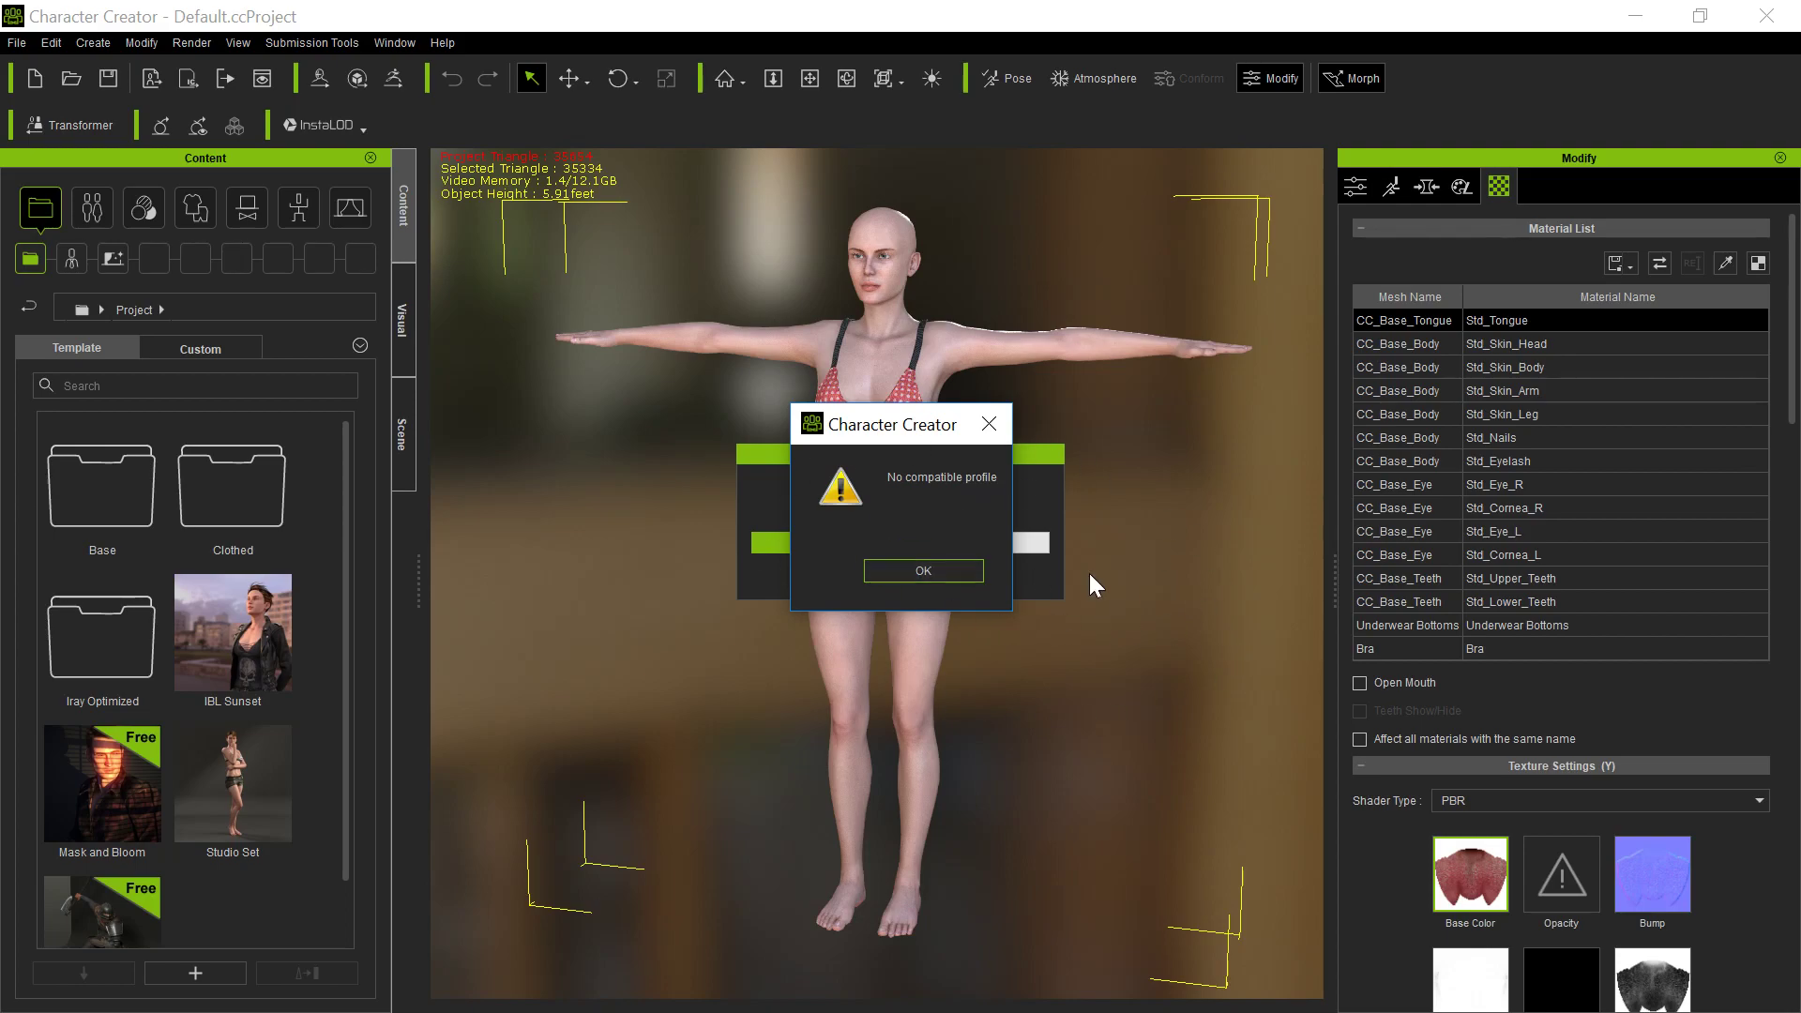
pyautogui.click(953, 574)
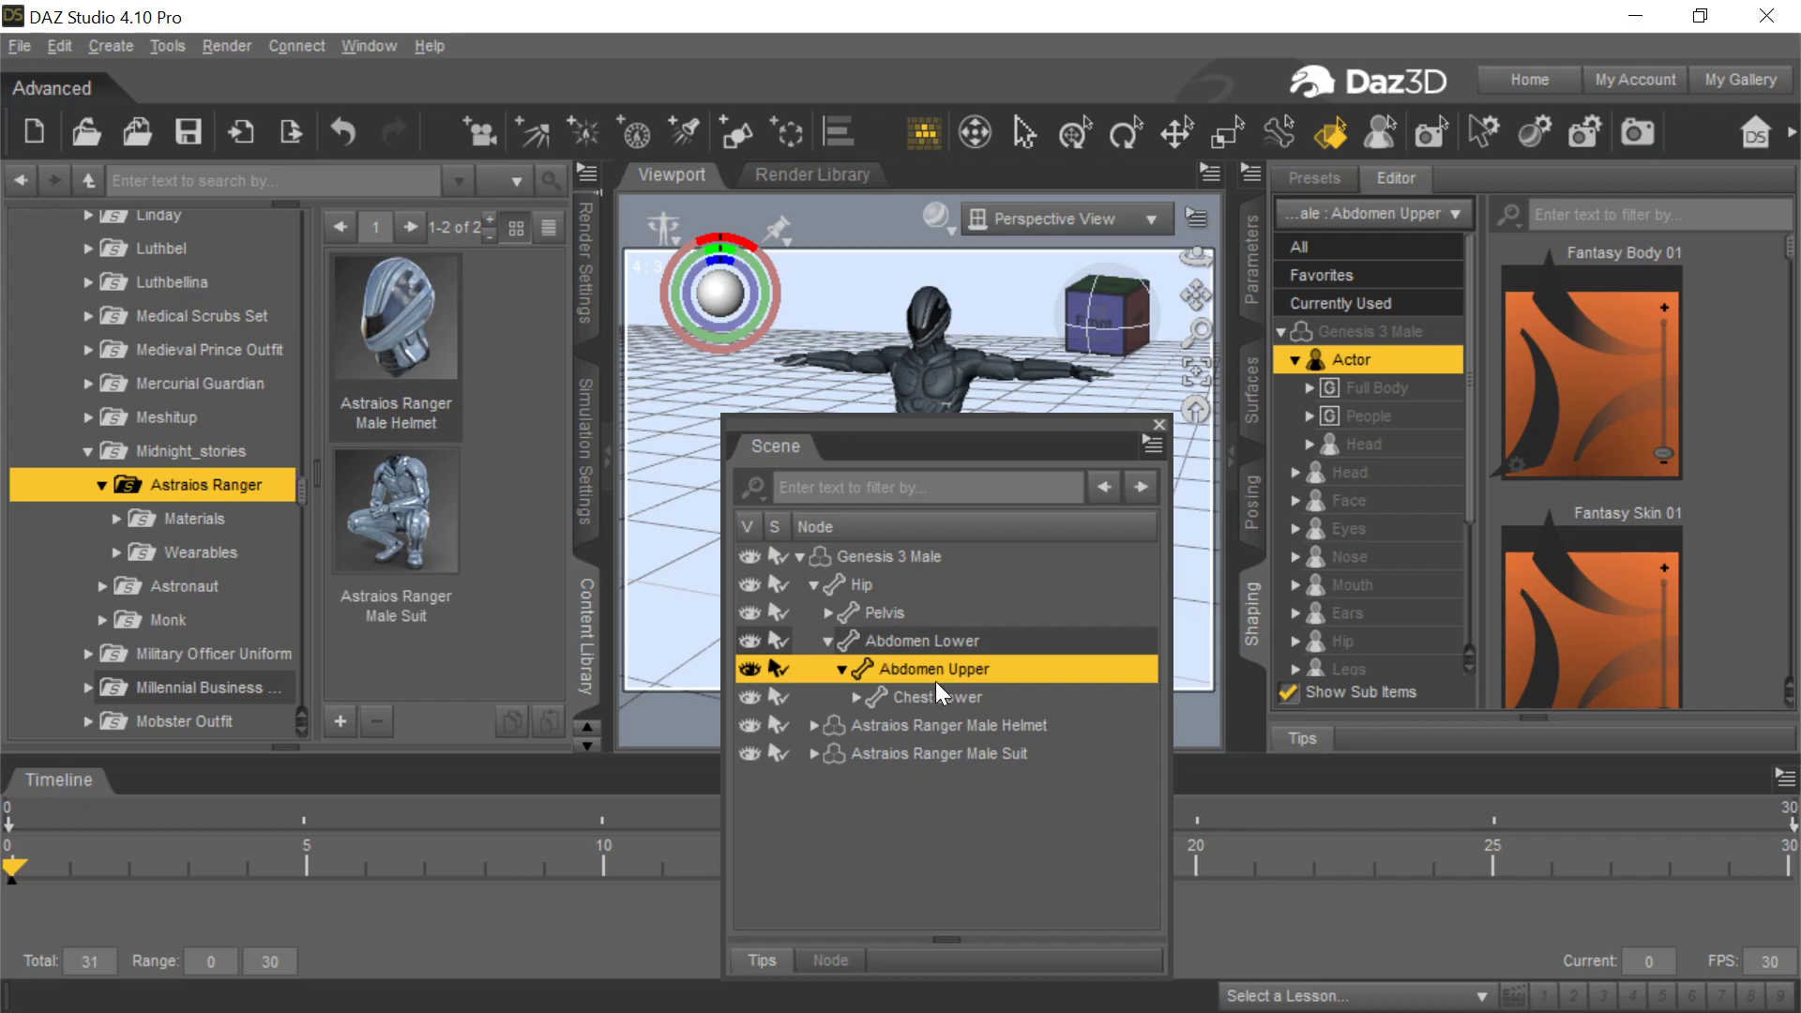
# Reopen the Scene pane with F3 and turn off visibility for the Astraios Ranger helmet and suit.
pyautogui.moveTo(970, 418); pyautogui.dragTo(912, 459)
pyautogui.click(1160, 424)
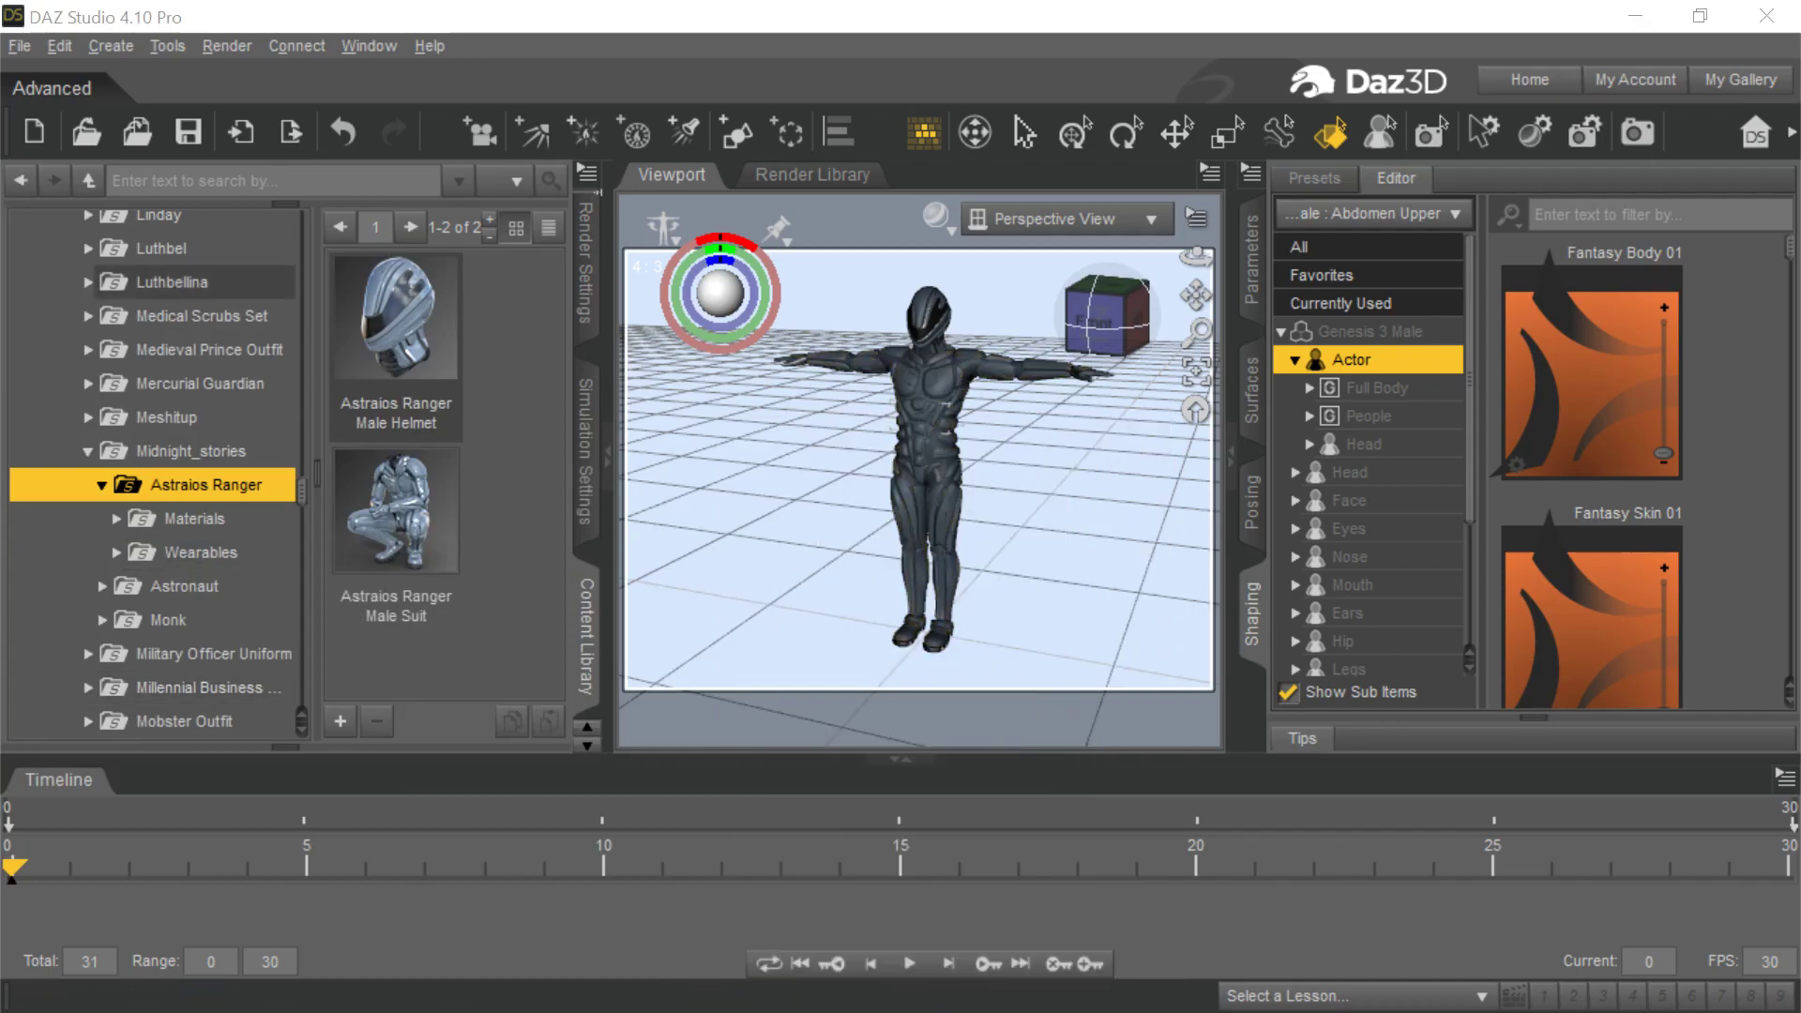
pyautogui.press('F3')
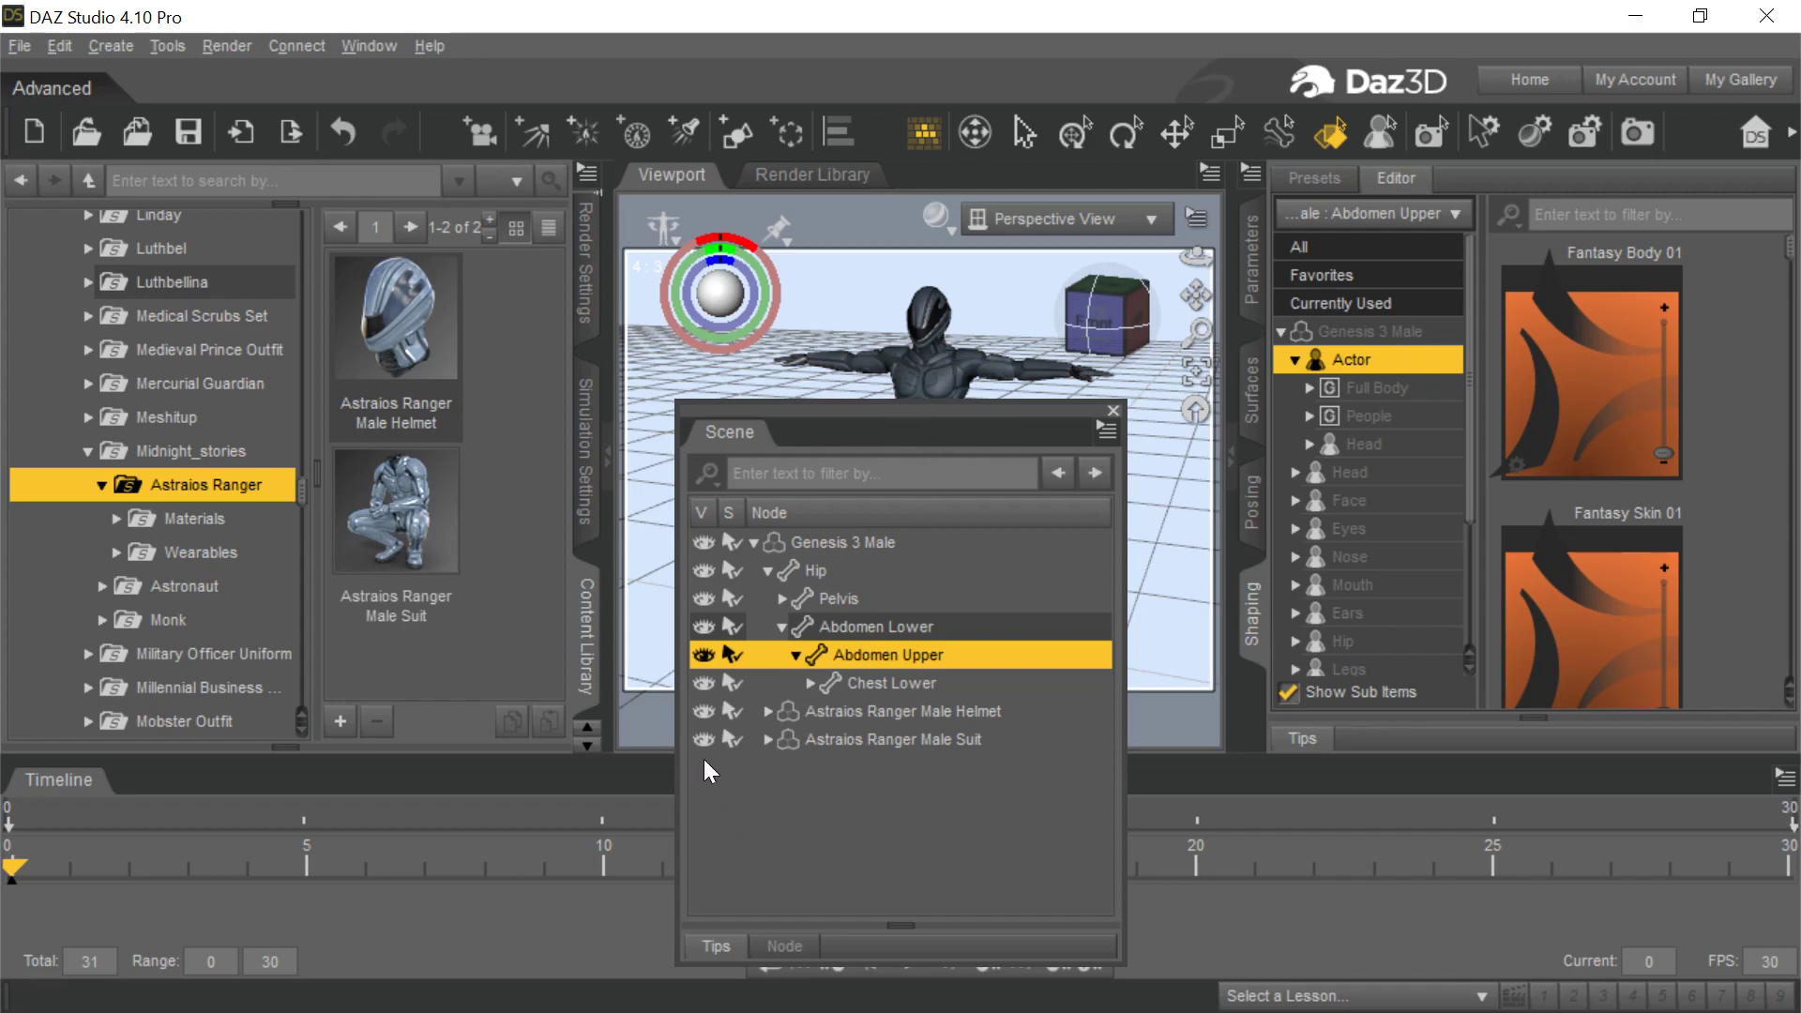
pyautogui.click(699, 710)
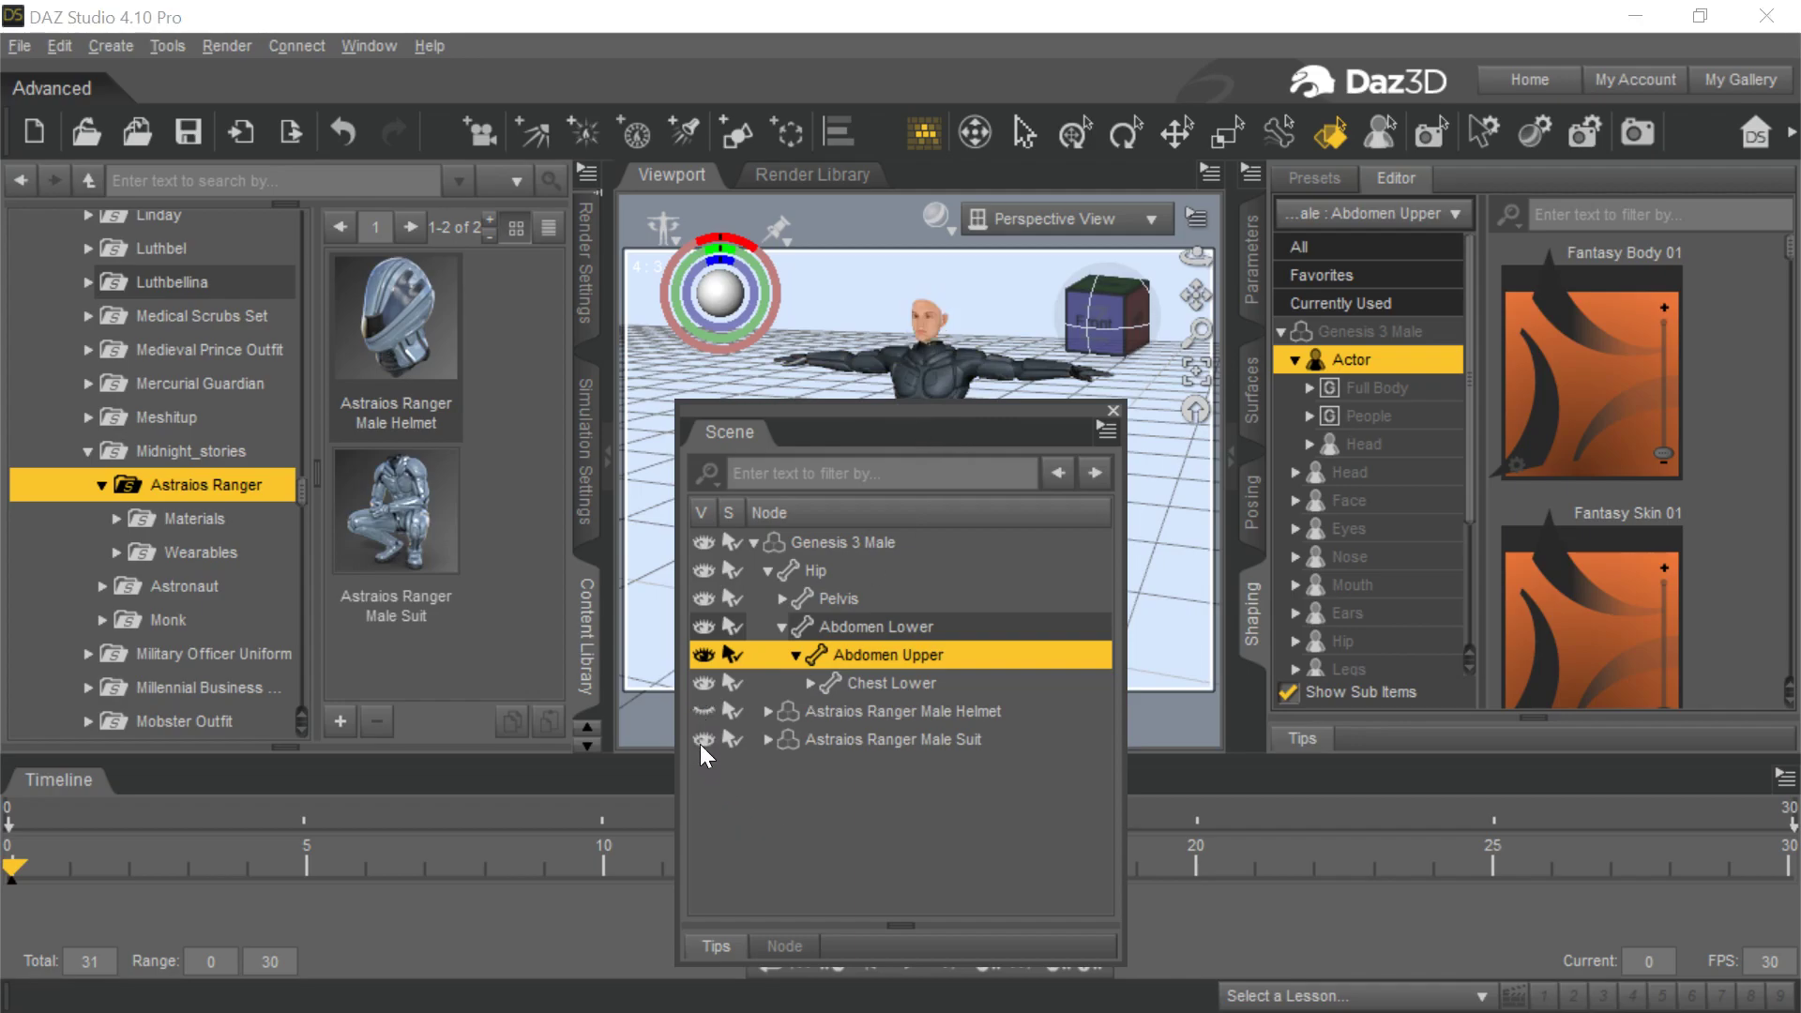
pyautogui.click(702, 739)
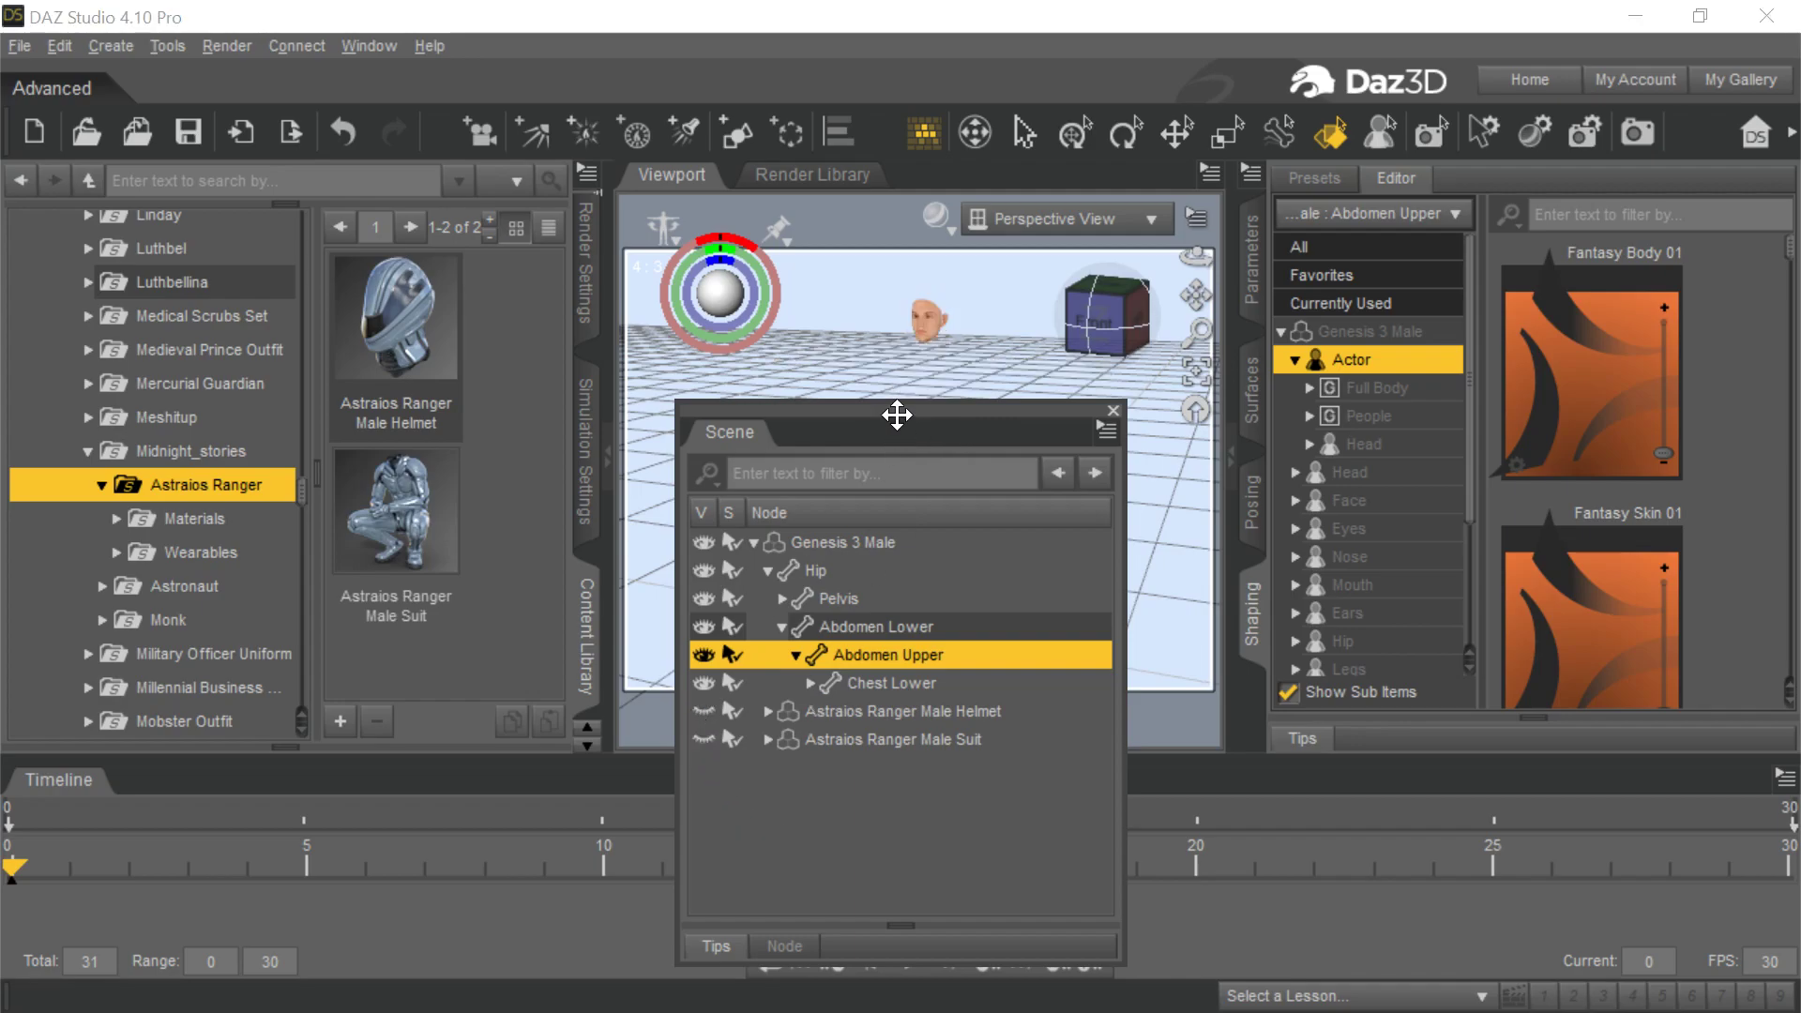
pyautogui.moveTo(897, 415); pyautogui.dragTo(921, 450)
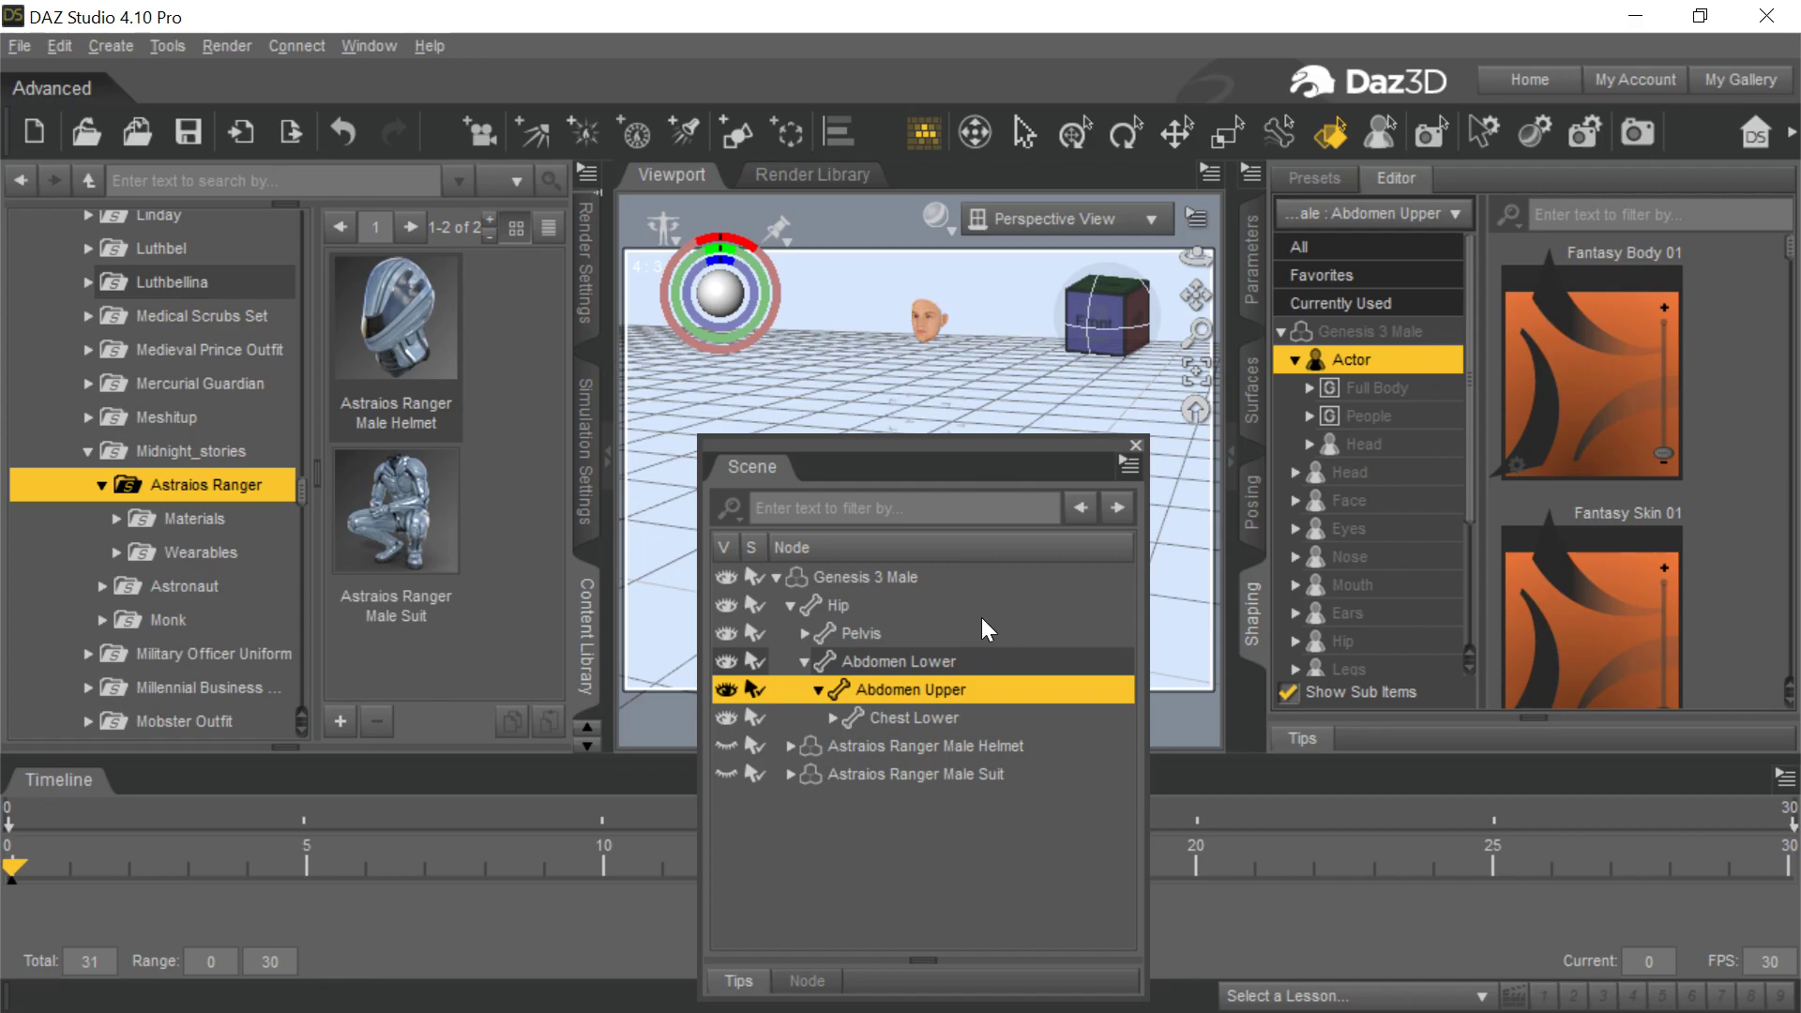
# Make the Astraios Ranger helmet and suit visible again and close the Scene pane.
pyautogui.click(722, 747)
pyautogui.click(722, 775)
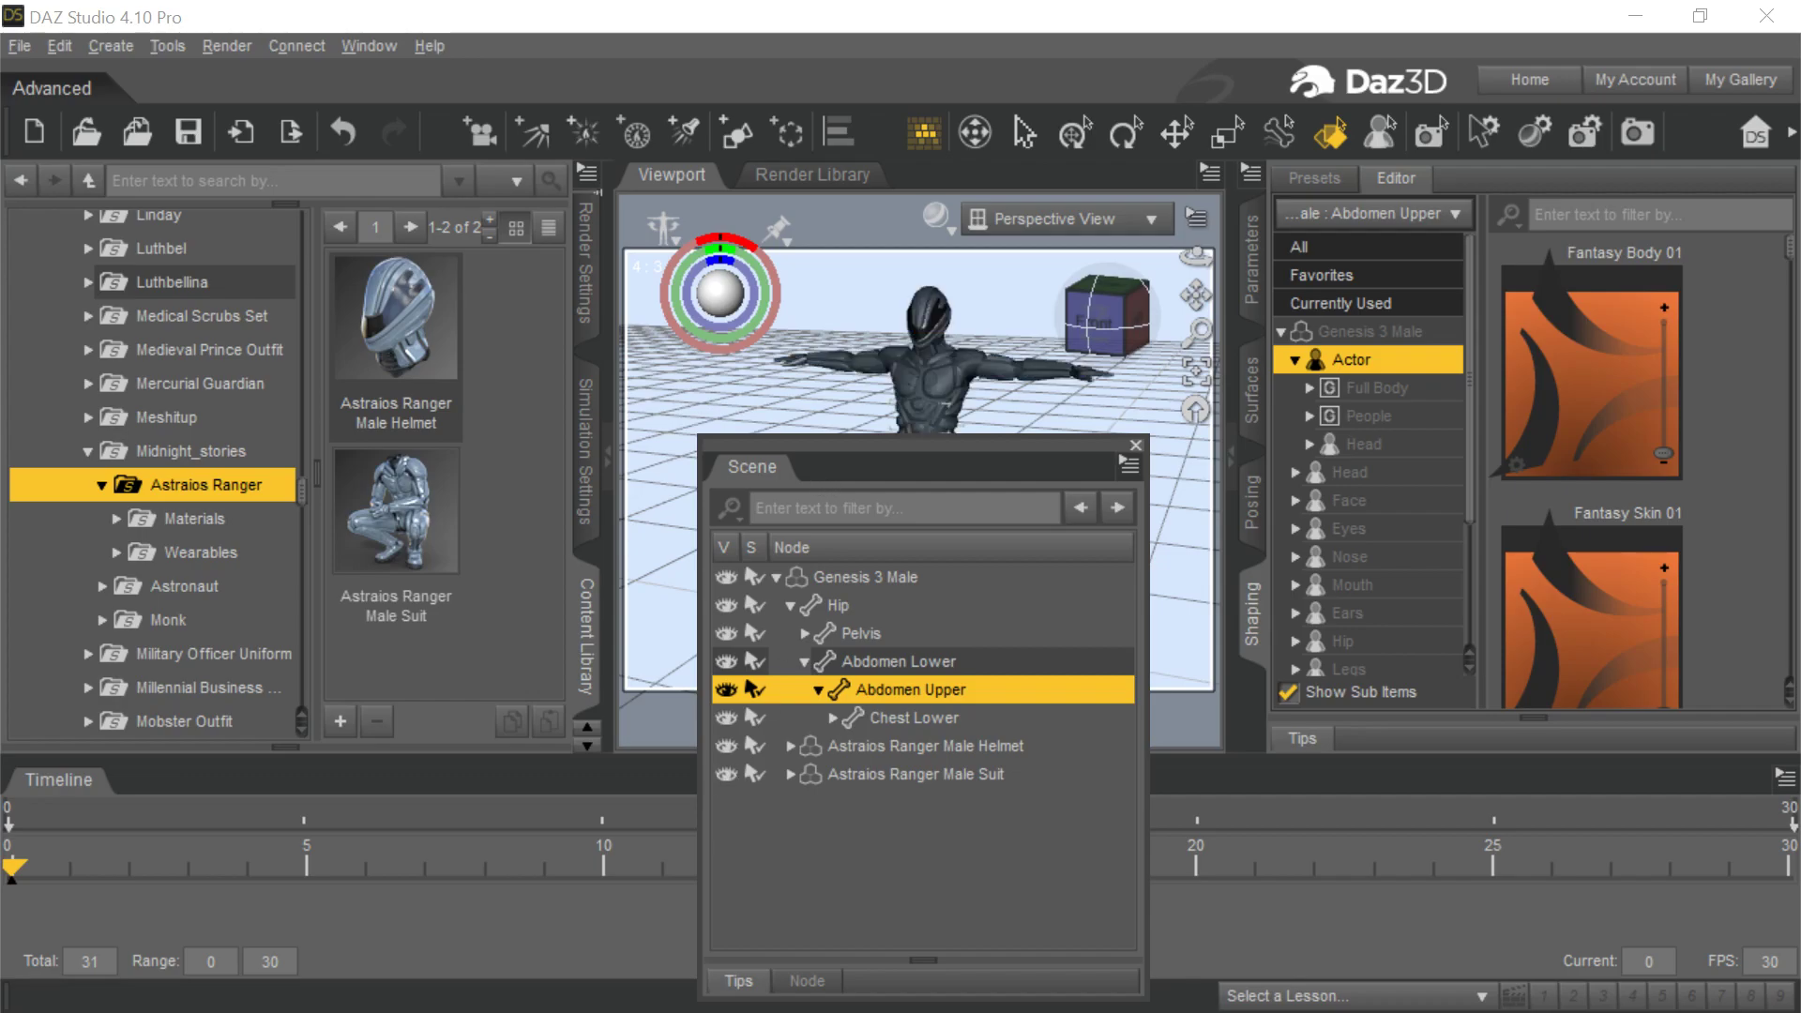
pyautogui.moveTo(920, 442); pyautogui.dragTo(857, 458)
pyautogui.click(1136, 445)
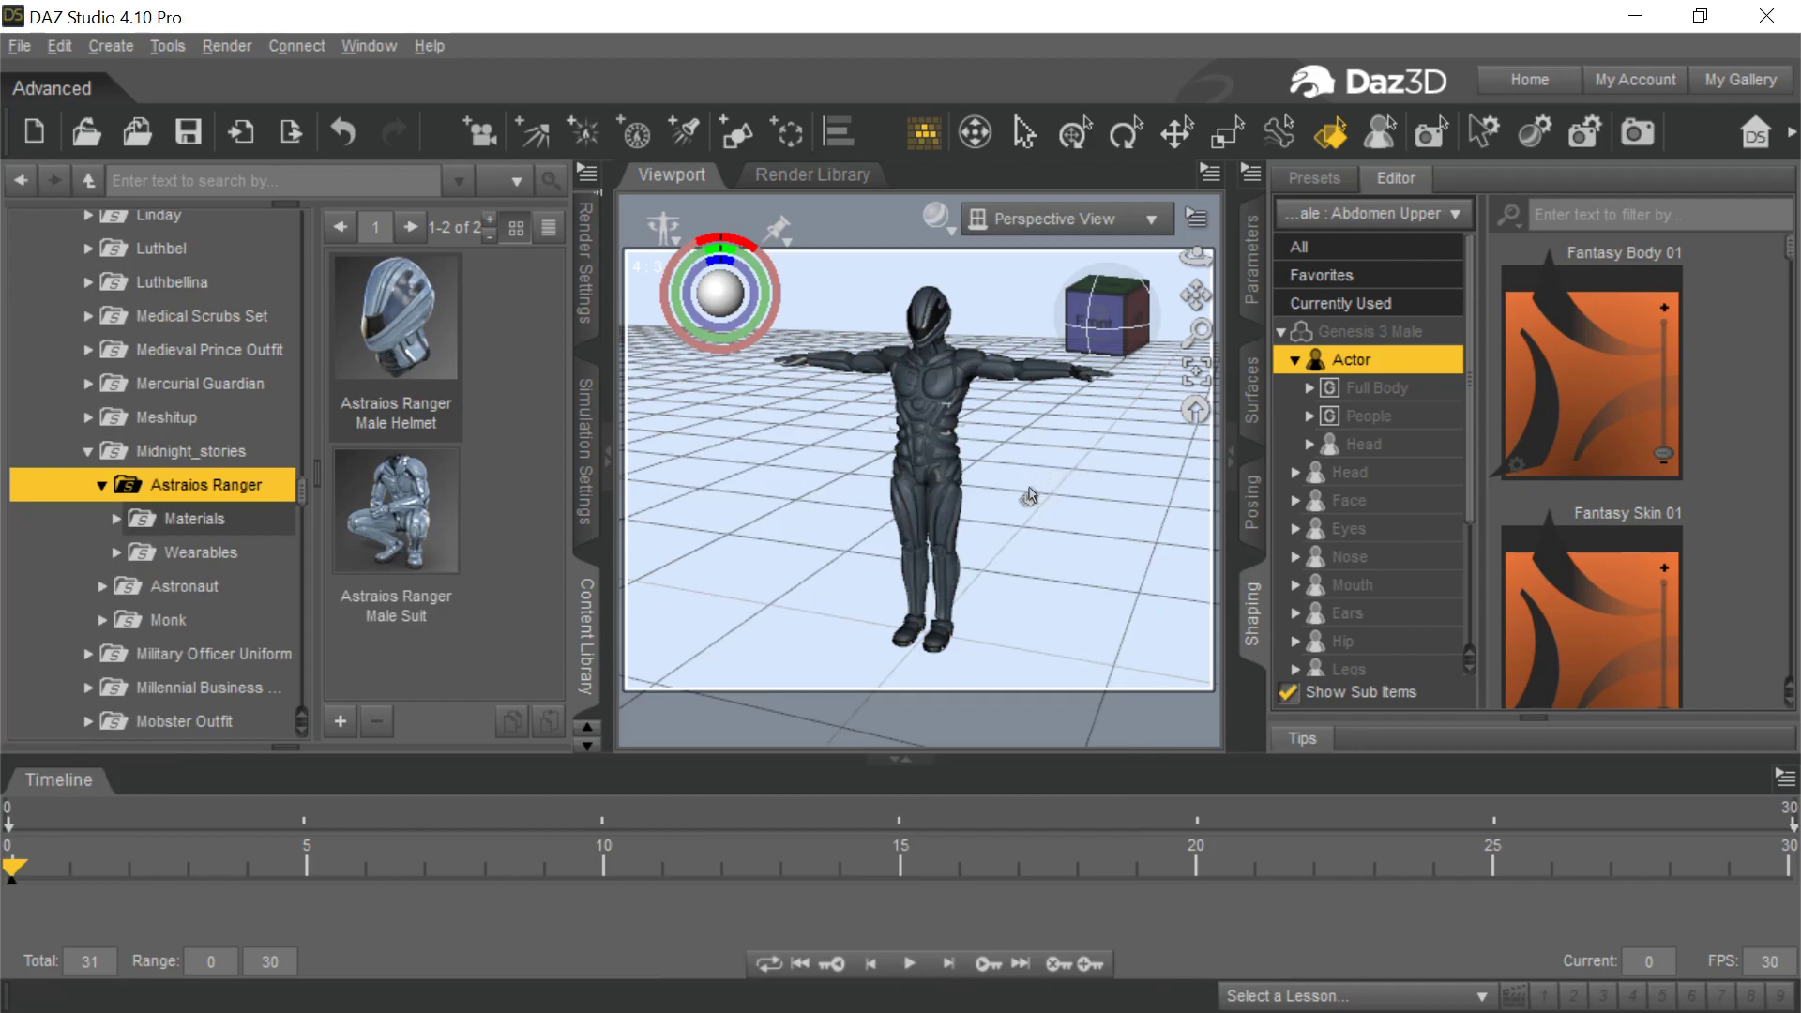
# Adjust the viewport and reopen the Scene pane's node hierarchy with F3.
pyautogui.scroll(5, 1029, 498)
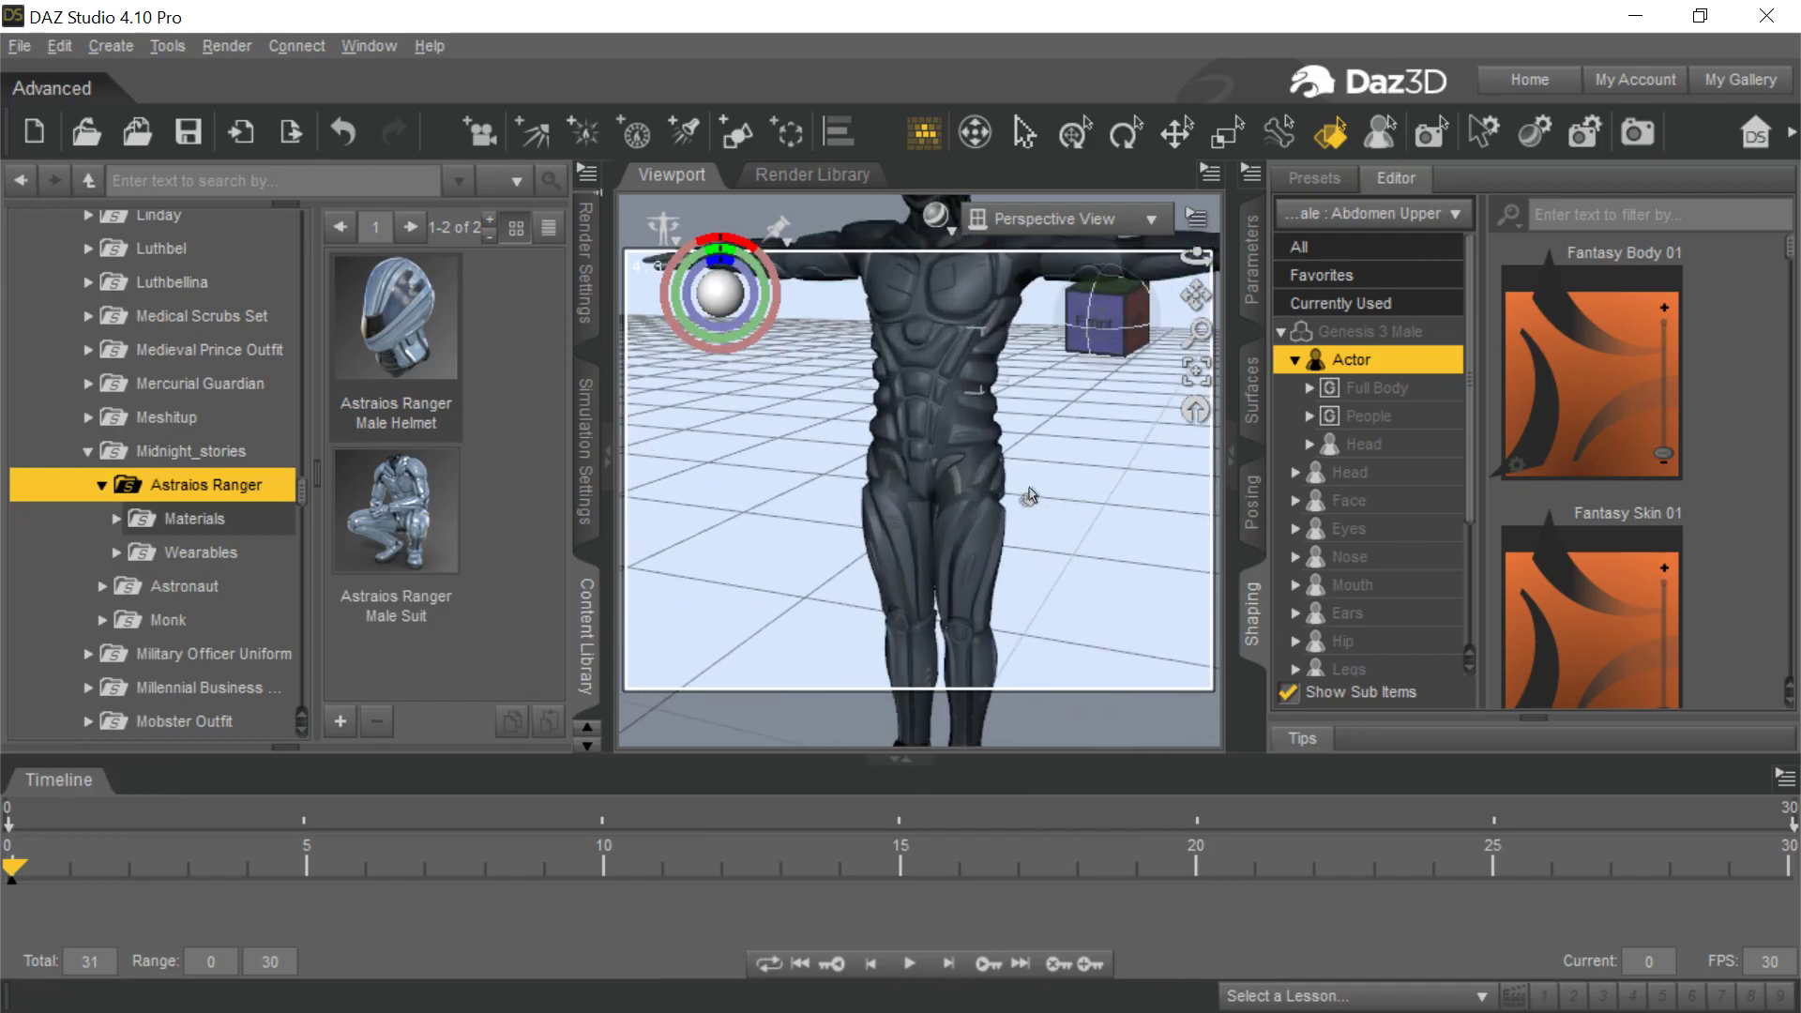
pyautogui.scroll(4, 1029, 497)
pyautogui.scroll(-5, 1029, 497)
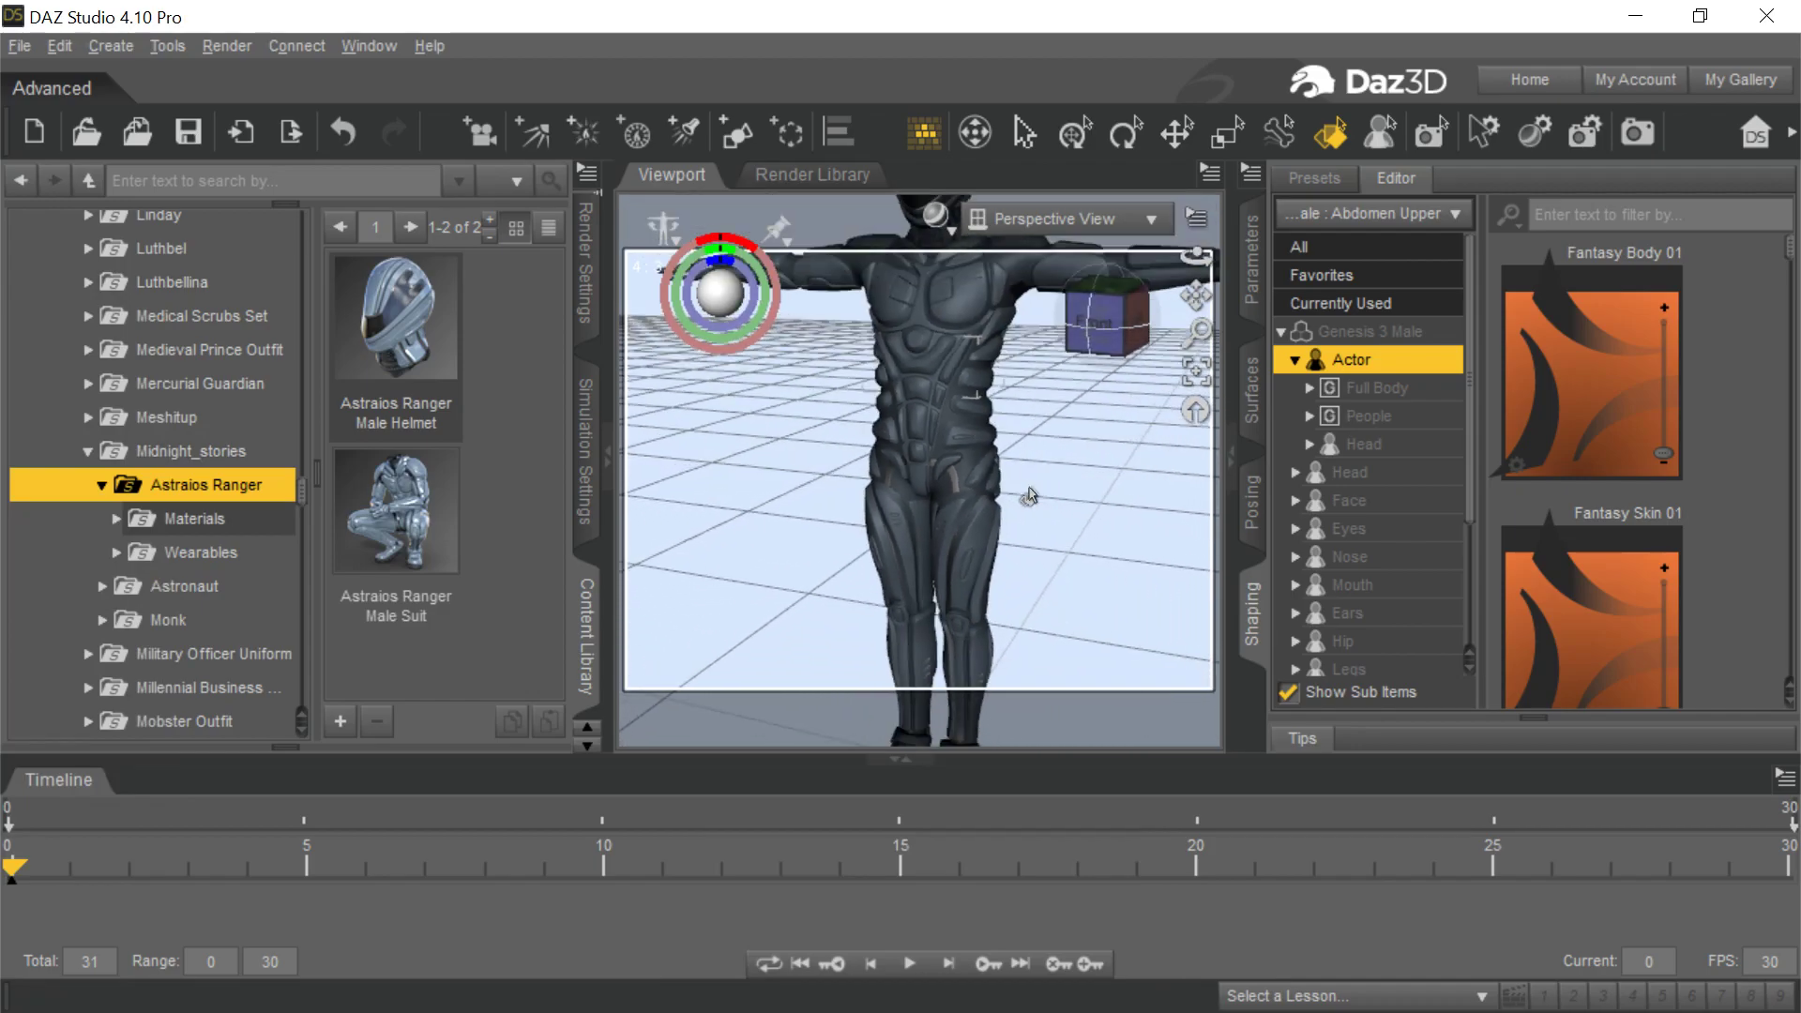
pyautogui.click(975, 518)
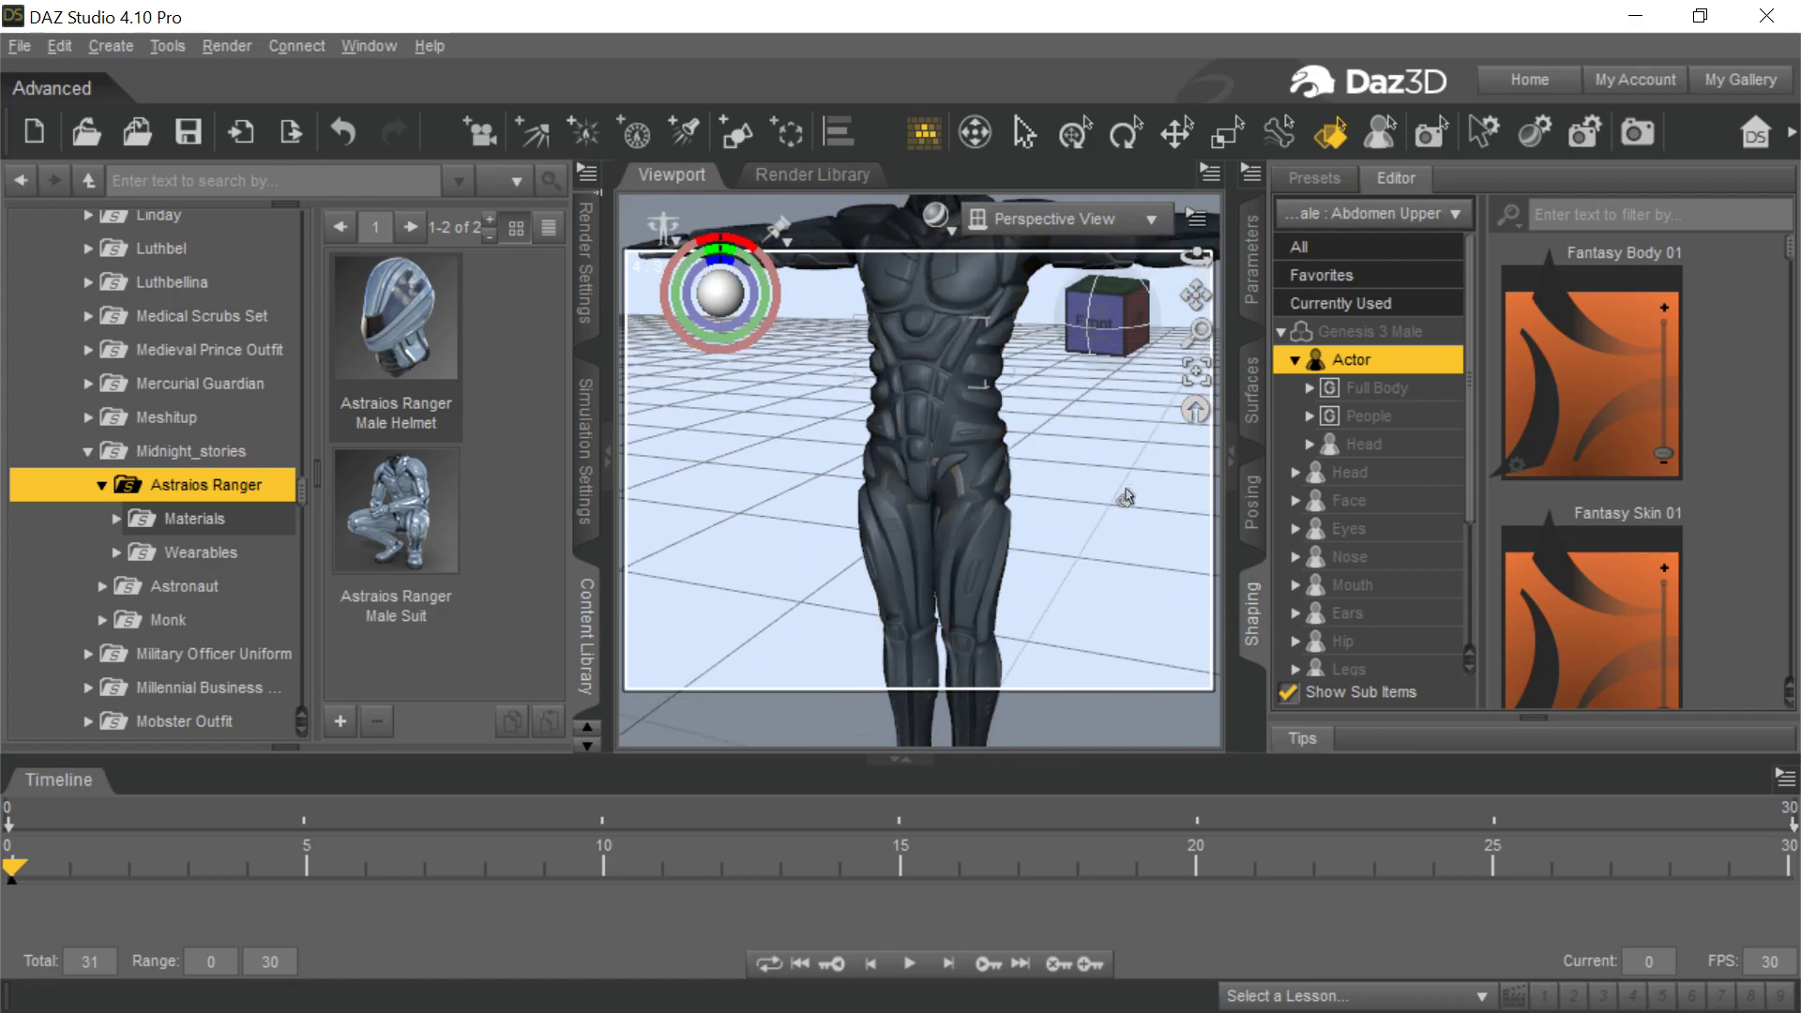
pyautogui.scroll(-4, 1126, 497)
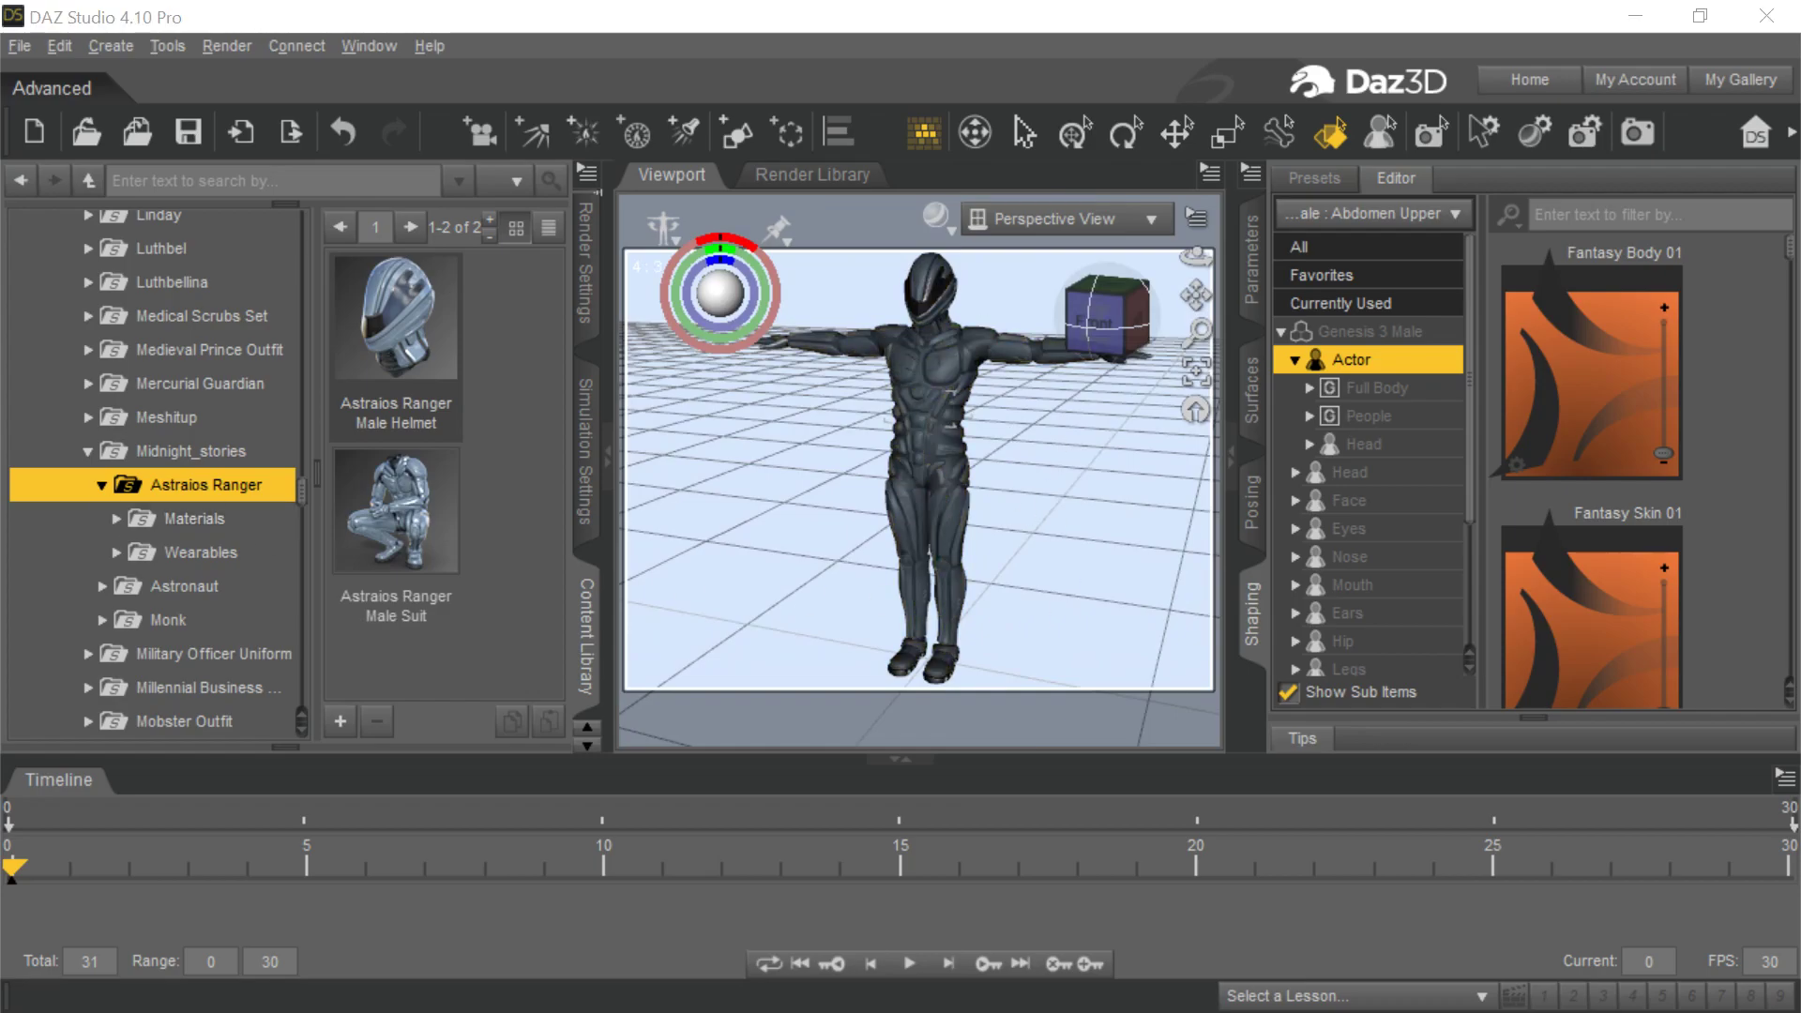
pyautogui.press('F3')
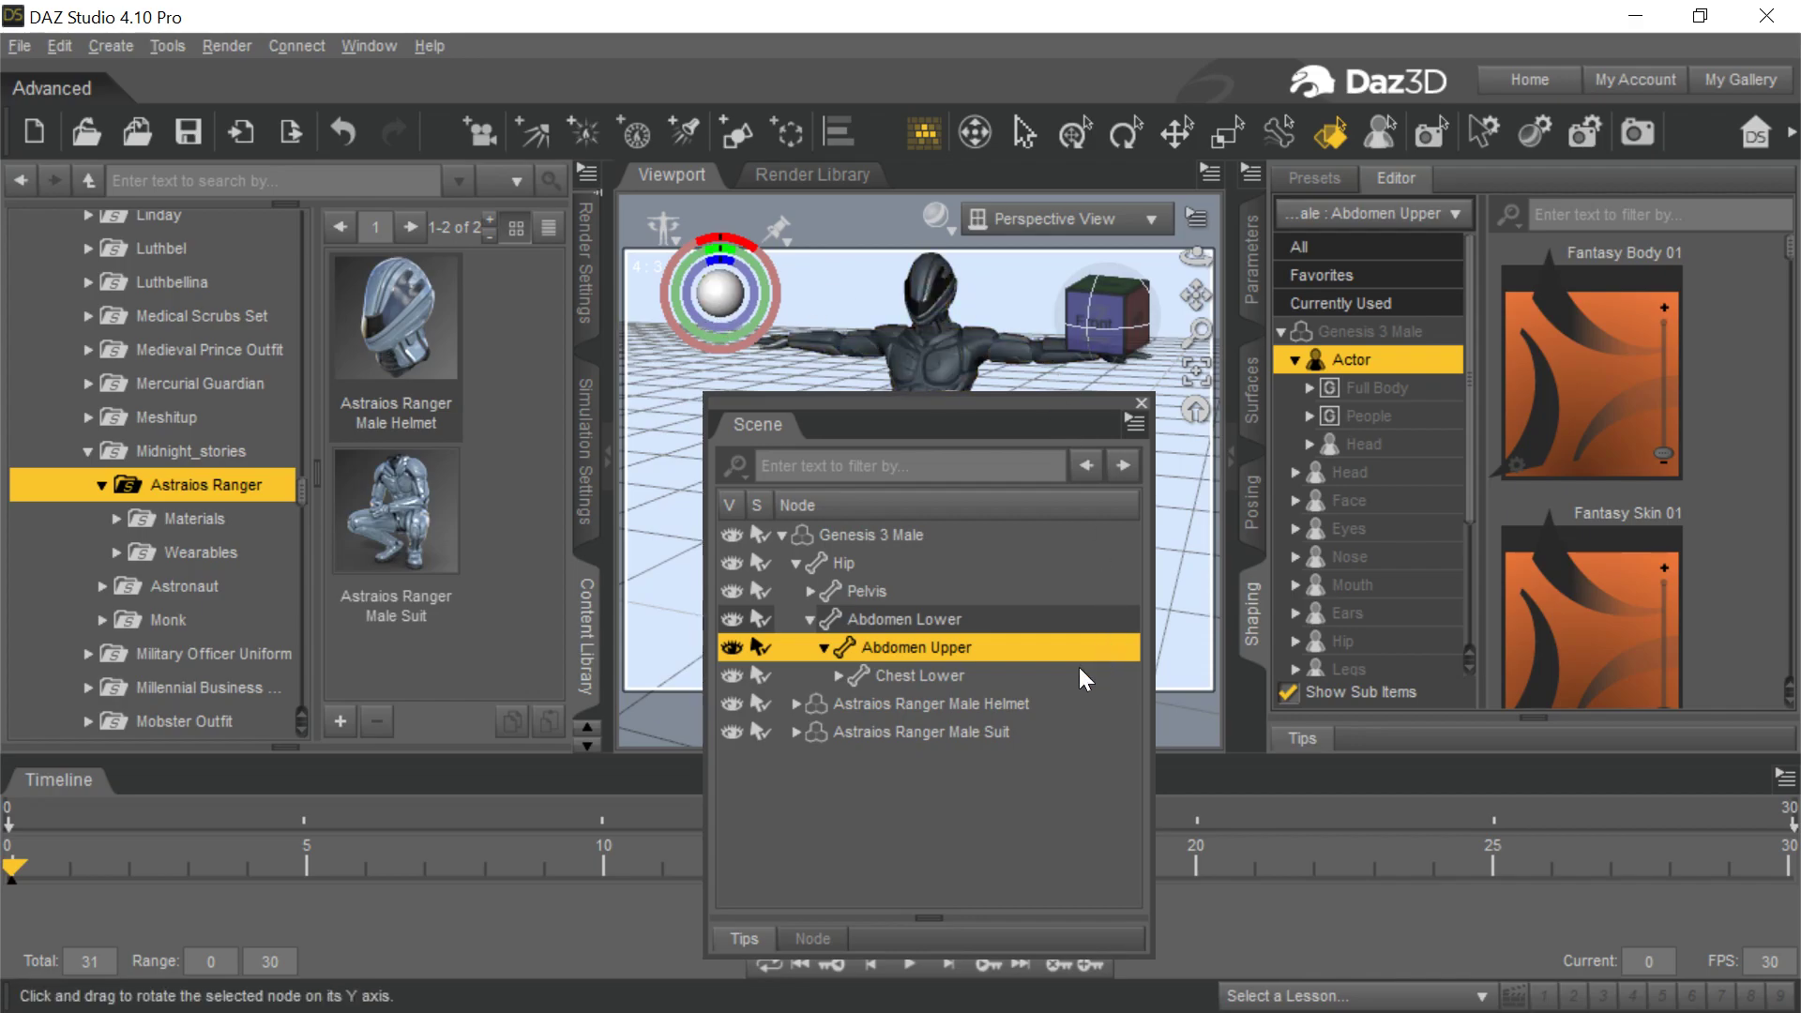
# Unparent the Astraios Ranger Male Helmet and Male Suit from Genesis 3 Male.
pyautogui.click(864, 703)
pyautogui.rightClick(864, 703)
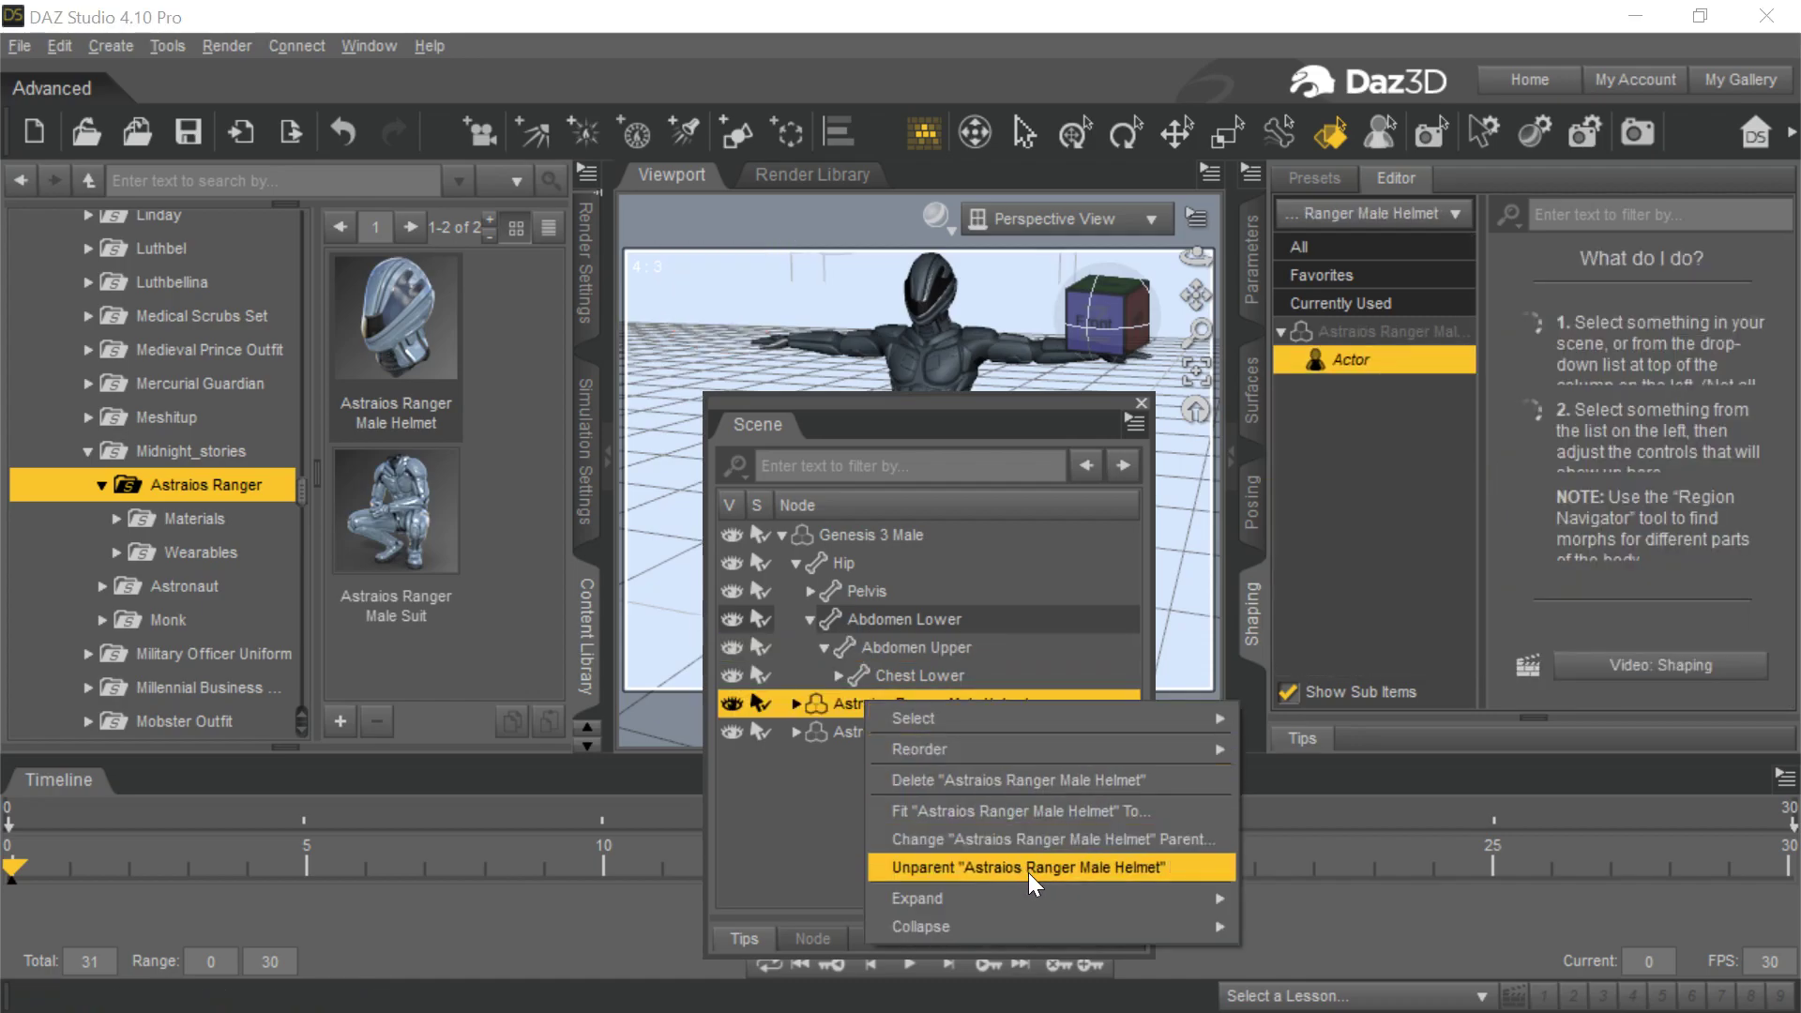
pyautogui.click(1028, 867)
pyautogui.click(910, 705)
pyautogui.rightClick(910, 705)
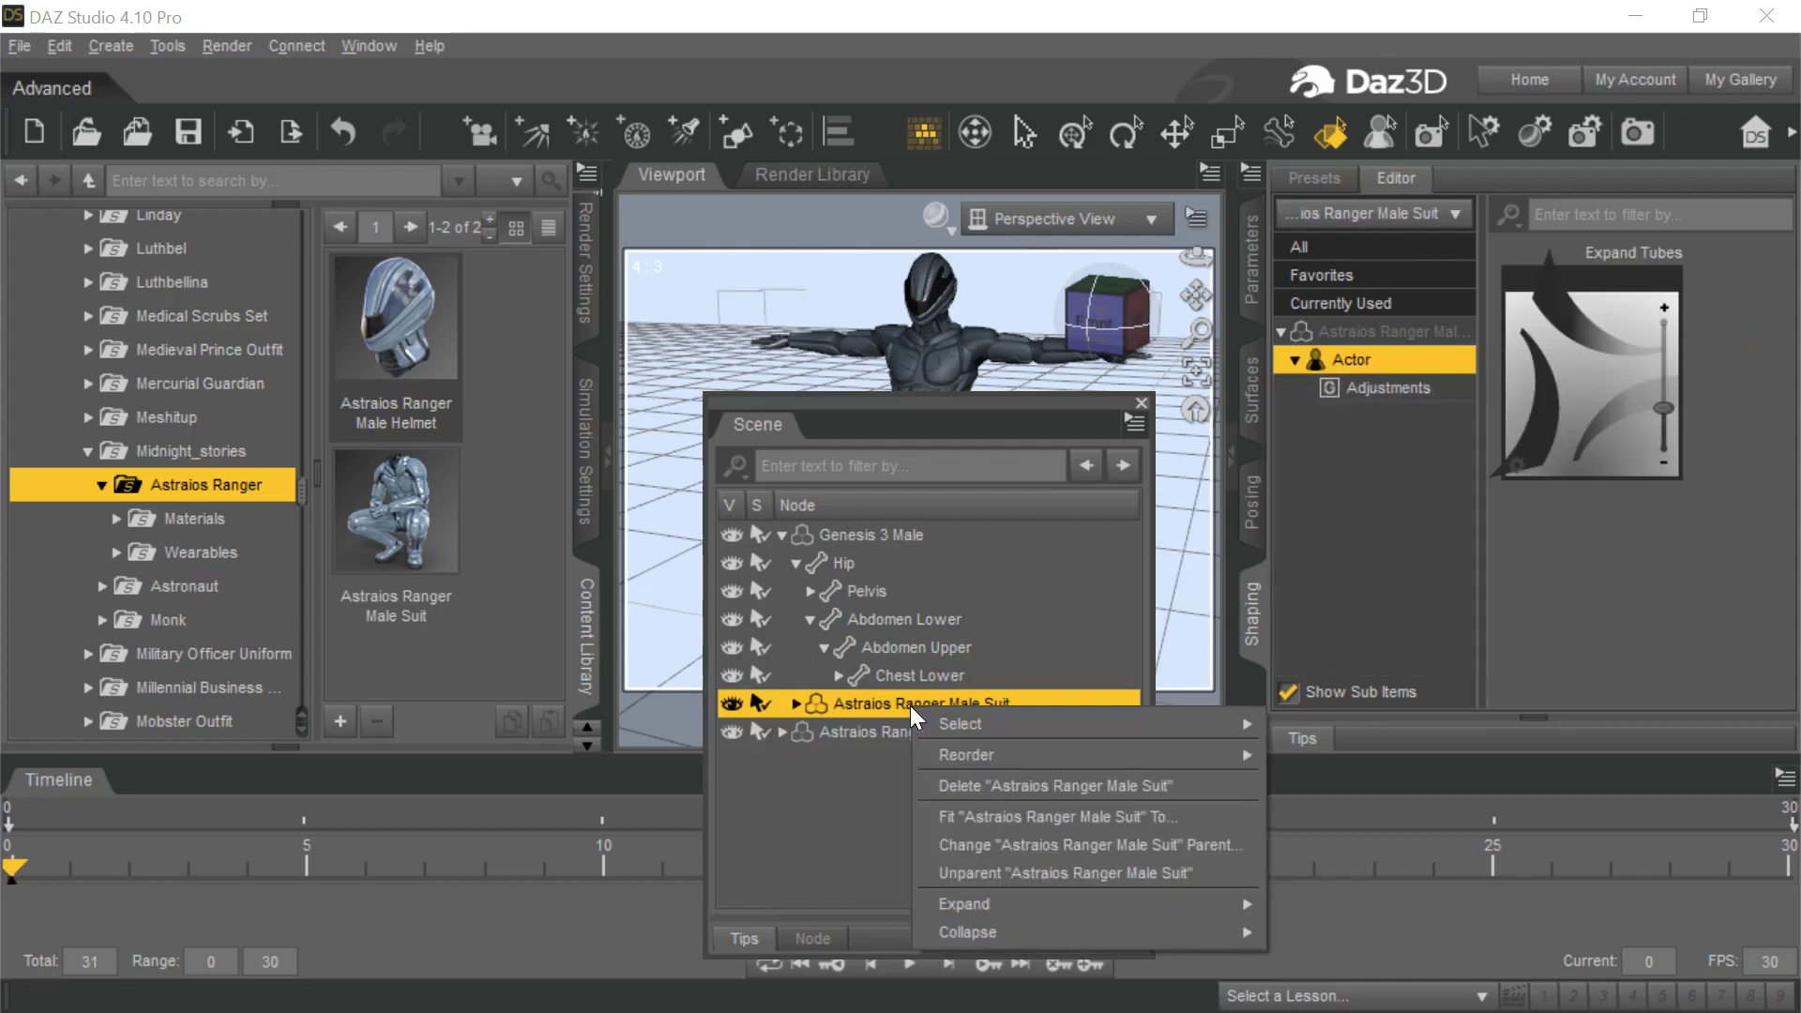
pyautogui.click(1028, 872)
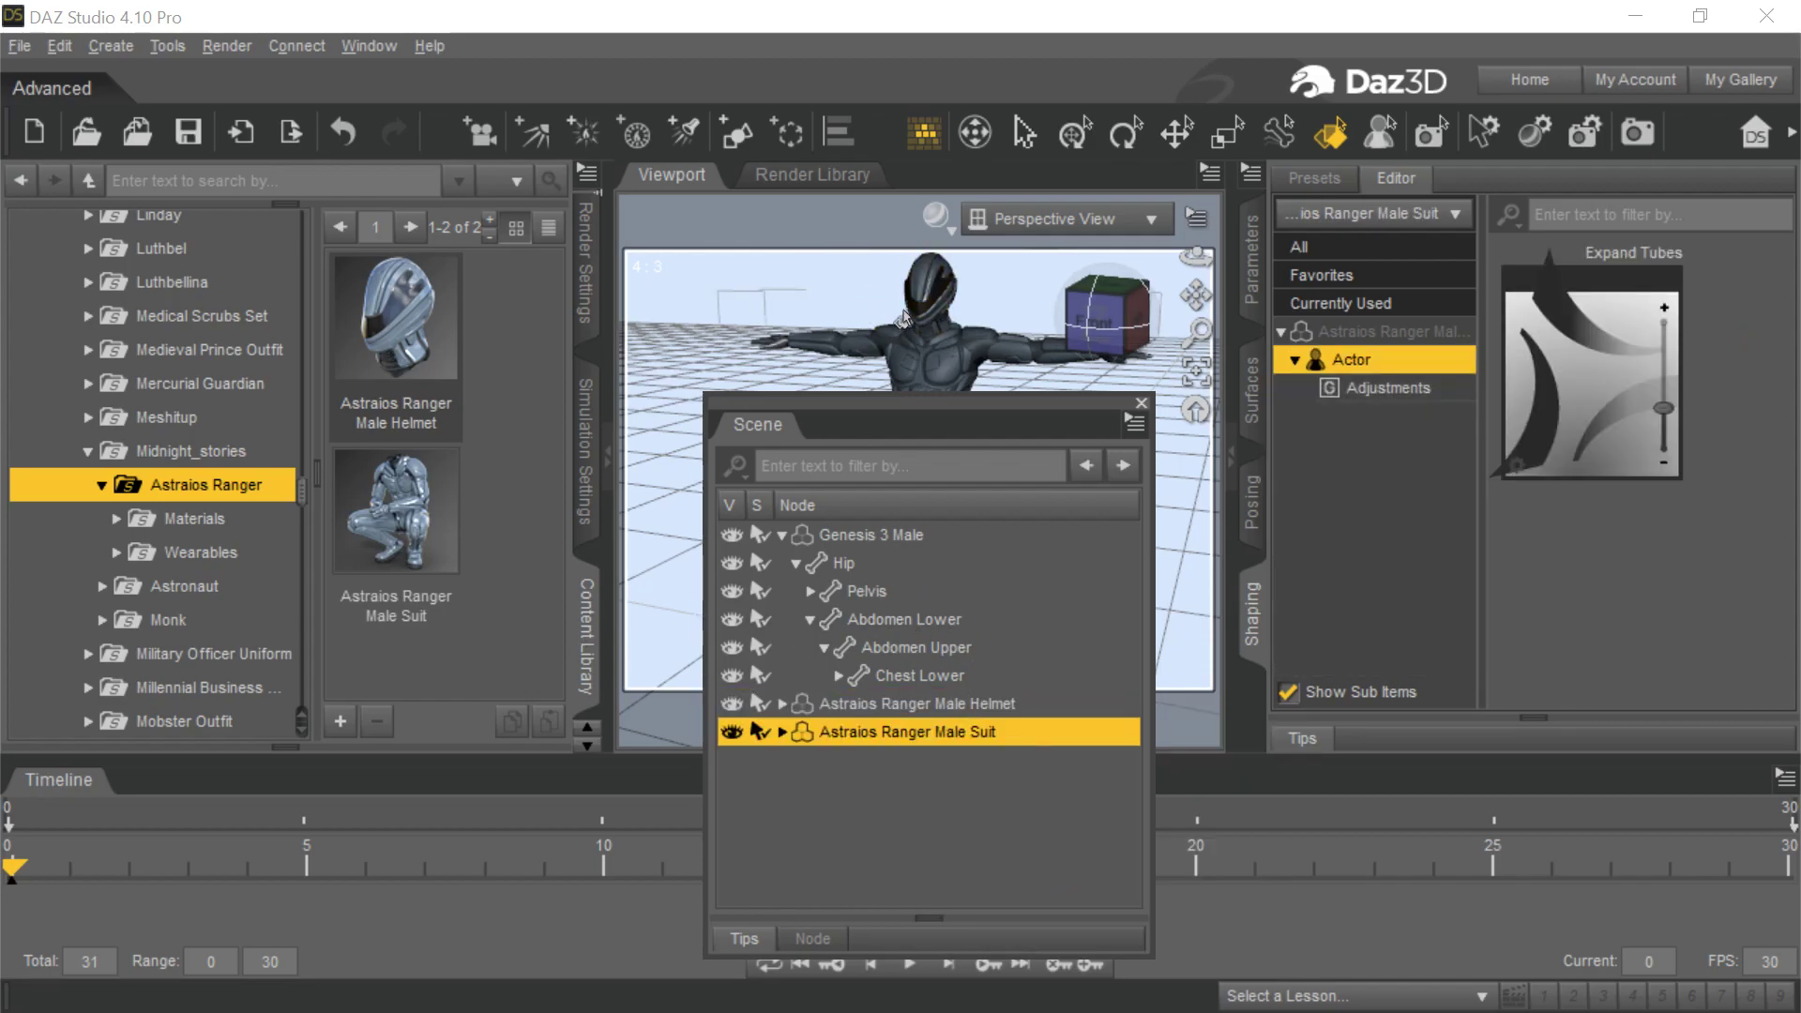
# Hide and then reshow the helmet and suit to check the head underneath.
pyautogui.click(731, 703)
pyautogui.click(731, 732)
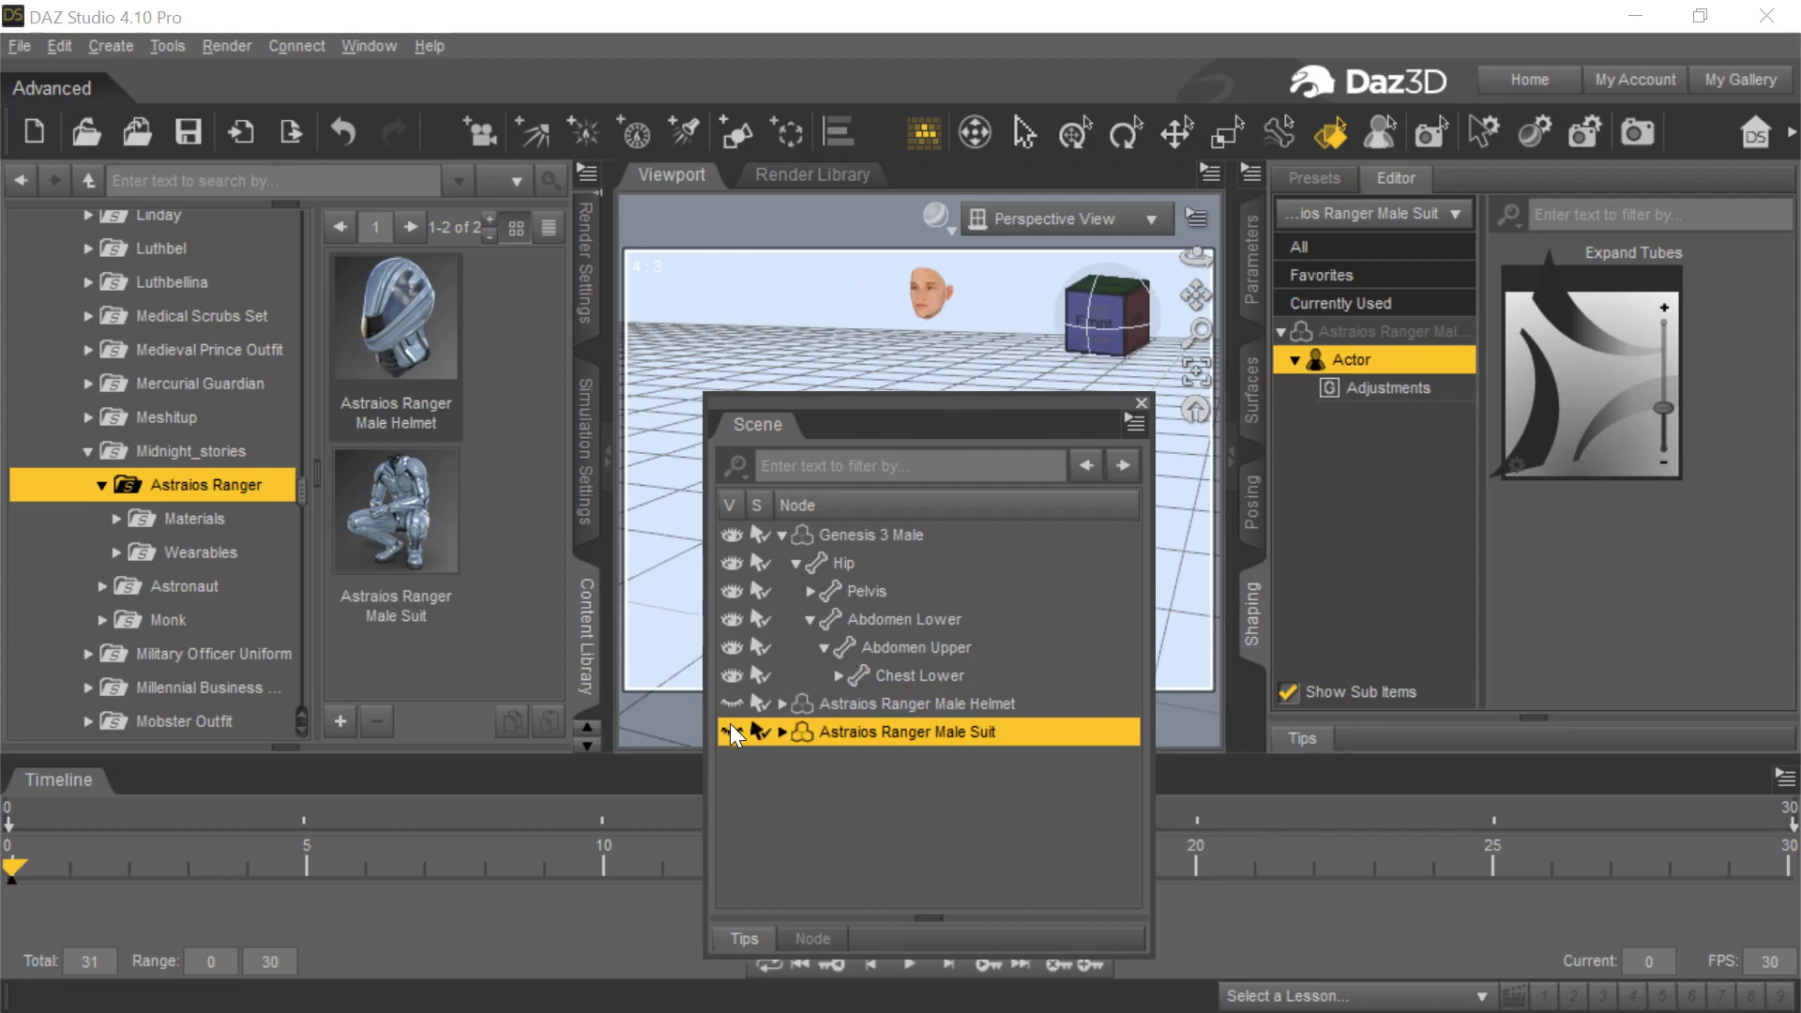
pyautogui.click(731, 731)
pyautogui.click(731, 705)
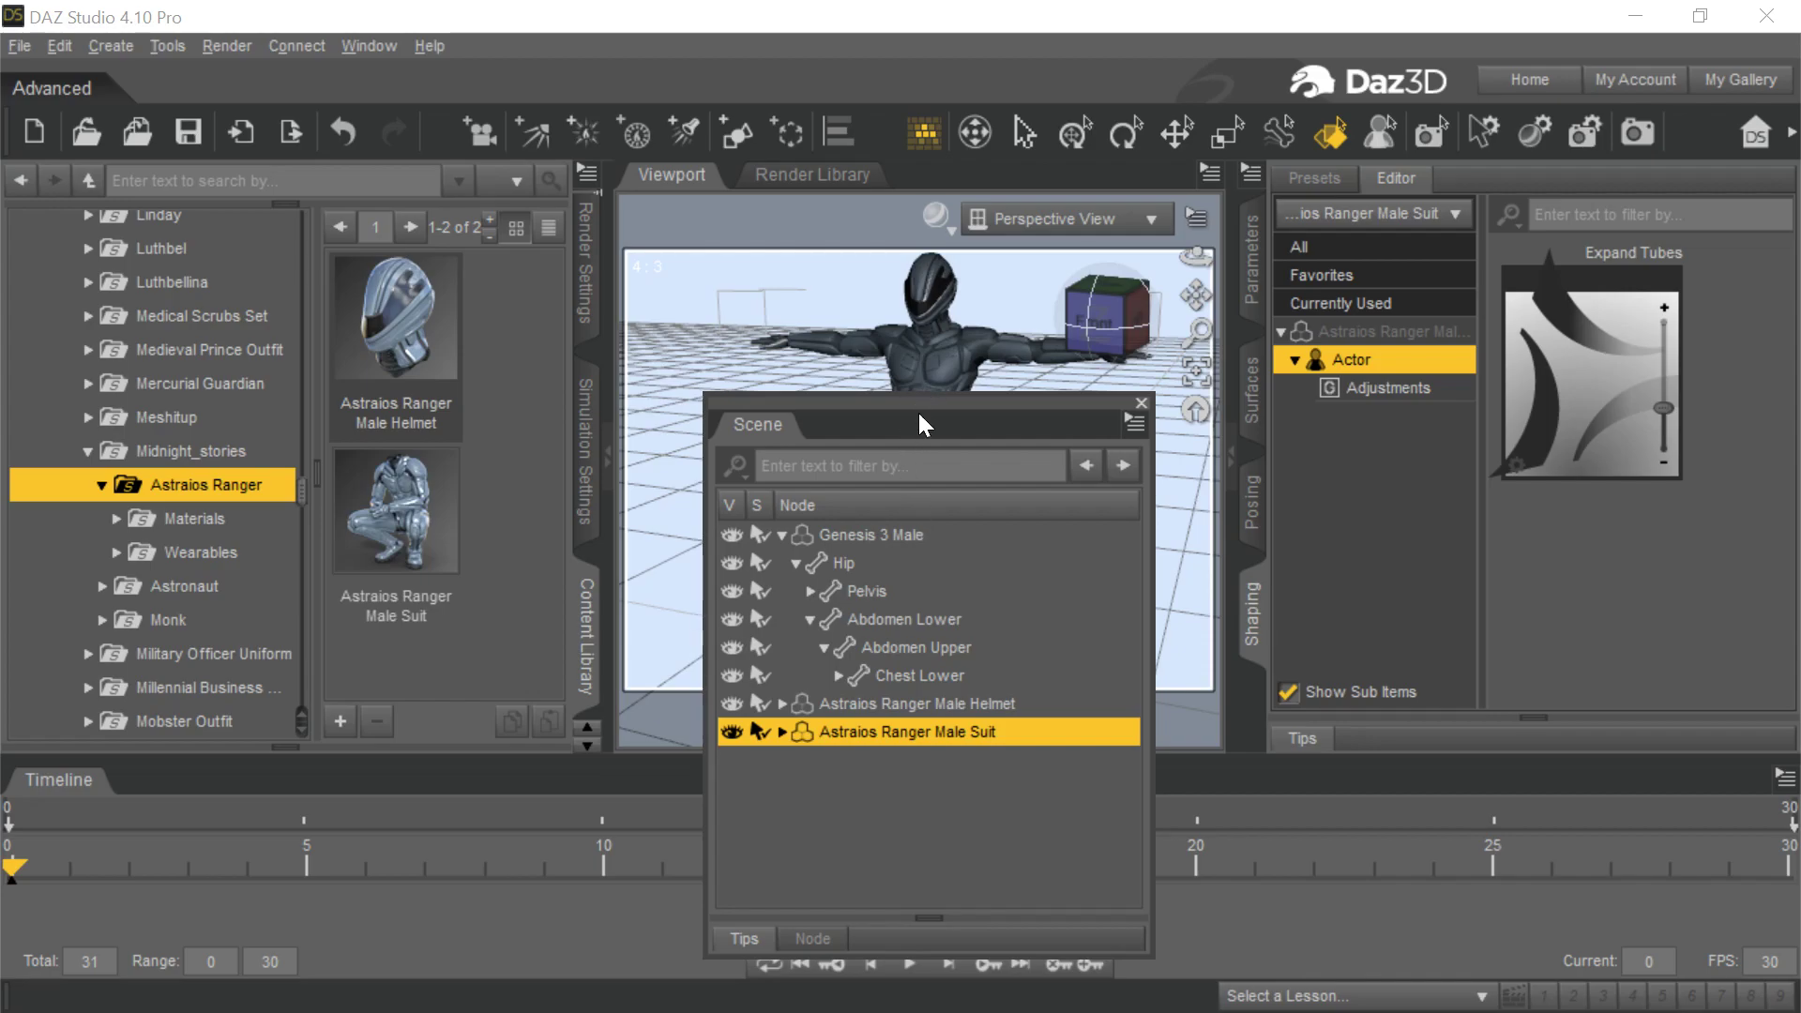
# Delete the Genesis 3 Male figure from the scene.
pyautogui.moveTo(927, 398)
pyautogui.mouseDown()
pyautogui.moveTo(844, 410)
pyautogui.moveTo(913, 419)
pyautogui.mouseUp()
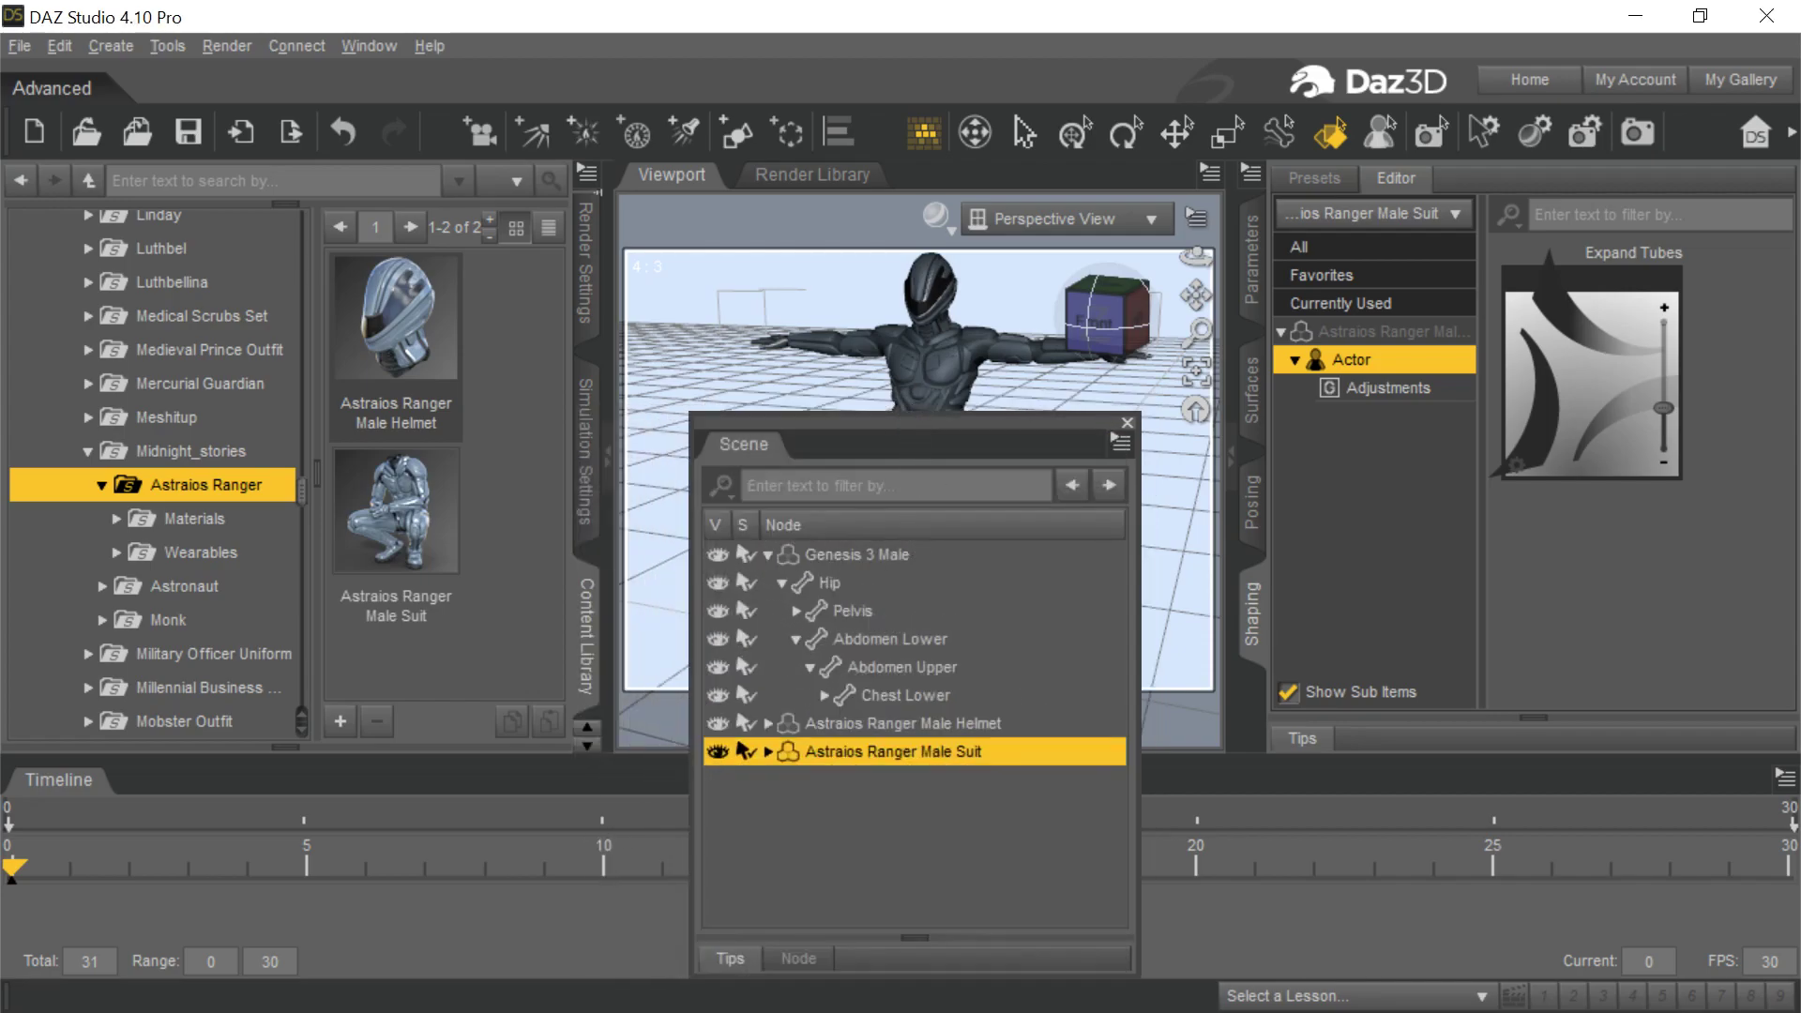
pyautogui.click(860, 553)
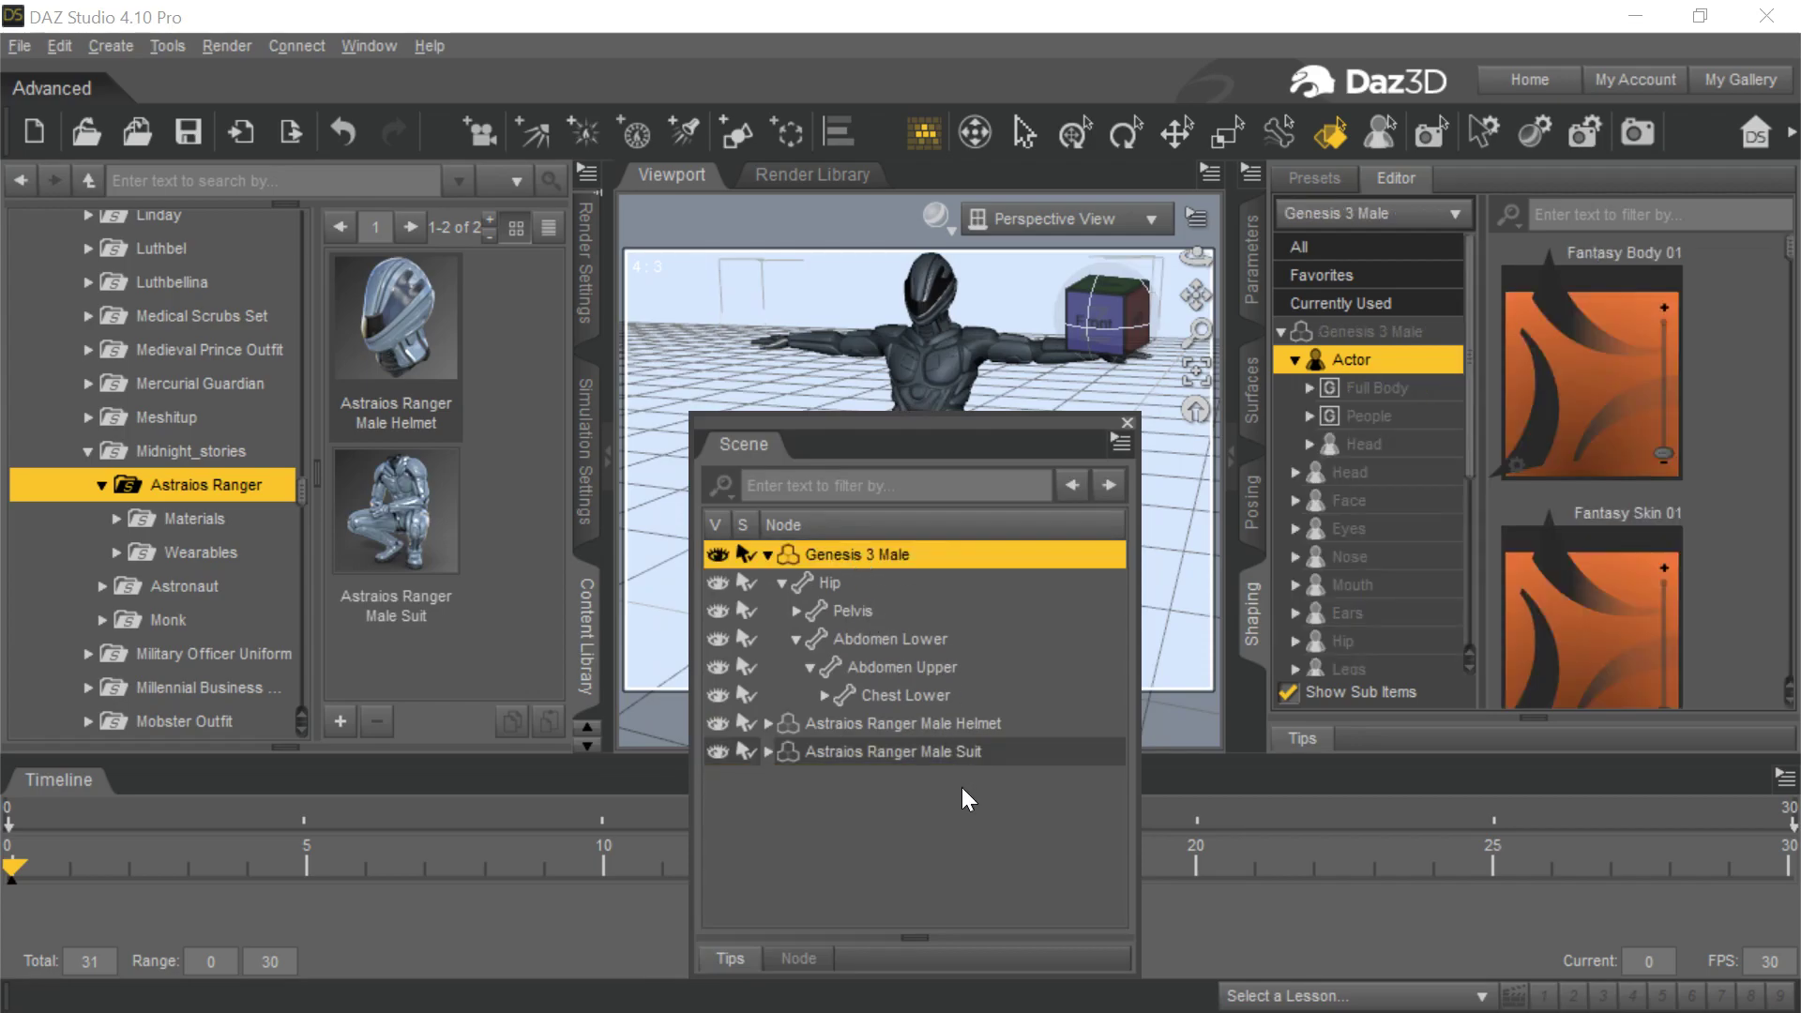
pyautogui.press('Delete')
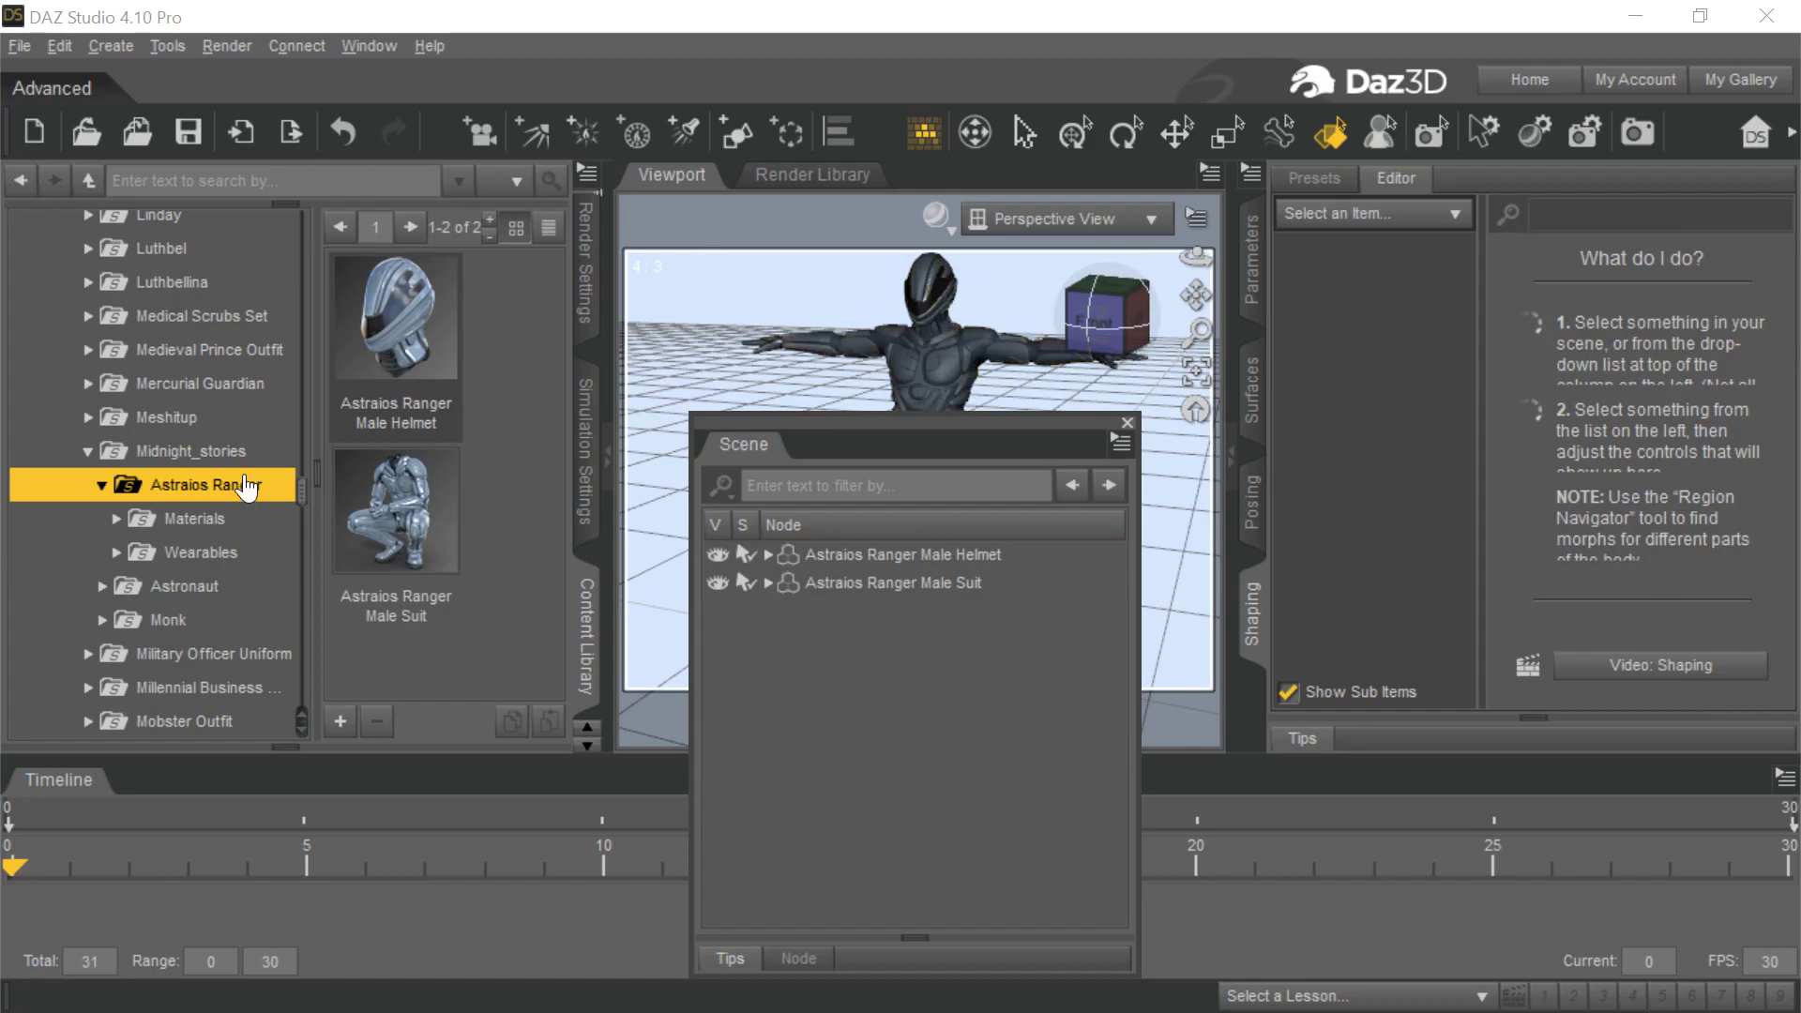
# Scroll the Content Library to the Genesis 3 Male folder.
pyautogui.scroll(12, 246, 460)
pyautogui.scroll(15, 246, 459)
pyautogui.scroll(10, 246, 459)
pyautogui.scroll(-10, 246, 460)
pyautogui.scroll(-10, 245, 459)
pyautogui.scroll(8, 246, 460)
pyautogui.scroll(5, 246, 459)
pyautogui.scroll(12, 246, 459)
pyautogui.scroll(2, 245, 460)
# Load a new Genesis 3 Male, move the Scene pane aside, and orbit to a level front view.
pyautogui.click(215, 324)
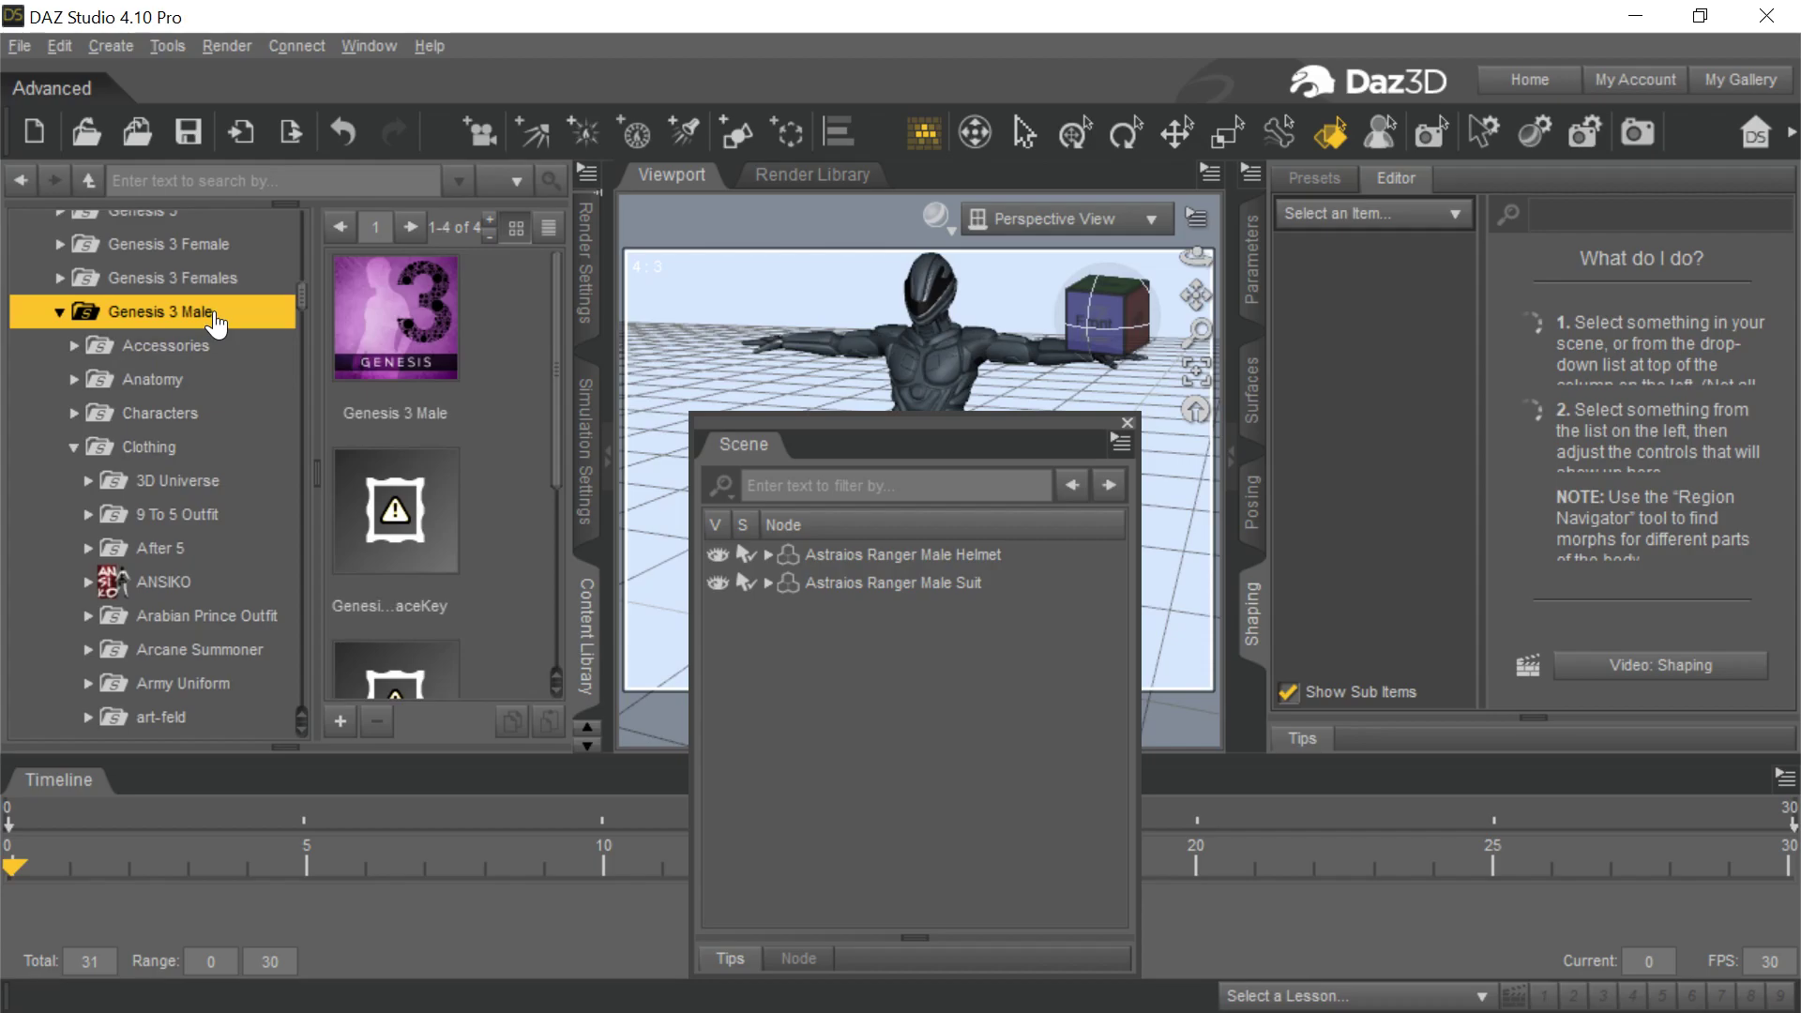
pyautogui.doubleClick(418, 307)
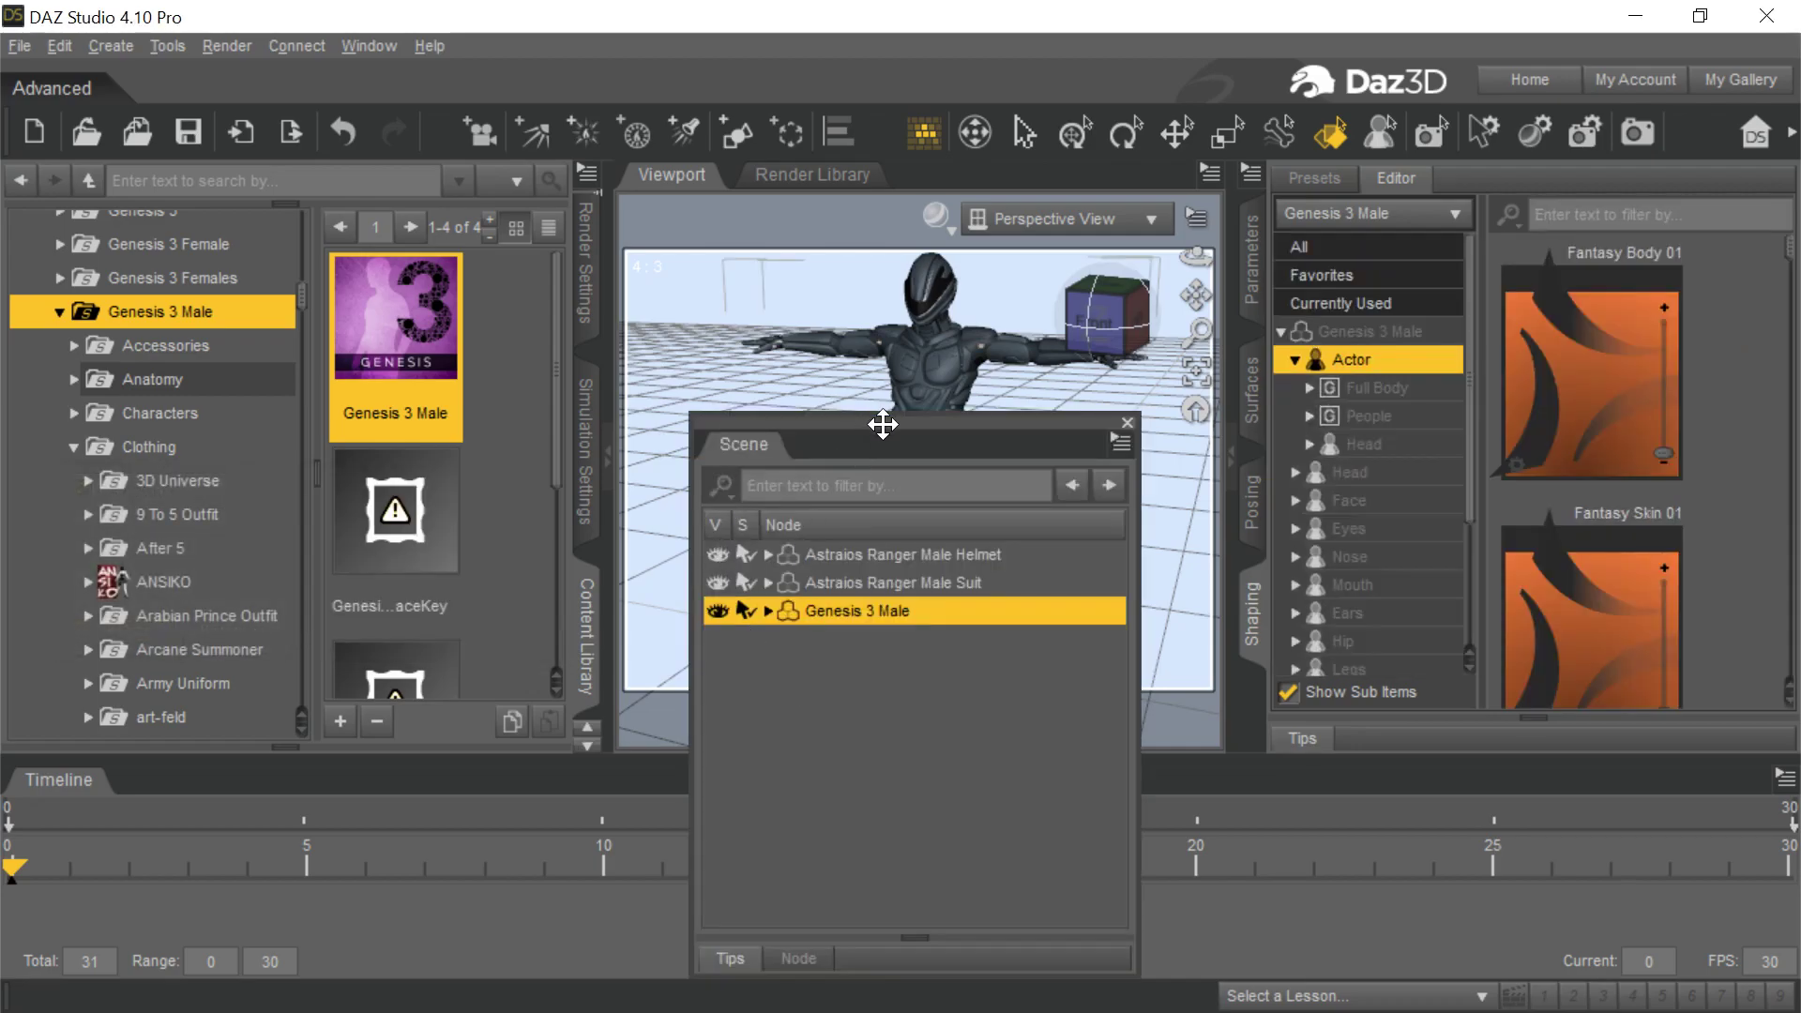
pyautogui.moveTo(876, 422); pyautogui.dragTo(141, 441)
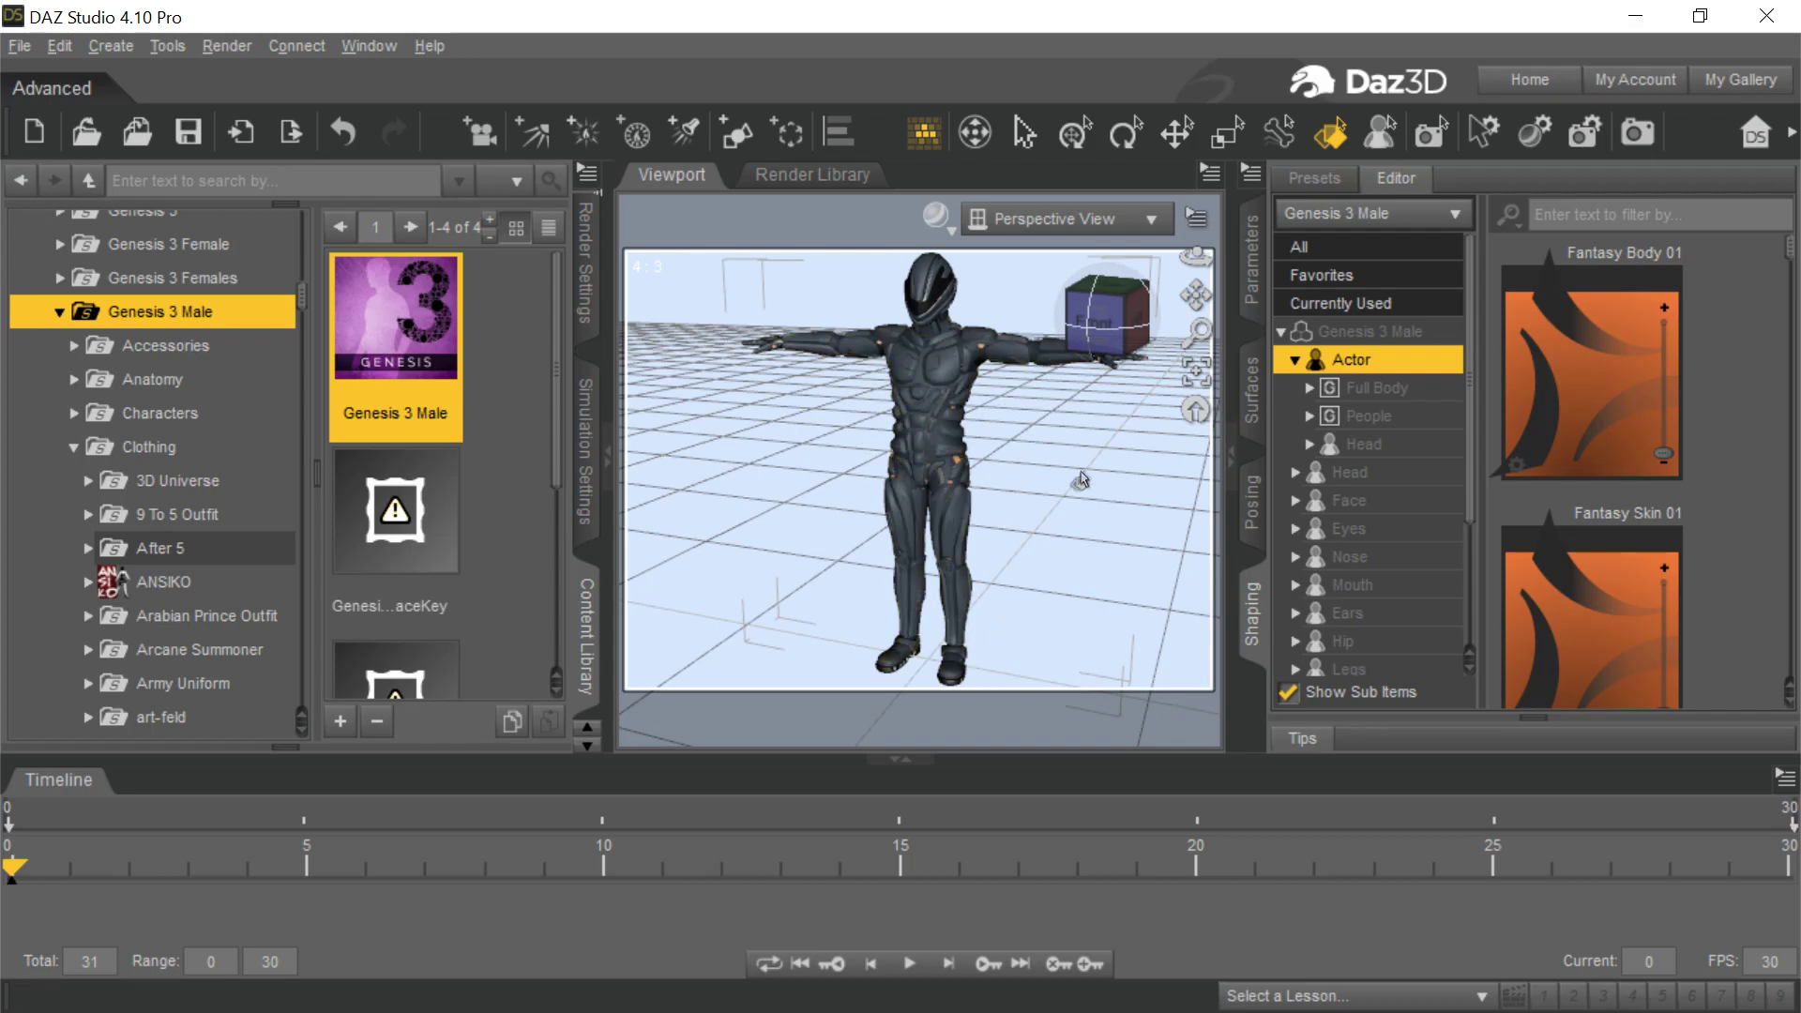
pyautogui.moveTo(1194, 255); pyautogui.dragTo(1689, 281)
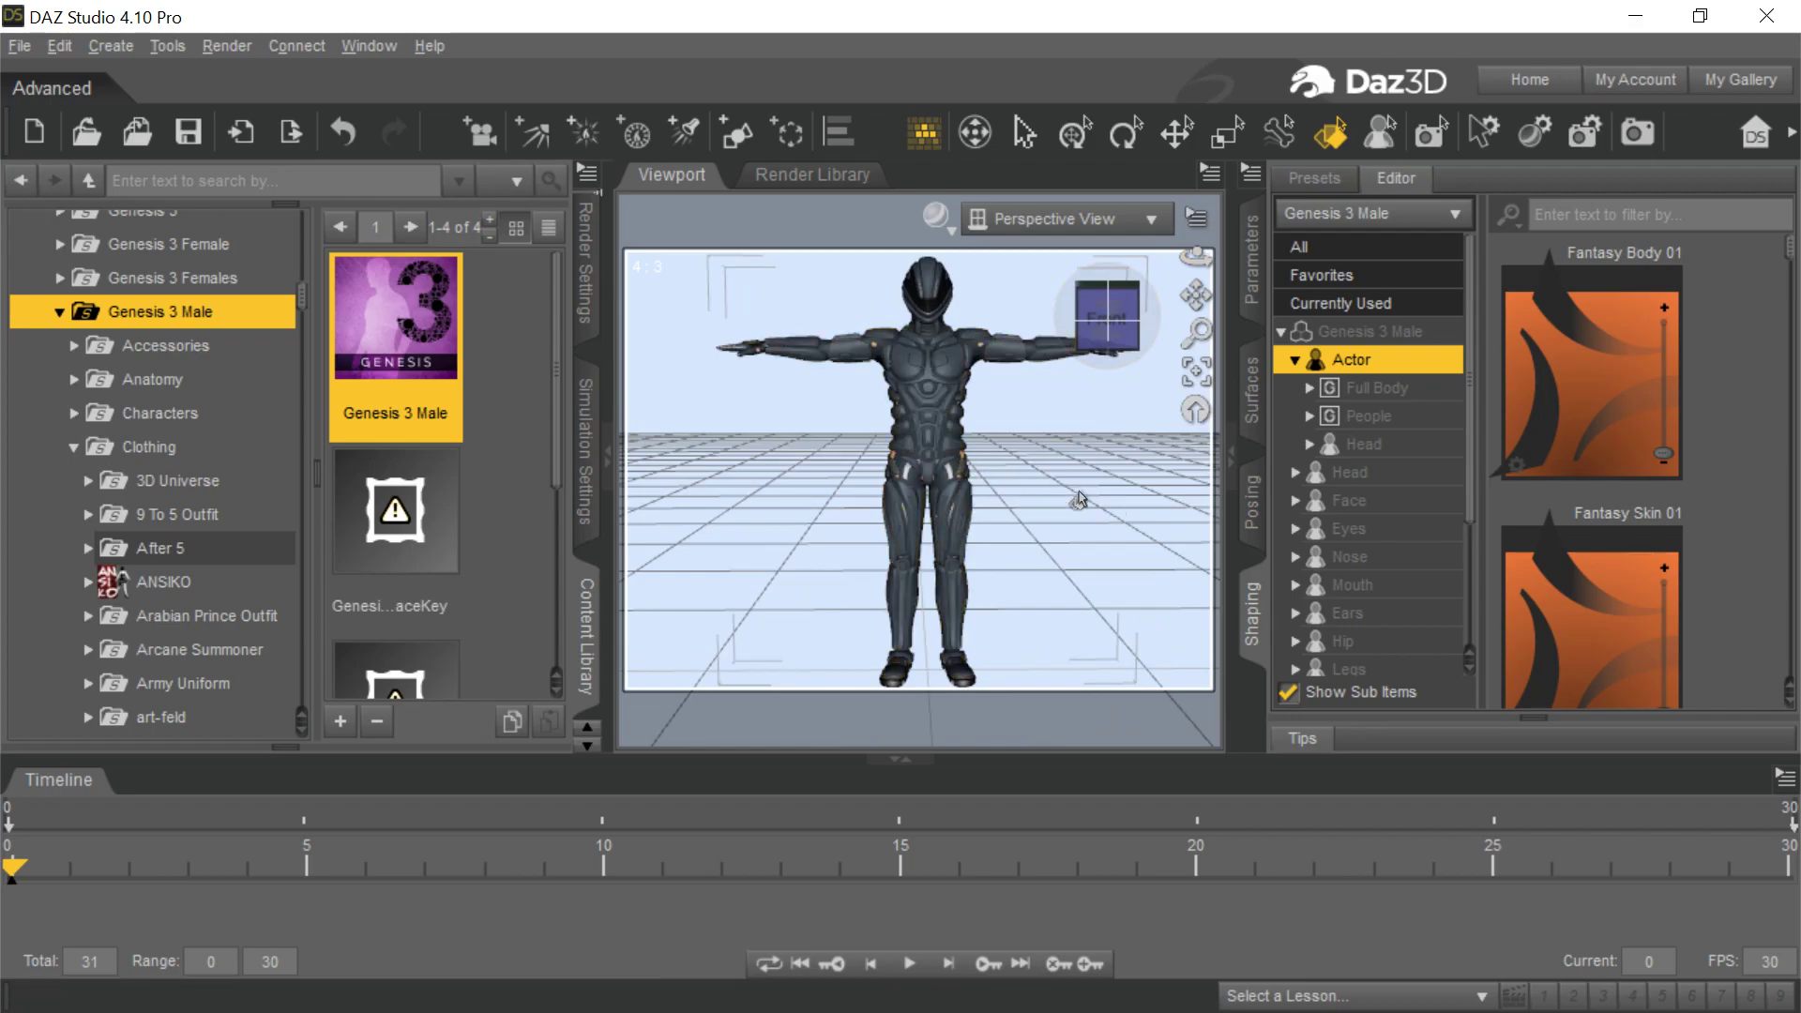
# Export the scene to FBX again, overwriting AR.fbx and accepting the default FBX settings.
pyautogui.click(19, 45)
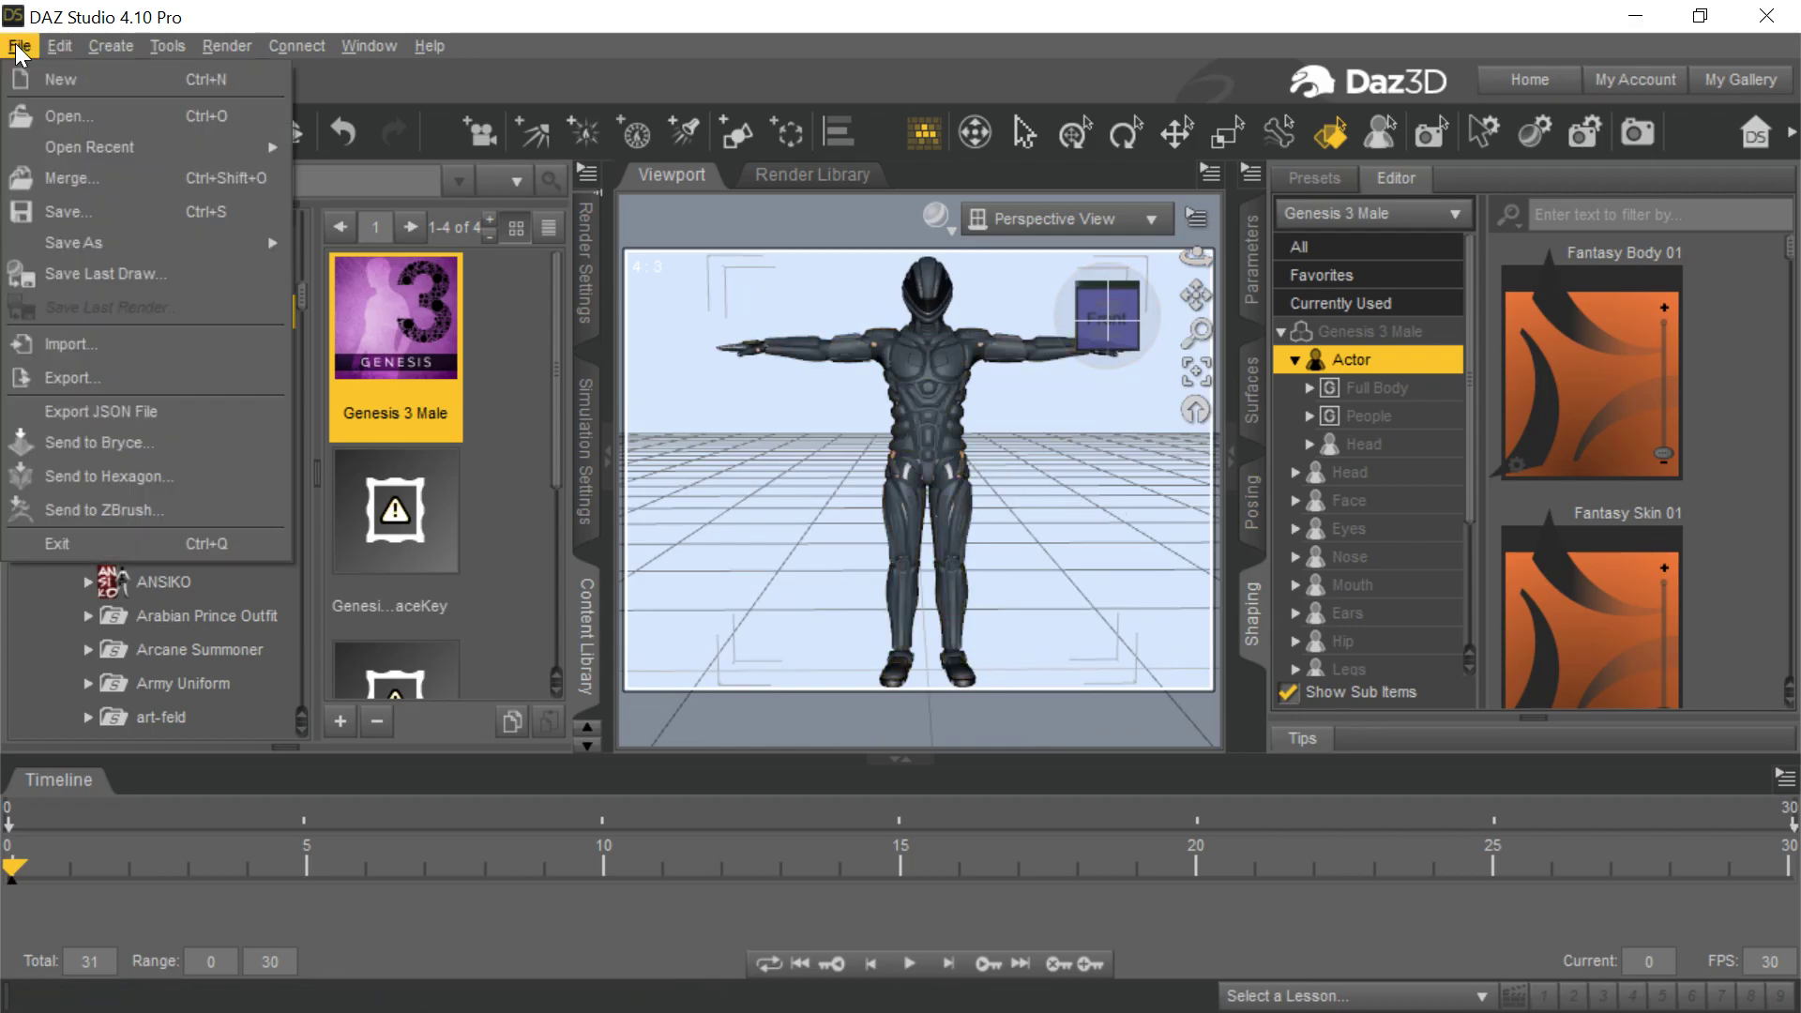
pyautogui.click(82, 375)
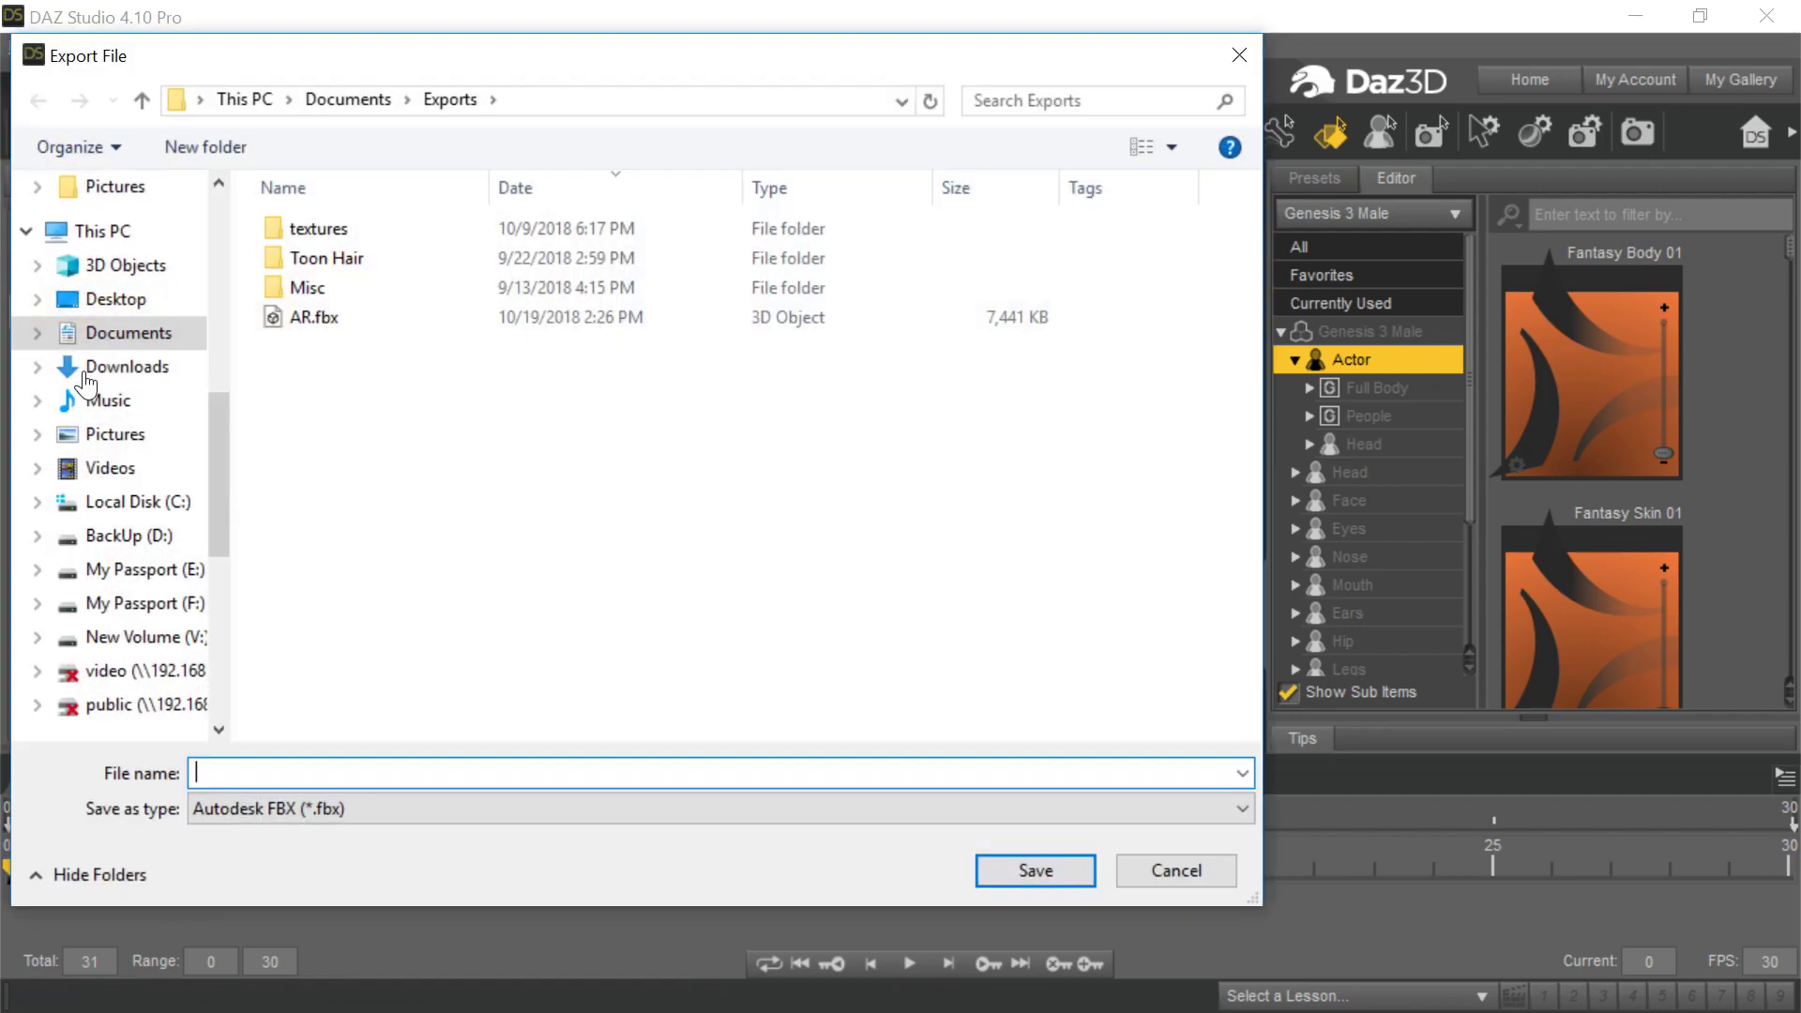
pyautogui.click(341, 319)
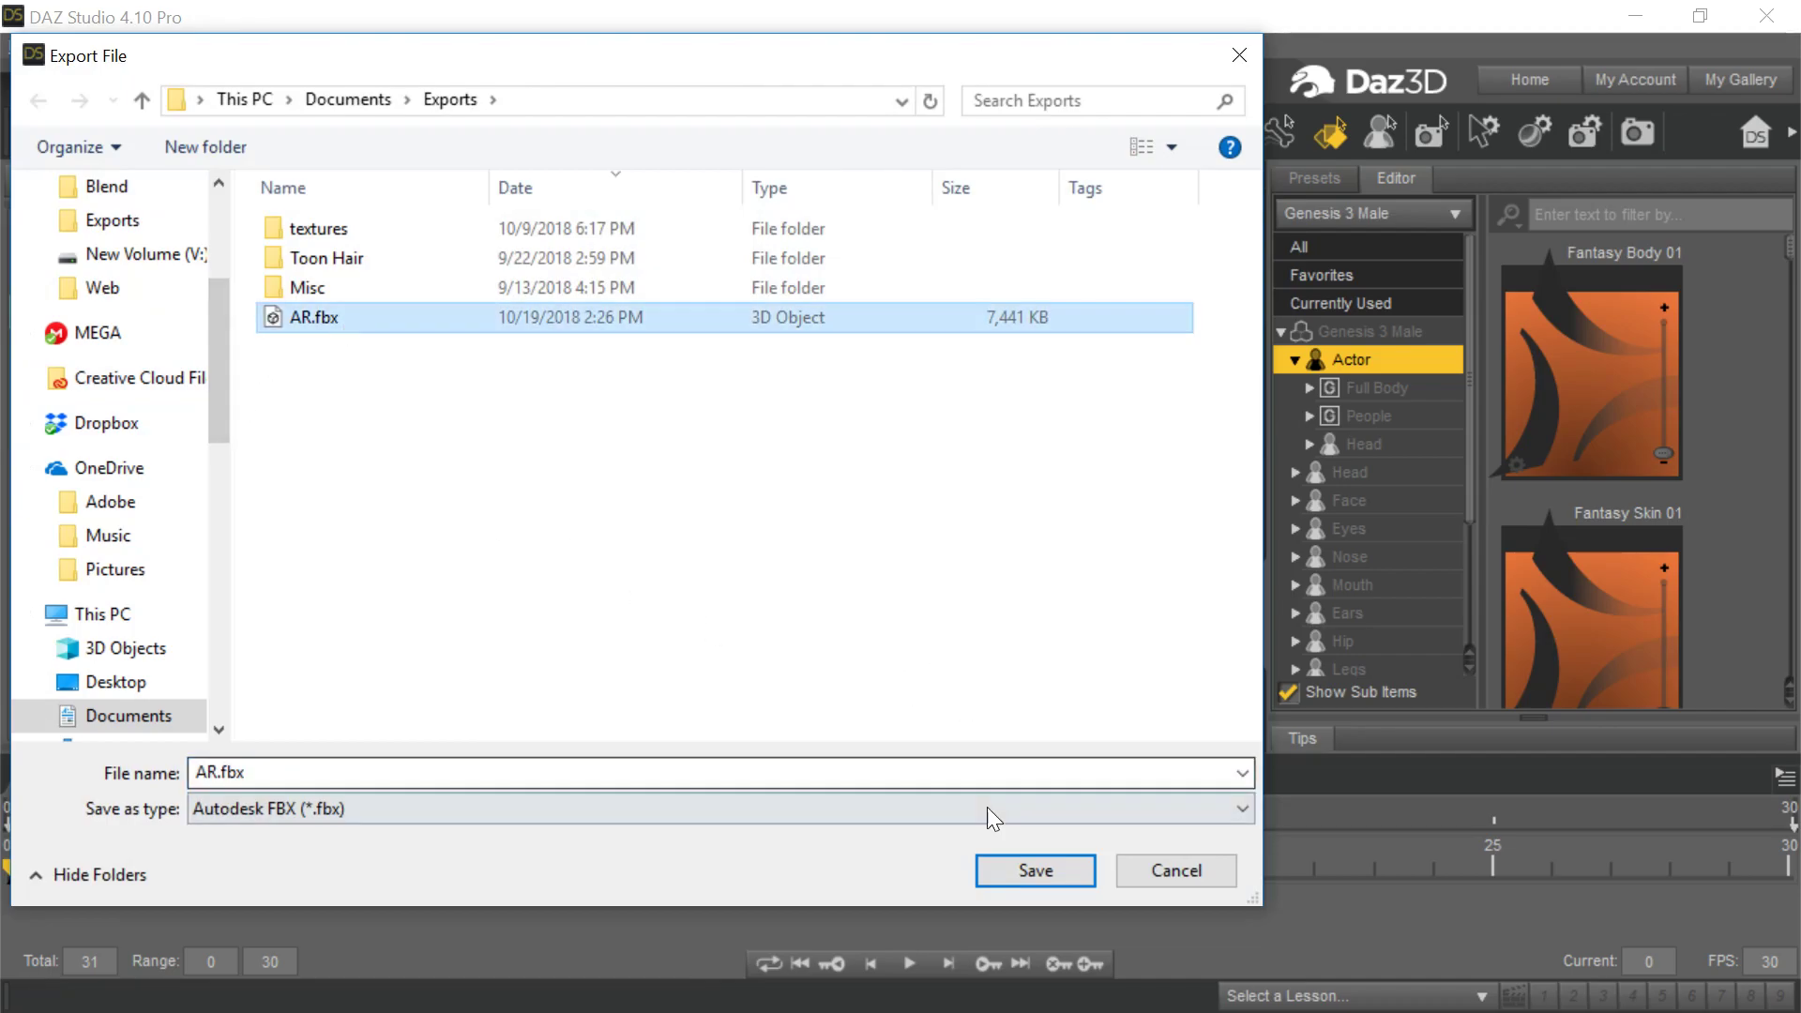
pyautogui.click(1032, 869)
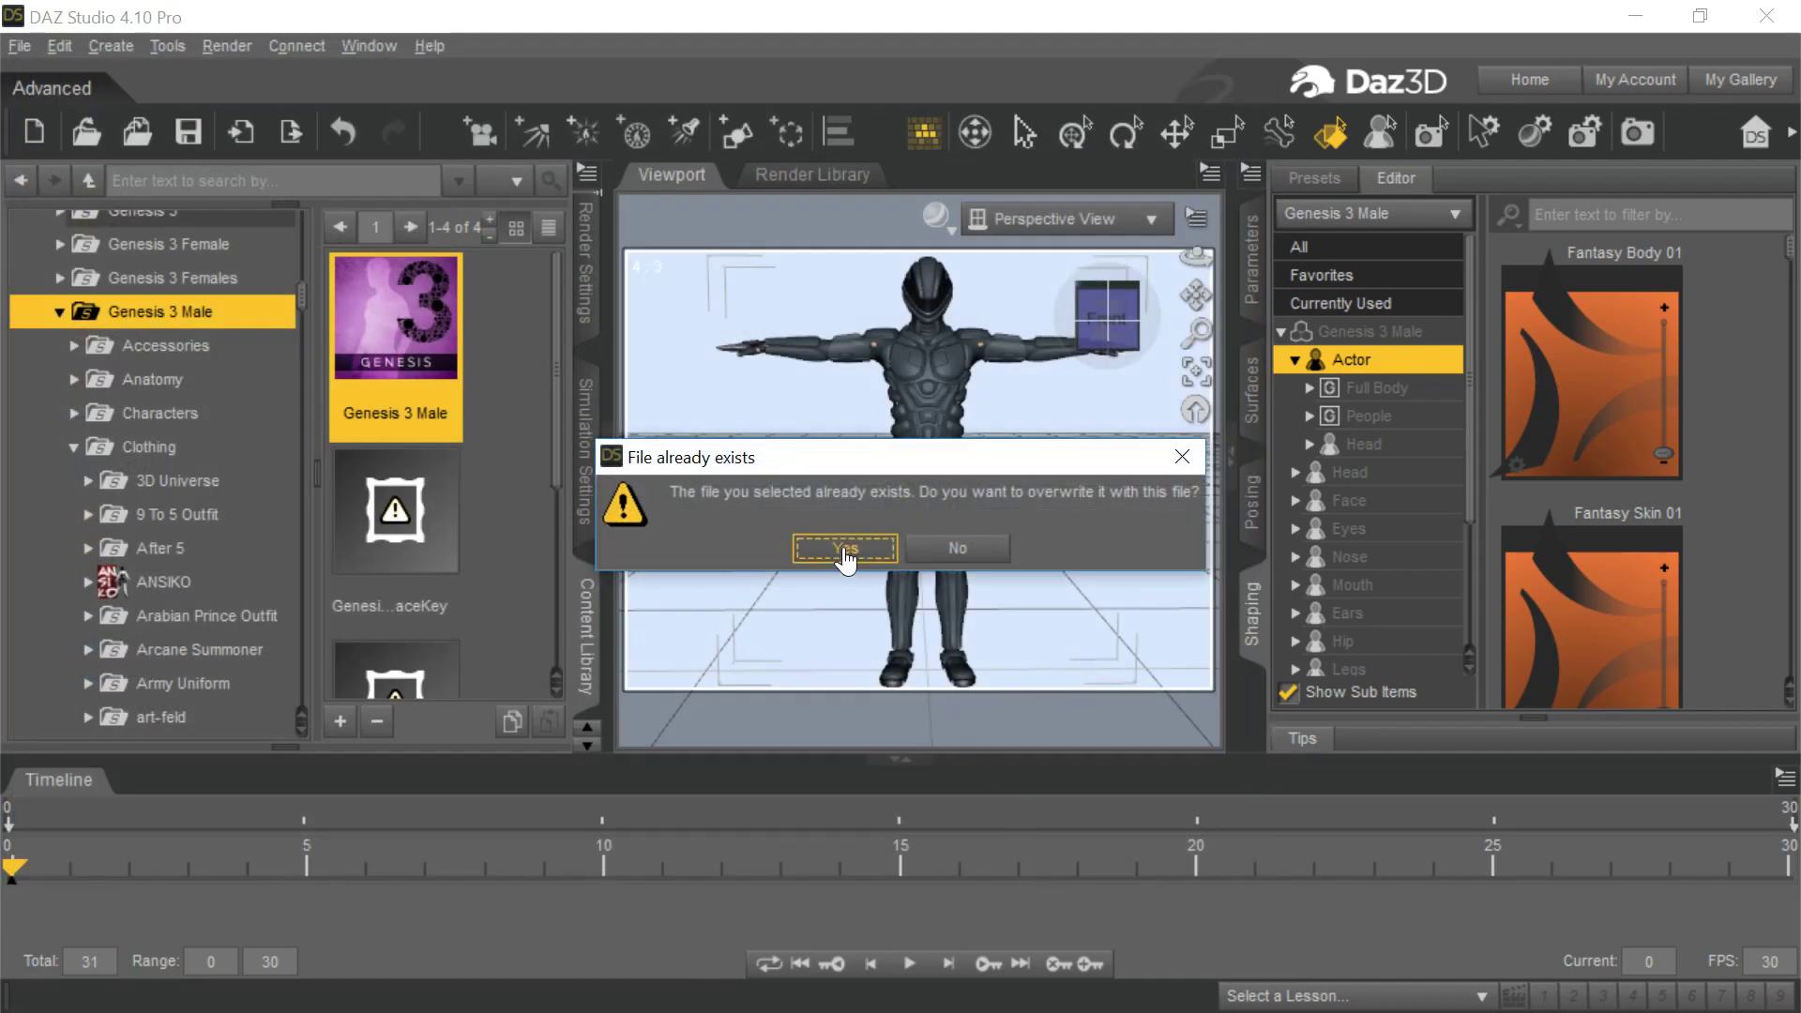
pyautogui.click(844, 548)
pyautogui.click(680, 908)
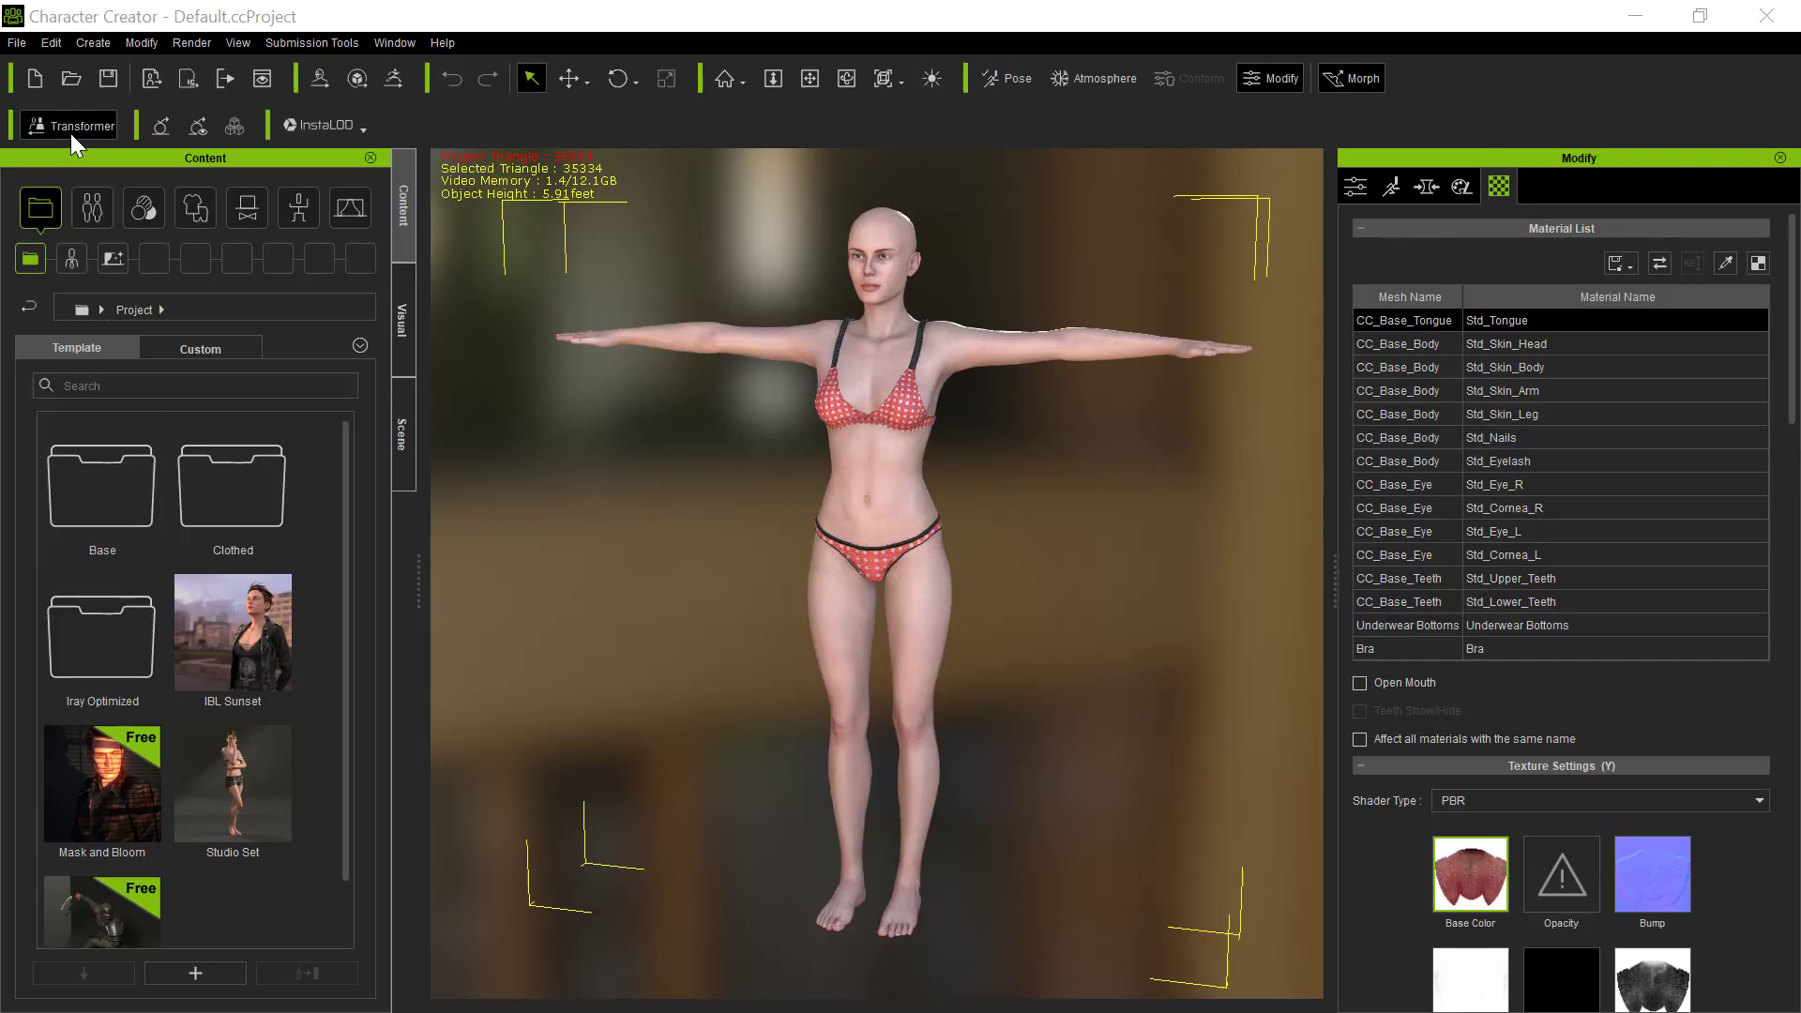
# Import AR.fbx with the first import option, accepting Helmet4_2787 and Suit_64005 as cloth.
pyautogui.click(71, 134)
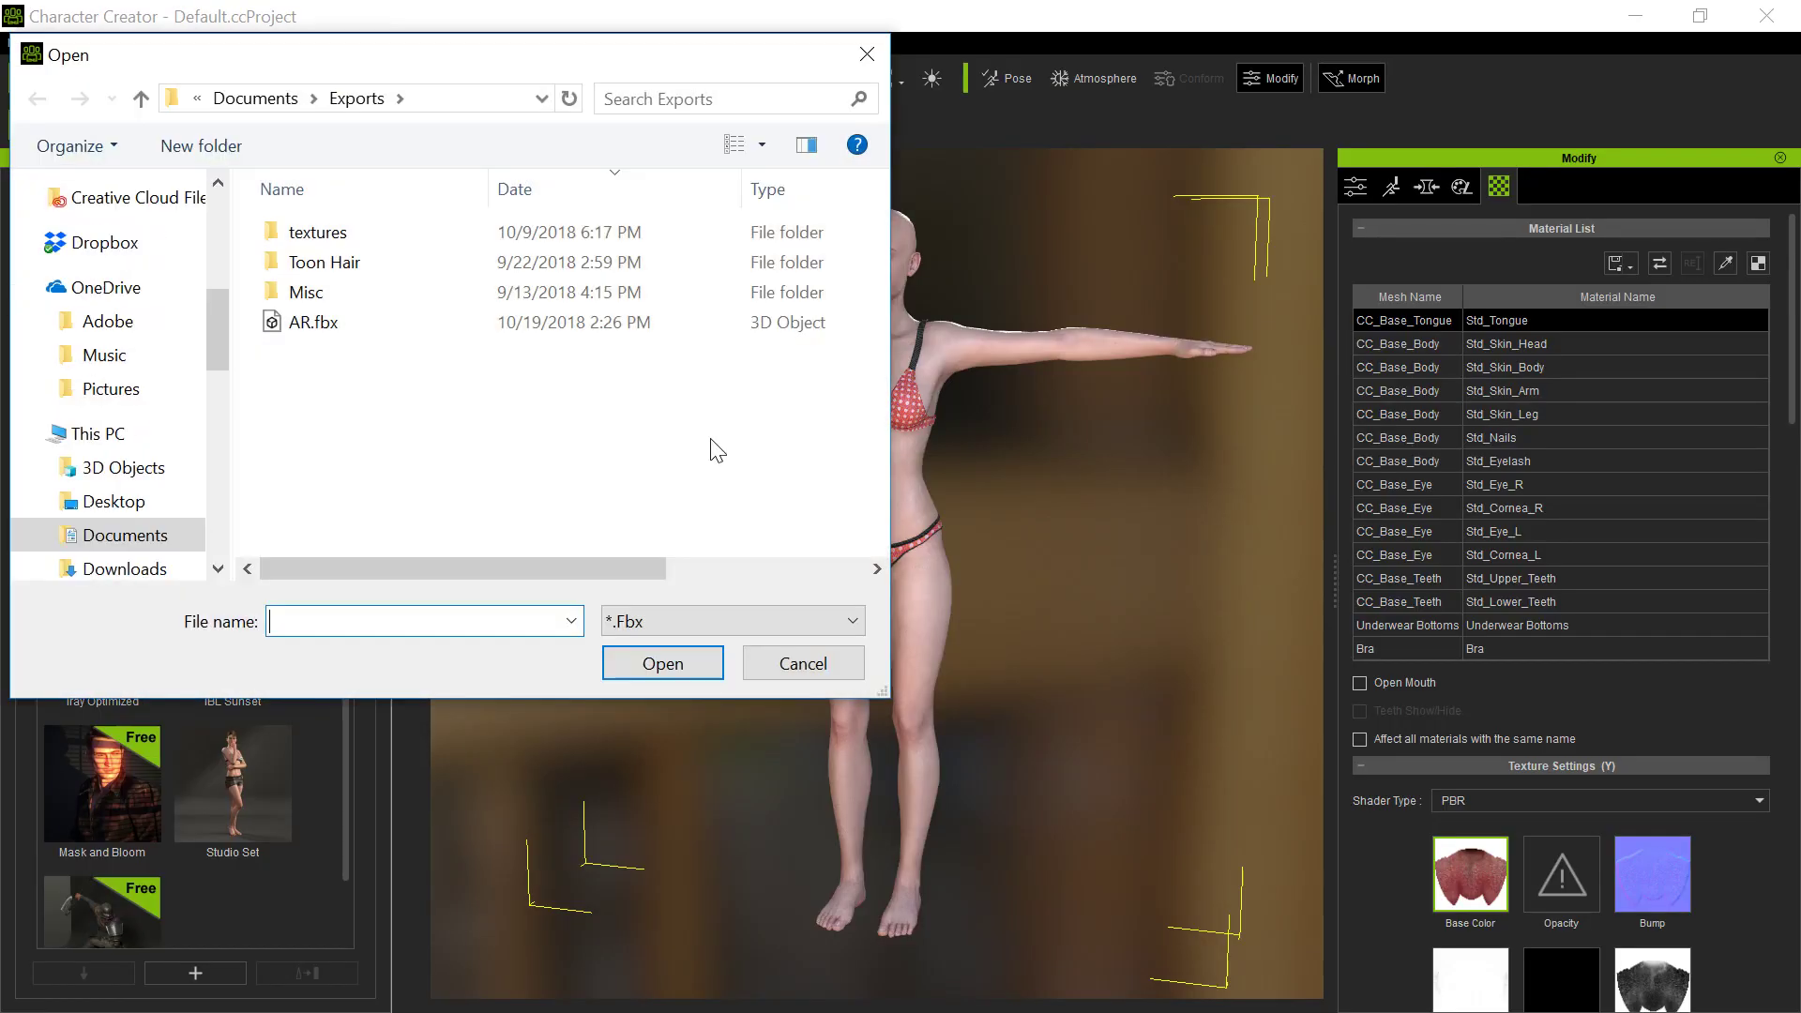
pyautogui.click(377, 341)
pyautogui.click(644, 658)
pyautogui.click(741, 579)
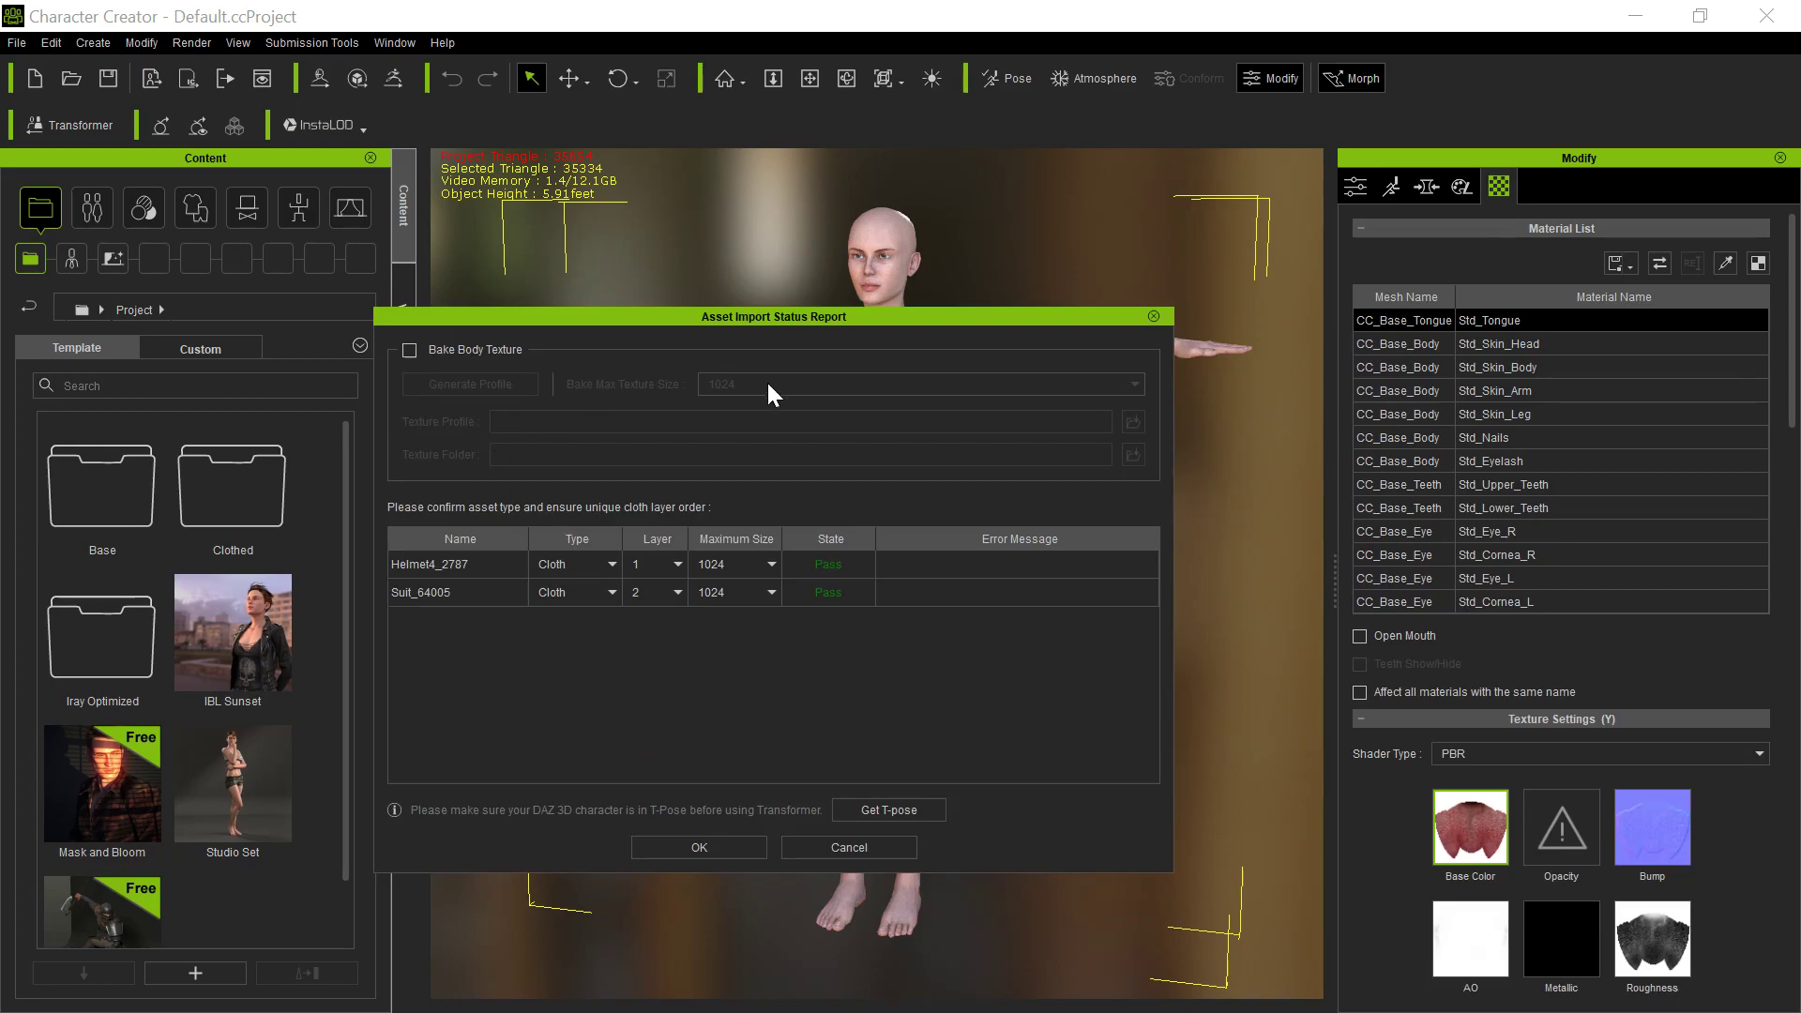
pyautogui.click(718, 850)
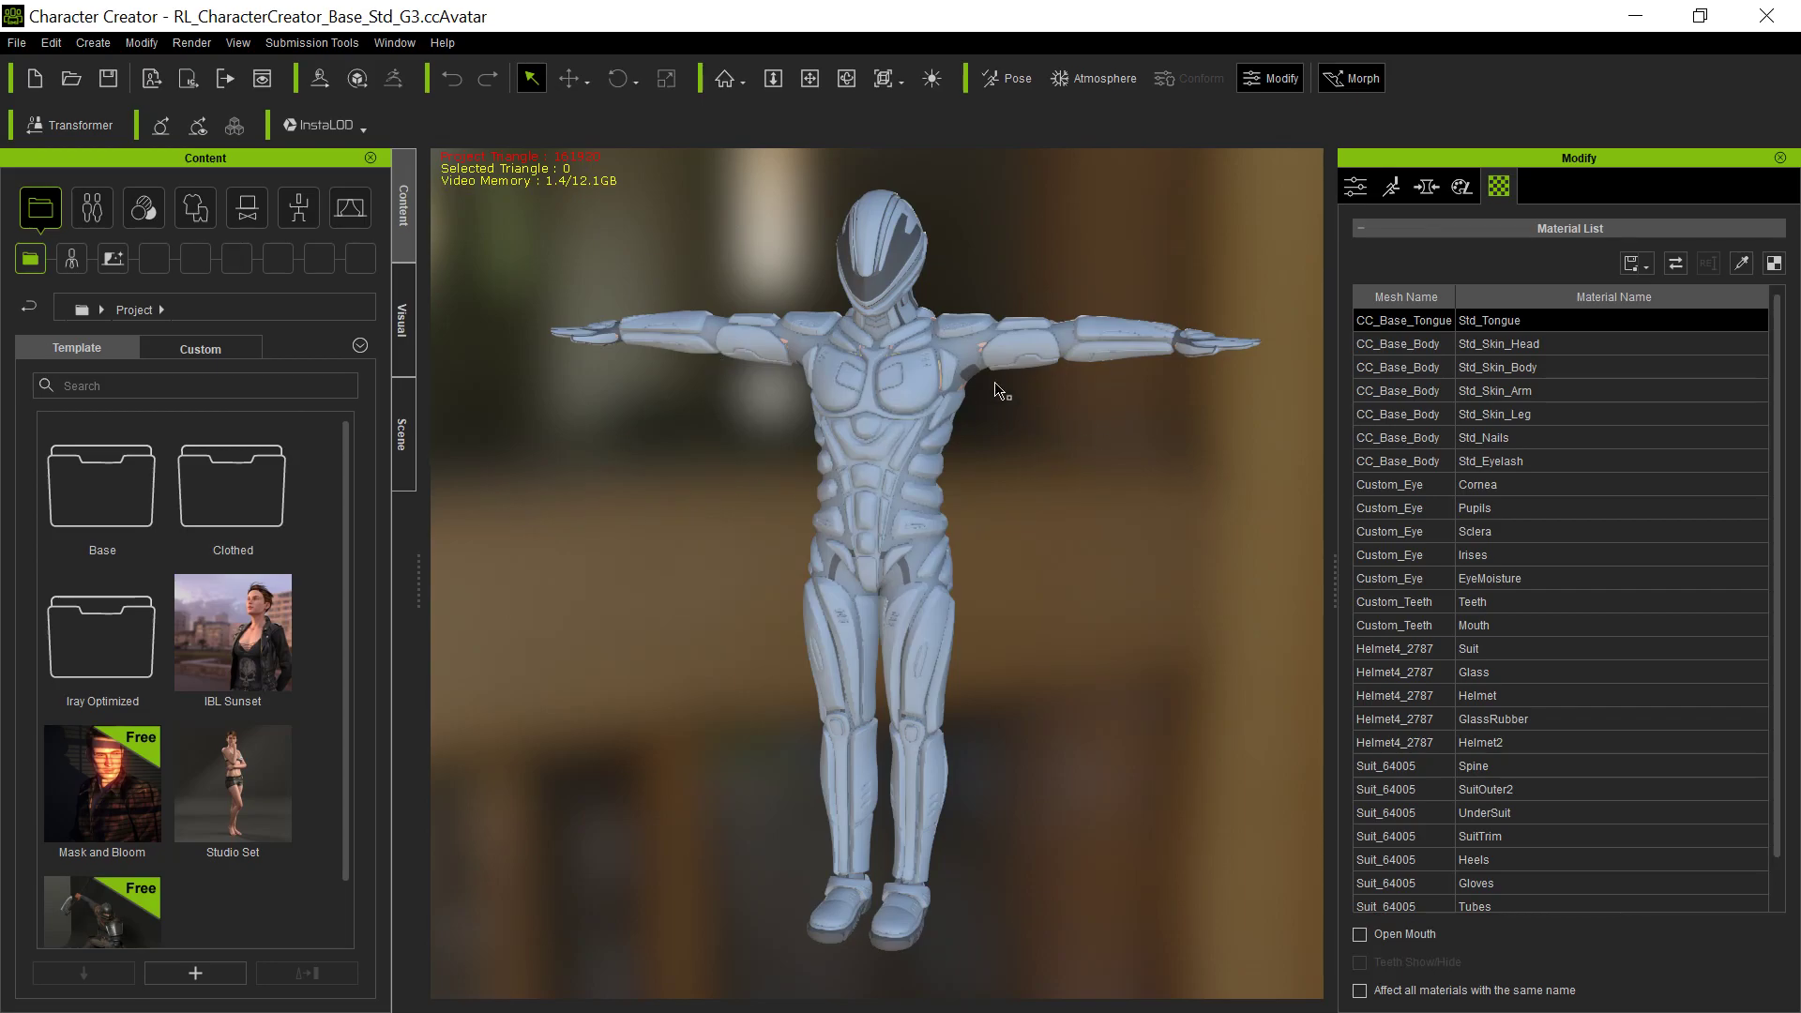
# Select CC_Base and marquee-select its body faces in Edit Mesh face mode.
pyautogui.click(1357, 188)
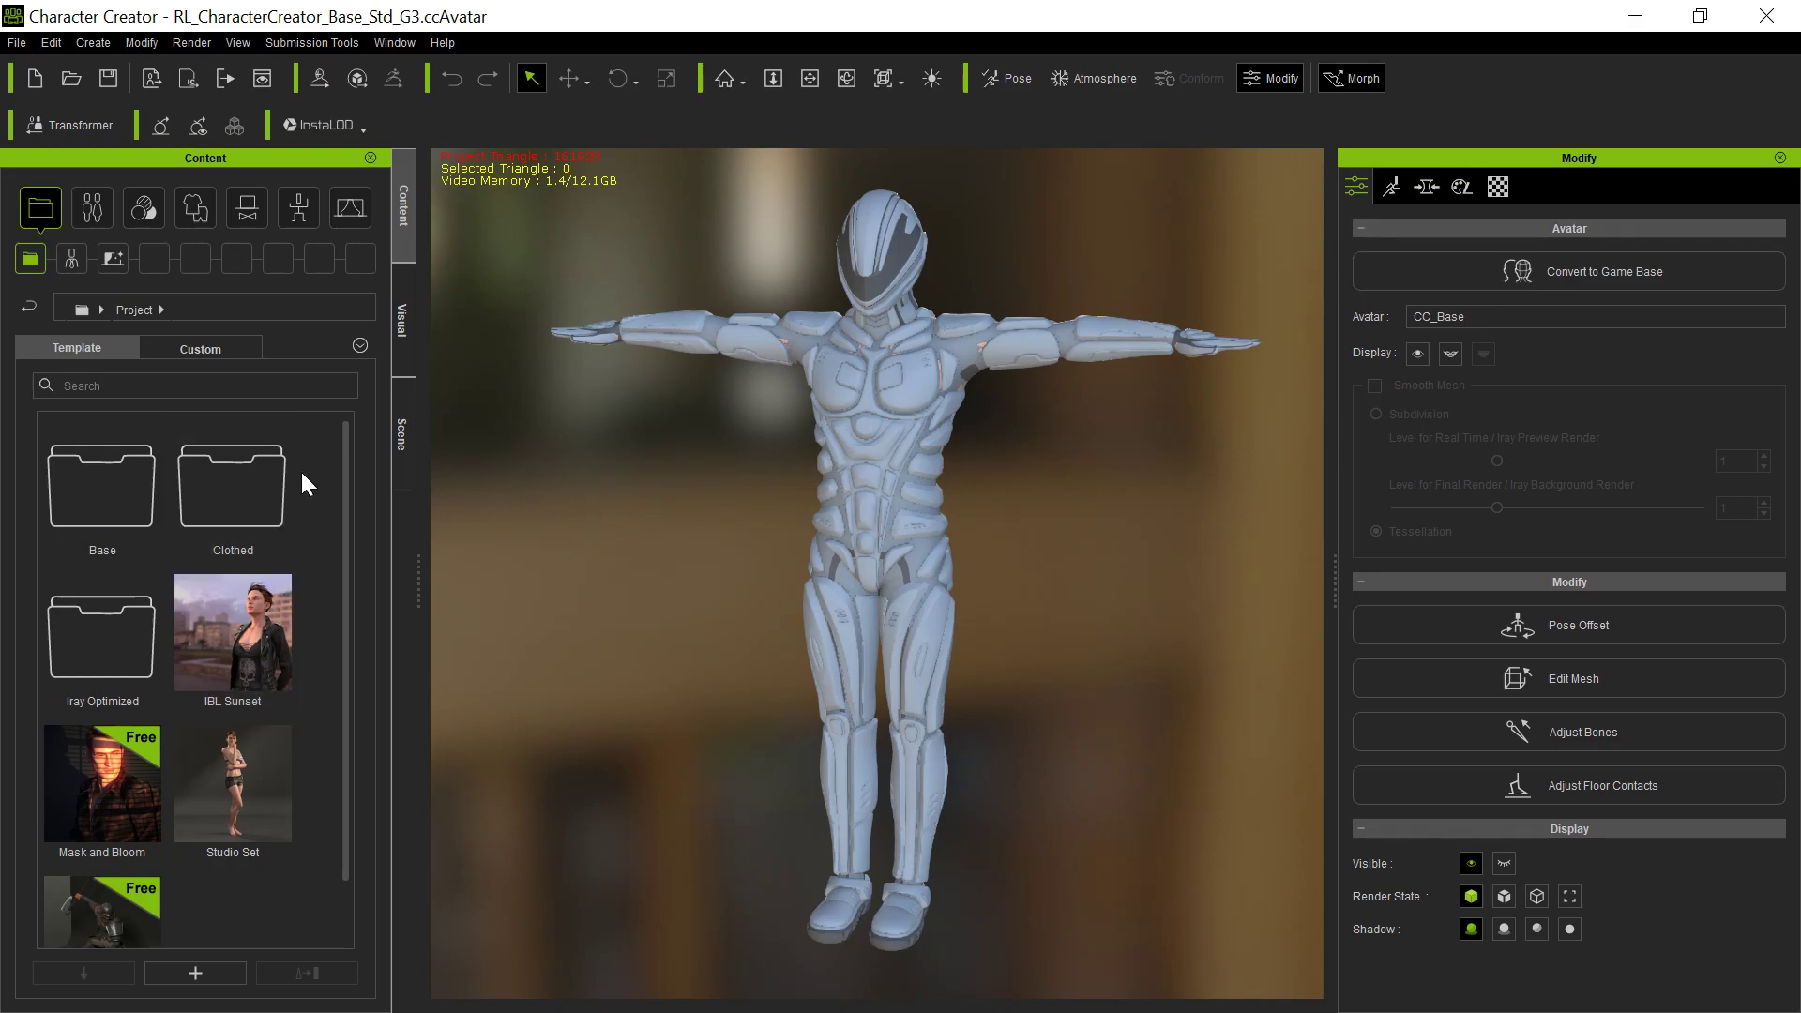
pyautogui.click(402, 400)
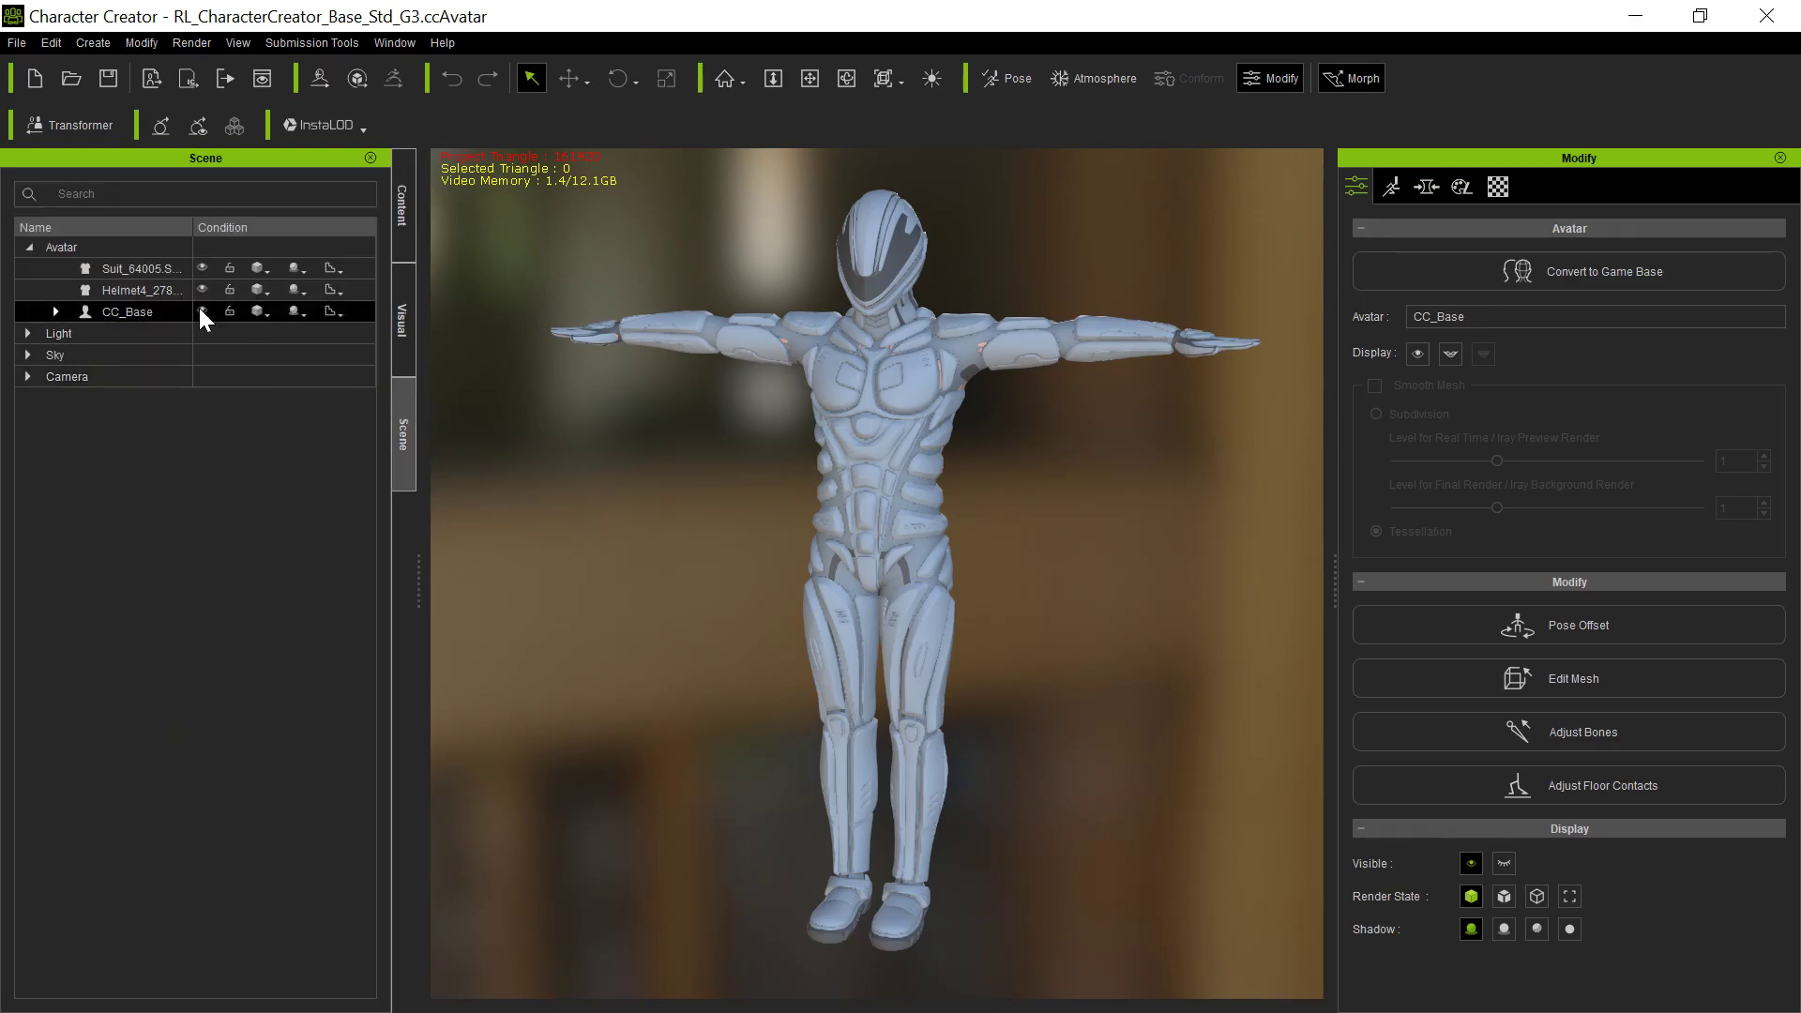
pyautogui.click(142, 314)
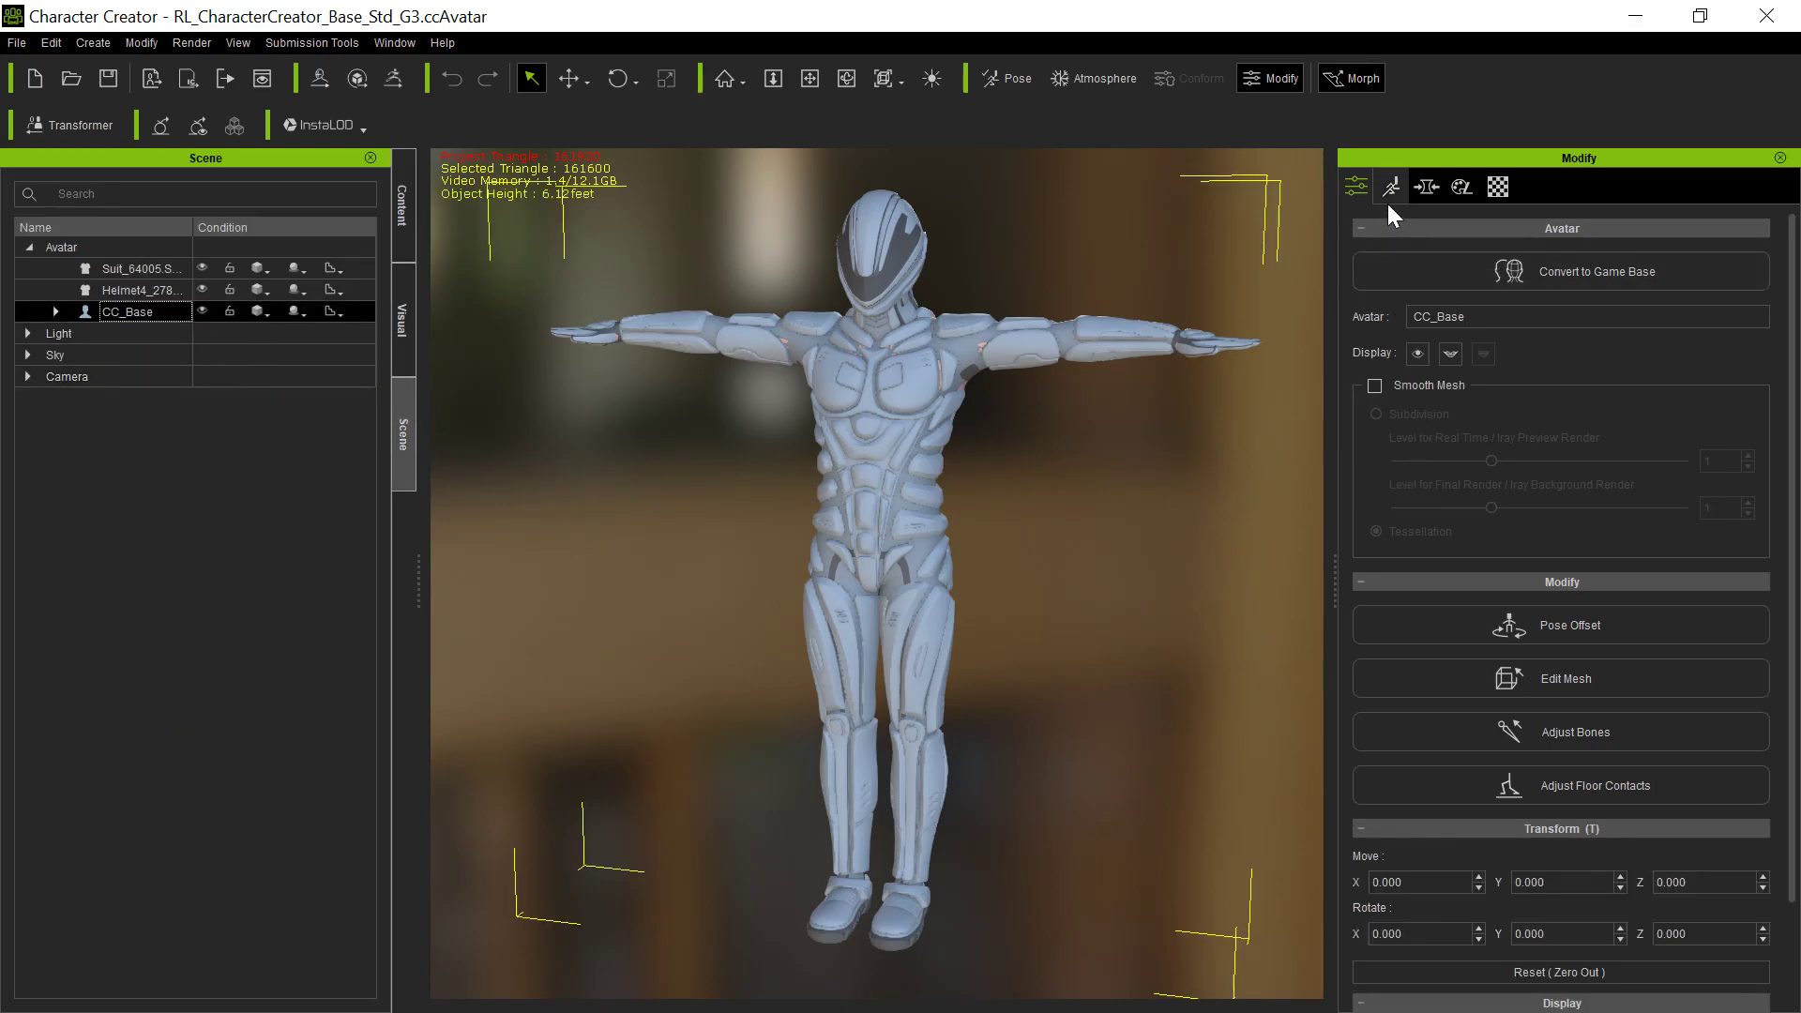
pyautogui.click(1460, 676)
pyautogui.click(1487, 287)
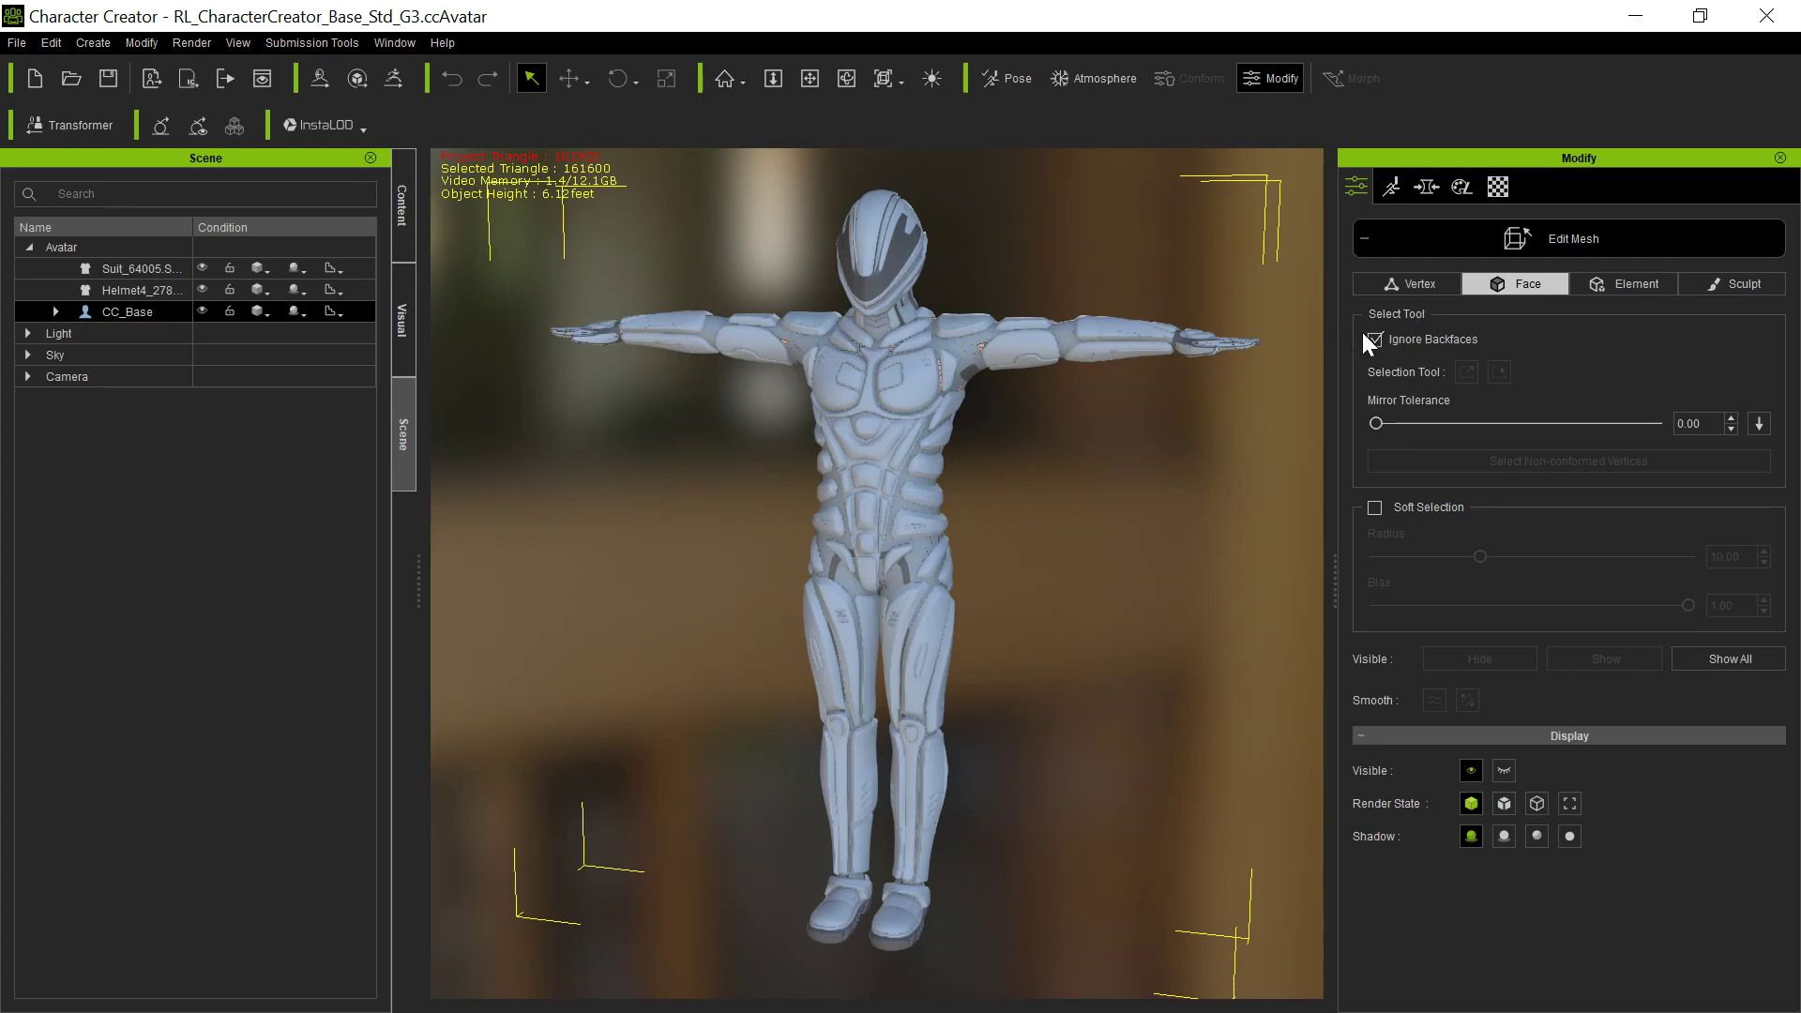
pyautogui.moveTo(524, 295); pyautogui.dragTo(1278, 988)
pyautogui.press('x')
pyautogui.moveTo(997, 587); pyautogui.dragTo(1110, 518)
pyautogui.press('q')
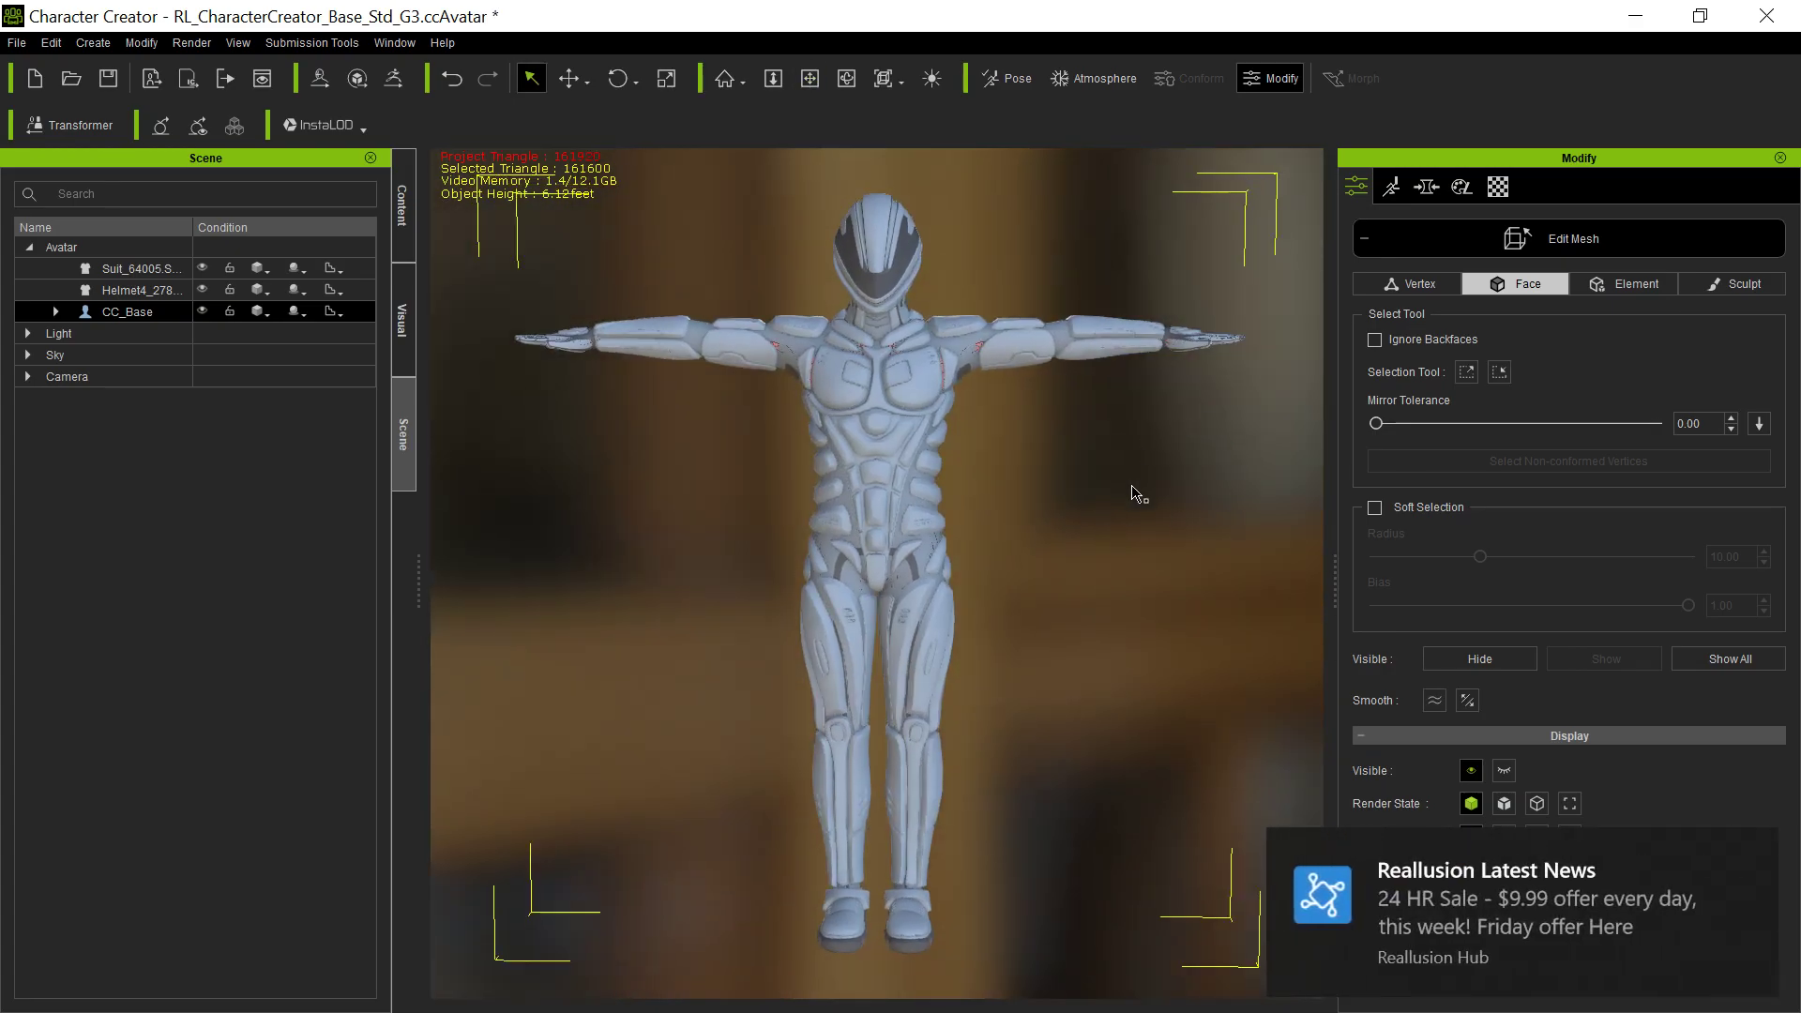
pyautogui.moveTo(490, 315); pyautogui.dragTo(1294, 928)
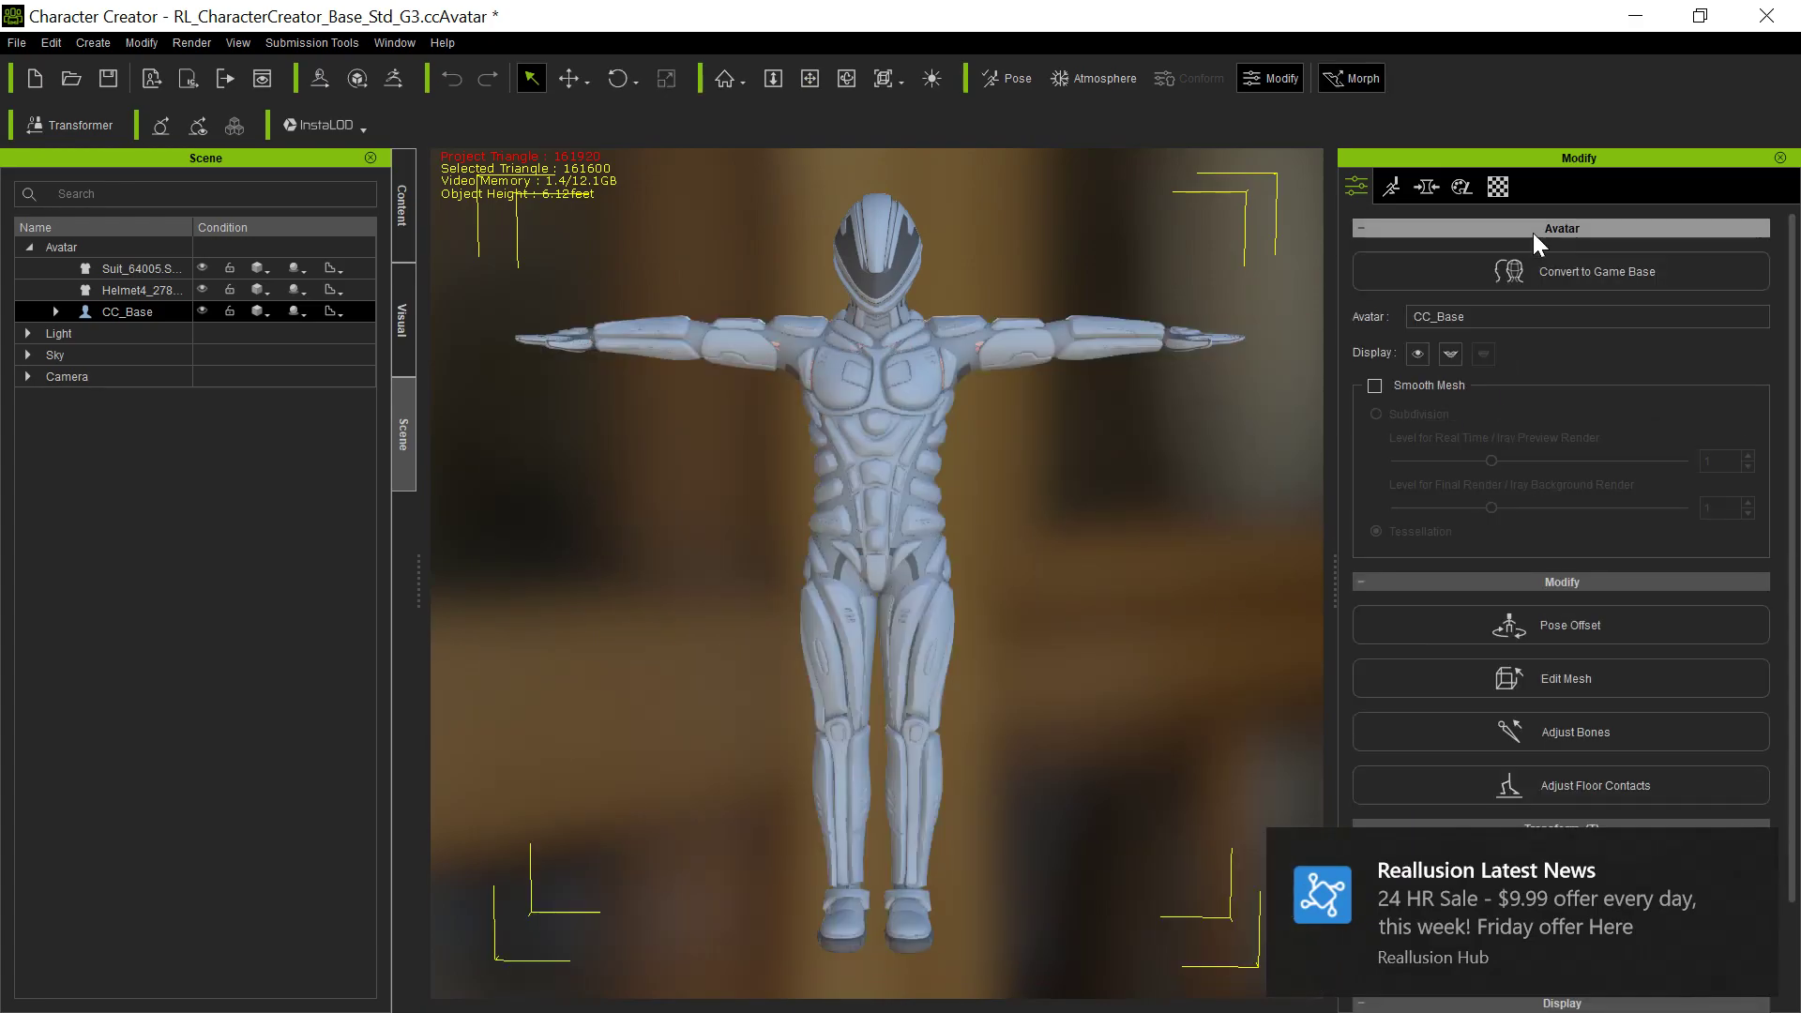
# Reselect the body faces over the torso, hide them, and exit Edit Mesh.
pyautogui.click(1600, 677)
pyautogui.click(1748, 855)
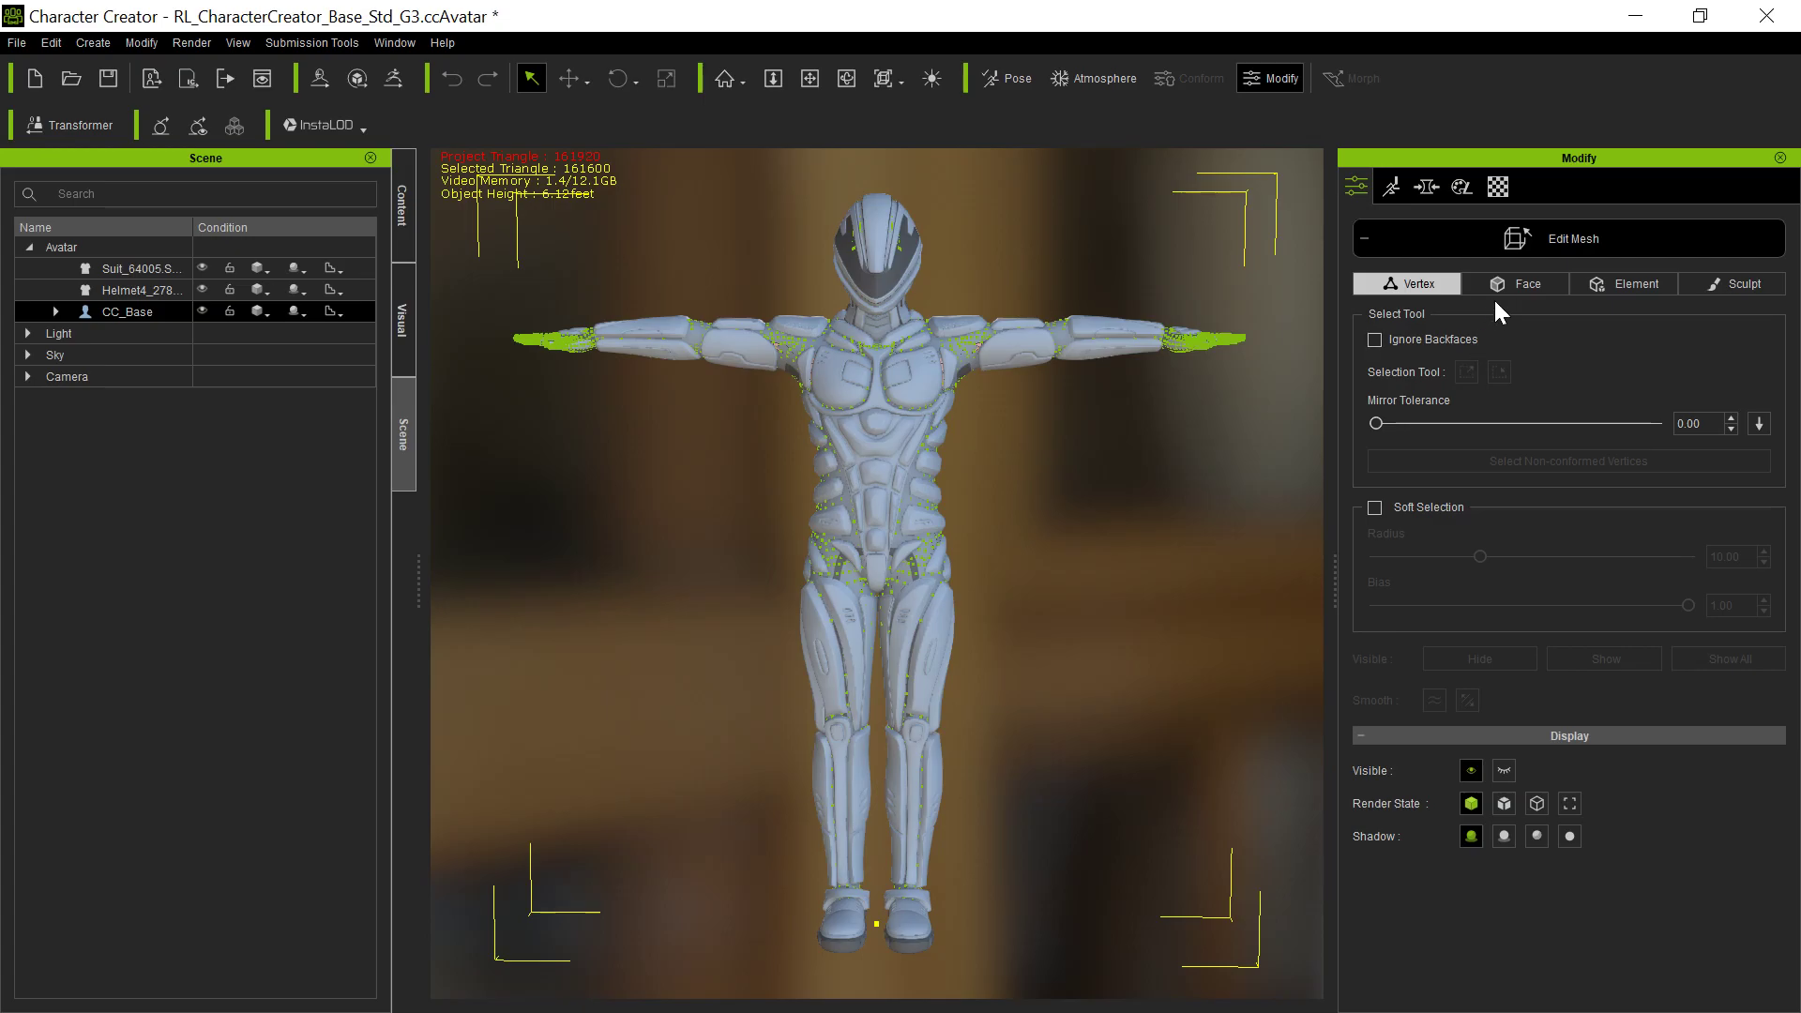
pyautogui.click(1517, 283)
pyautogui.moveTo(494, 305); pyautogui.dragTo(1442, 915)
pyautogui.click(1480, 659)
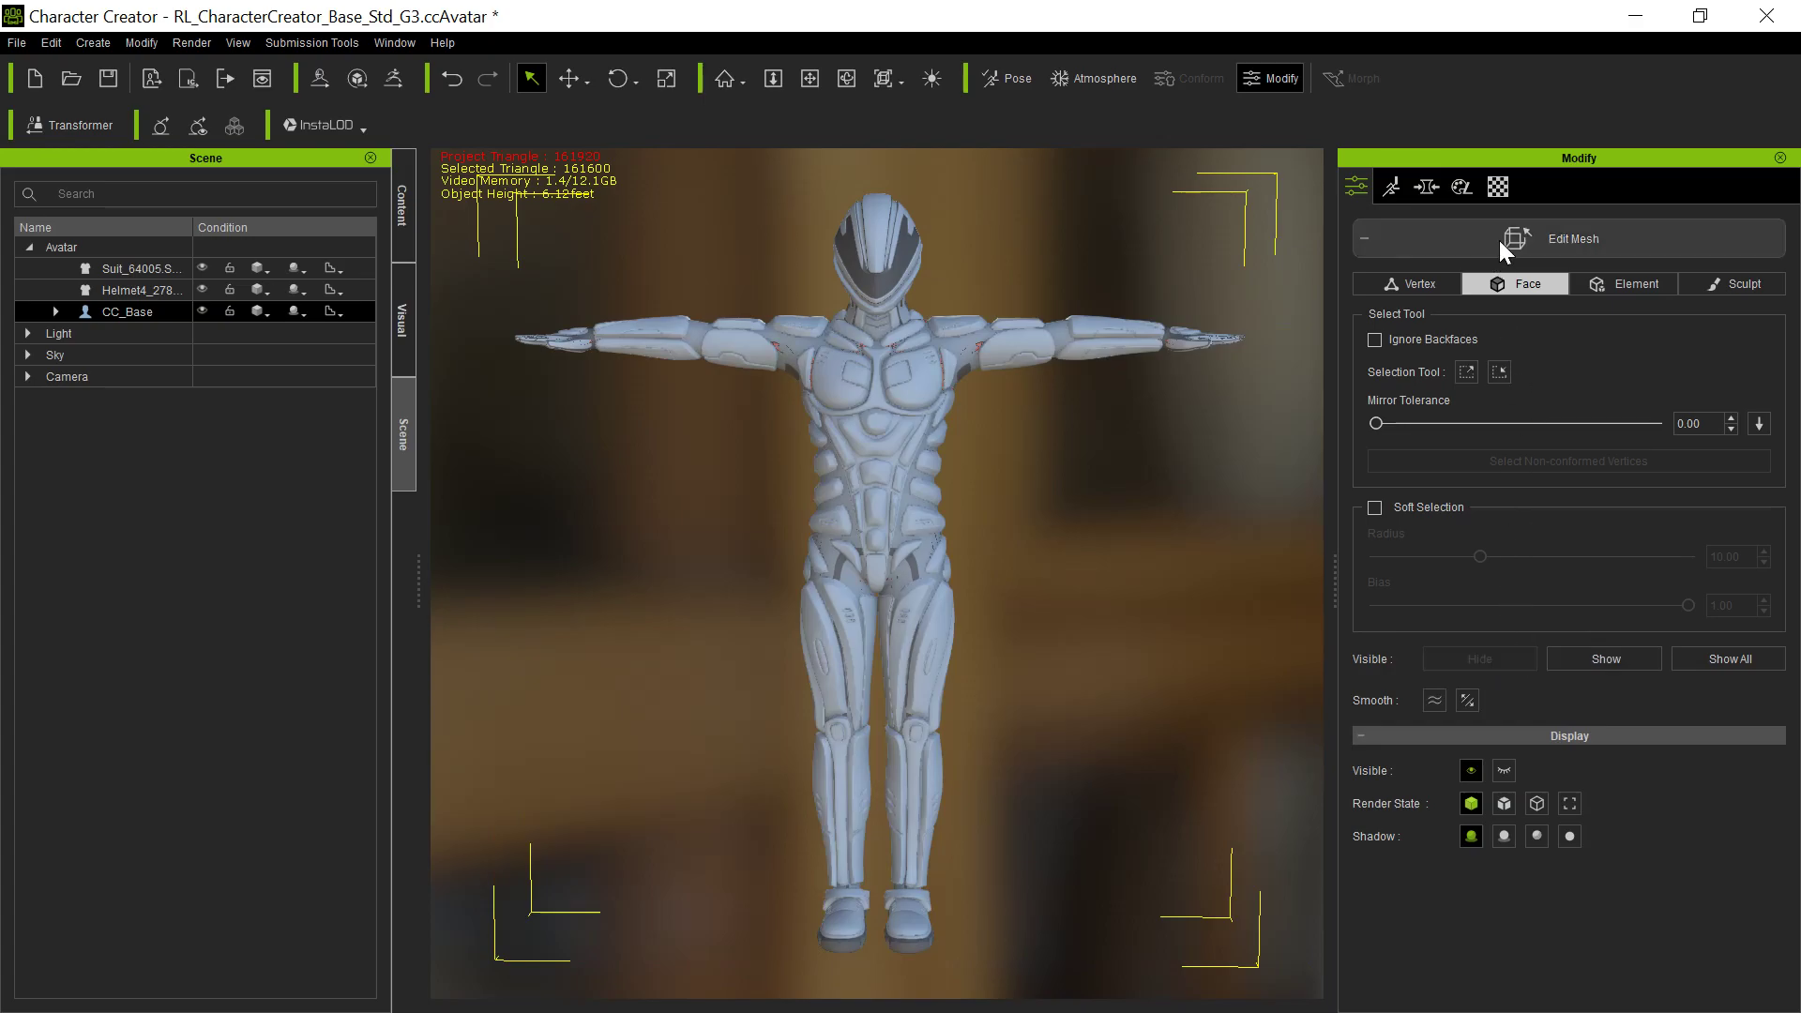
pyautogui.click(1501, 248)
pyautogui.moveTo(1116, 500); pyautogui.dragTo(1154, 500, button='right')
# Apply the Against_Wall_01 pose from the 2_Male Pose templates and orbit to inspect it.
pyautogui.click(1015, 84)
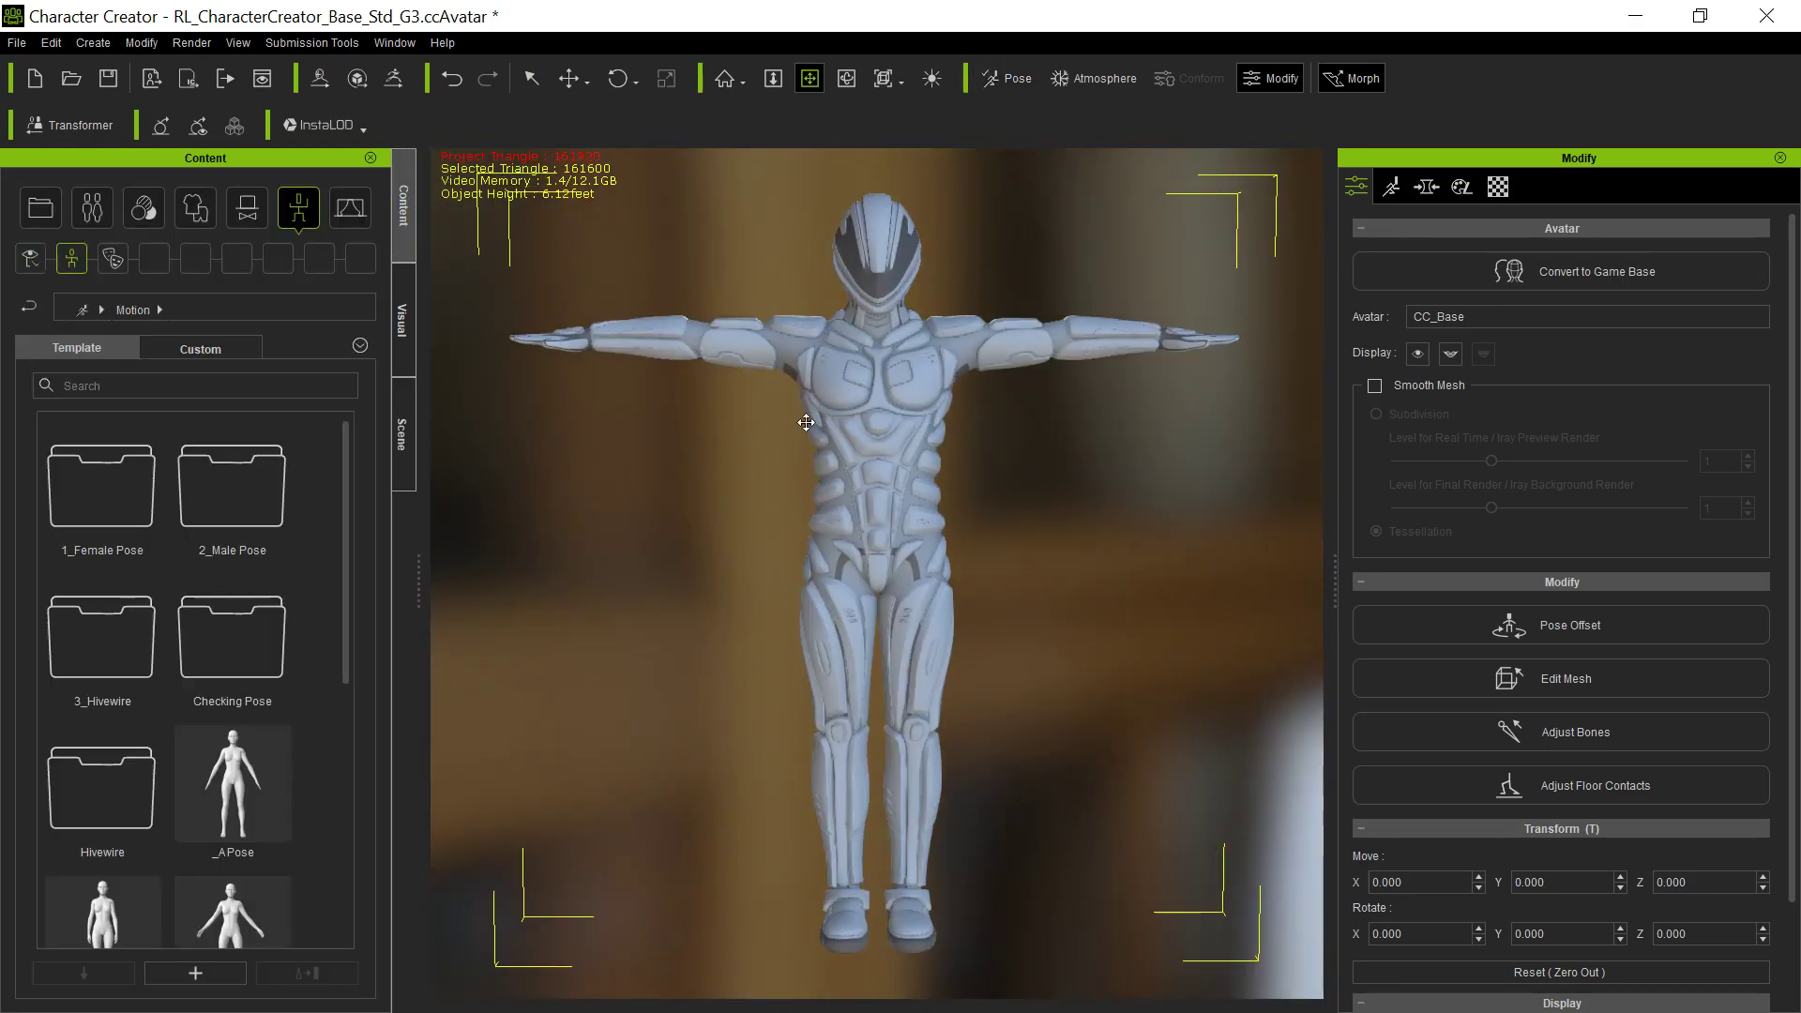
pyautogui.doubleClick(216, 508)
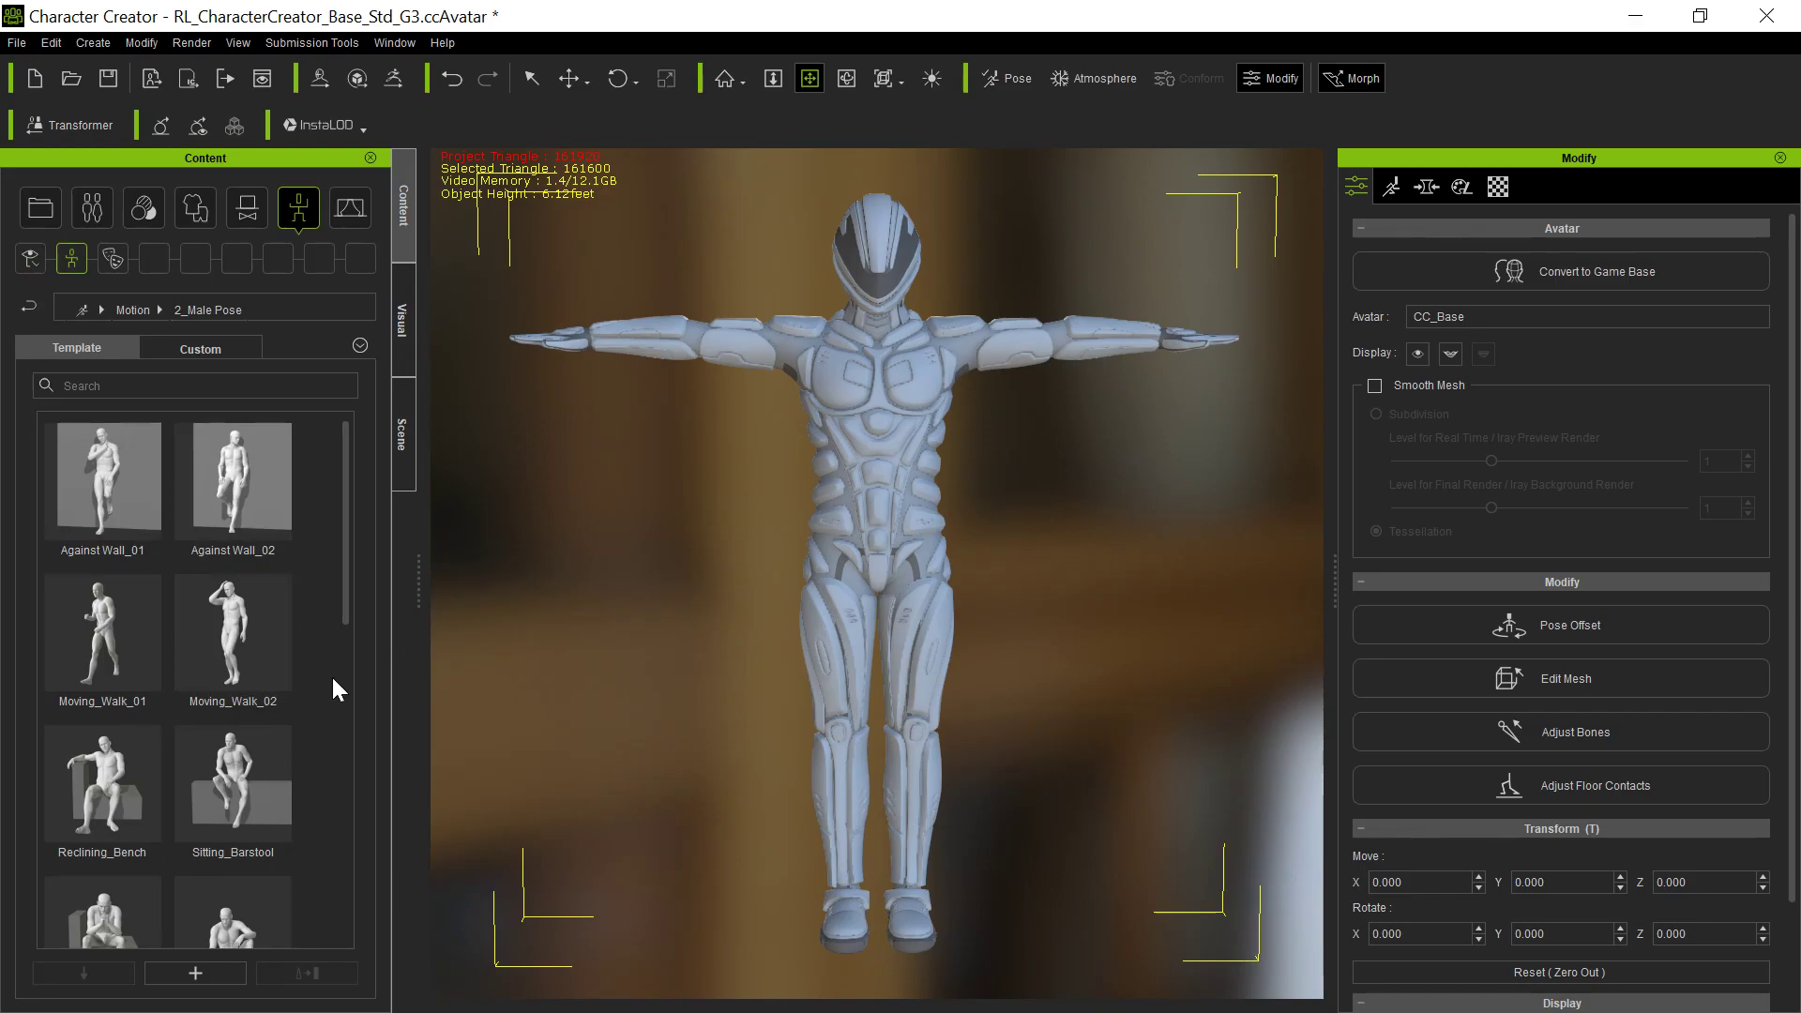
pyautogui.doubleClick(116, 476)
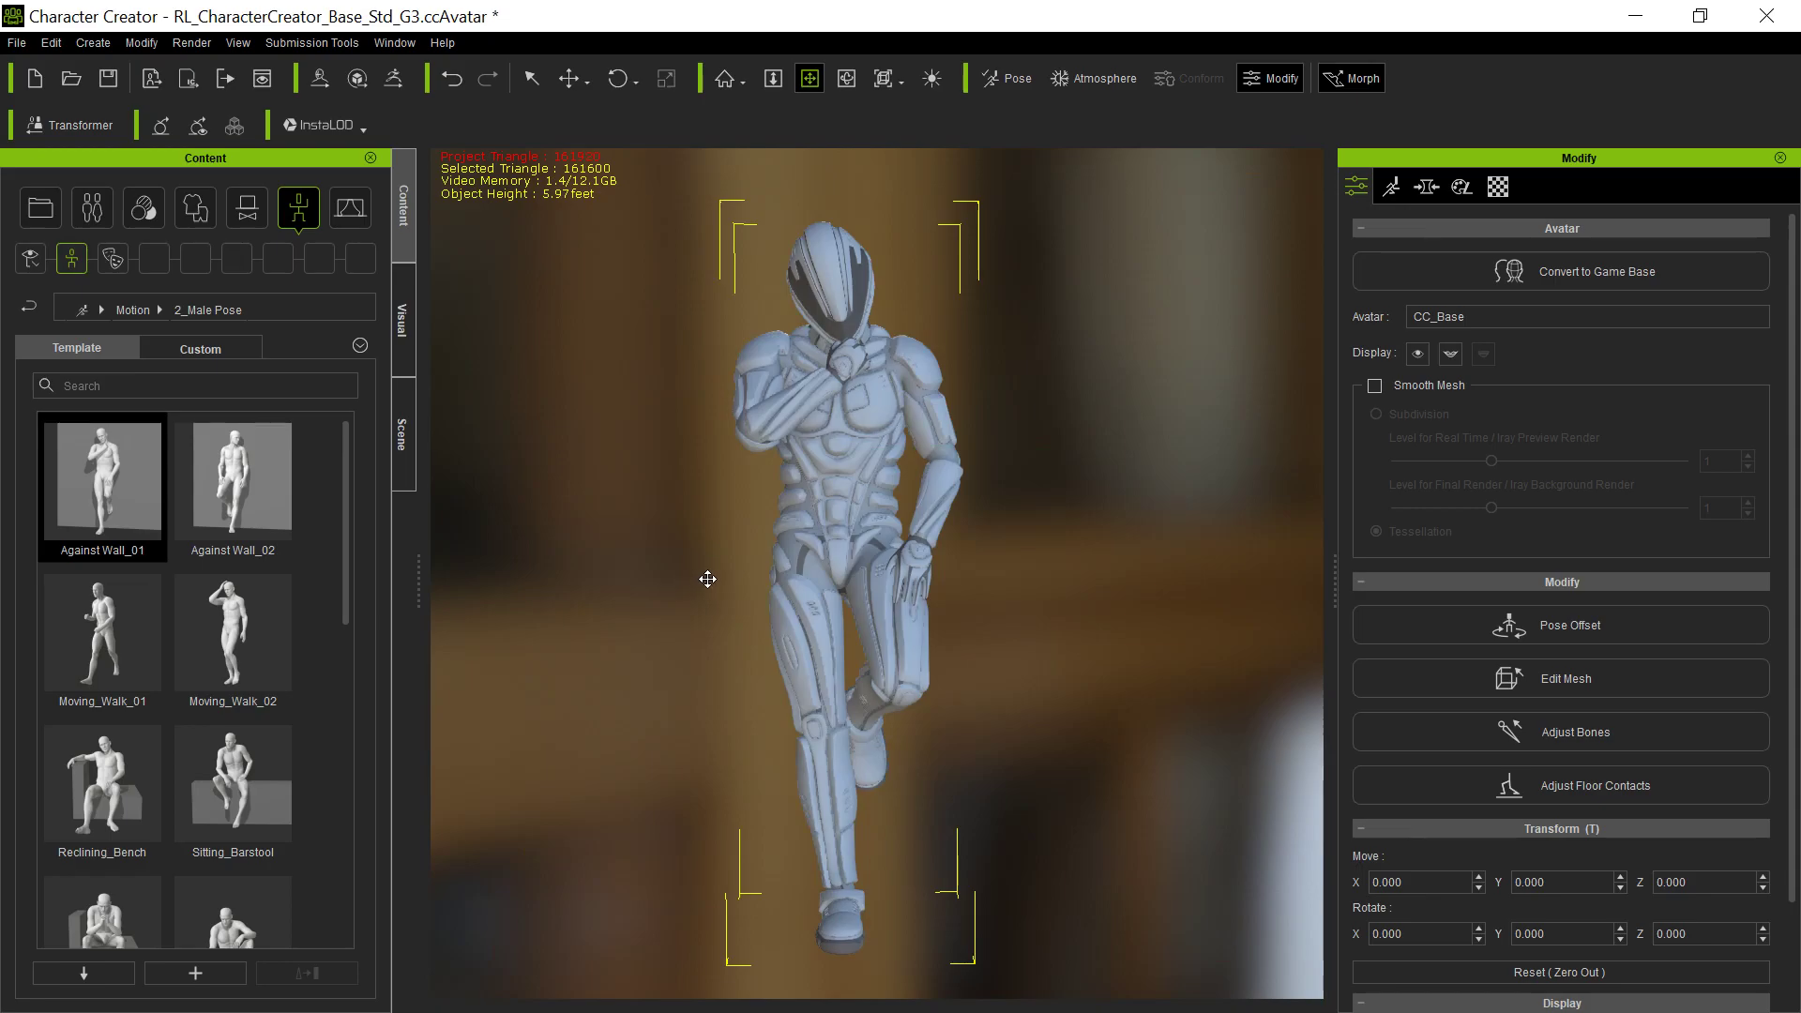
pyautogui.moveTo(707, 579); pyautogui.dragTo(536, 635, button='right')
pyautogui.moveTo(1157, 507); pyautogui.dragTo(1025, 565, button='right')
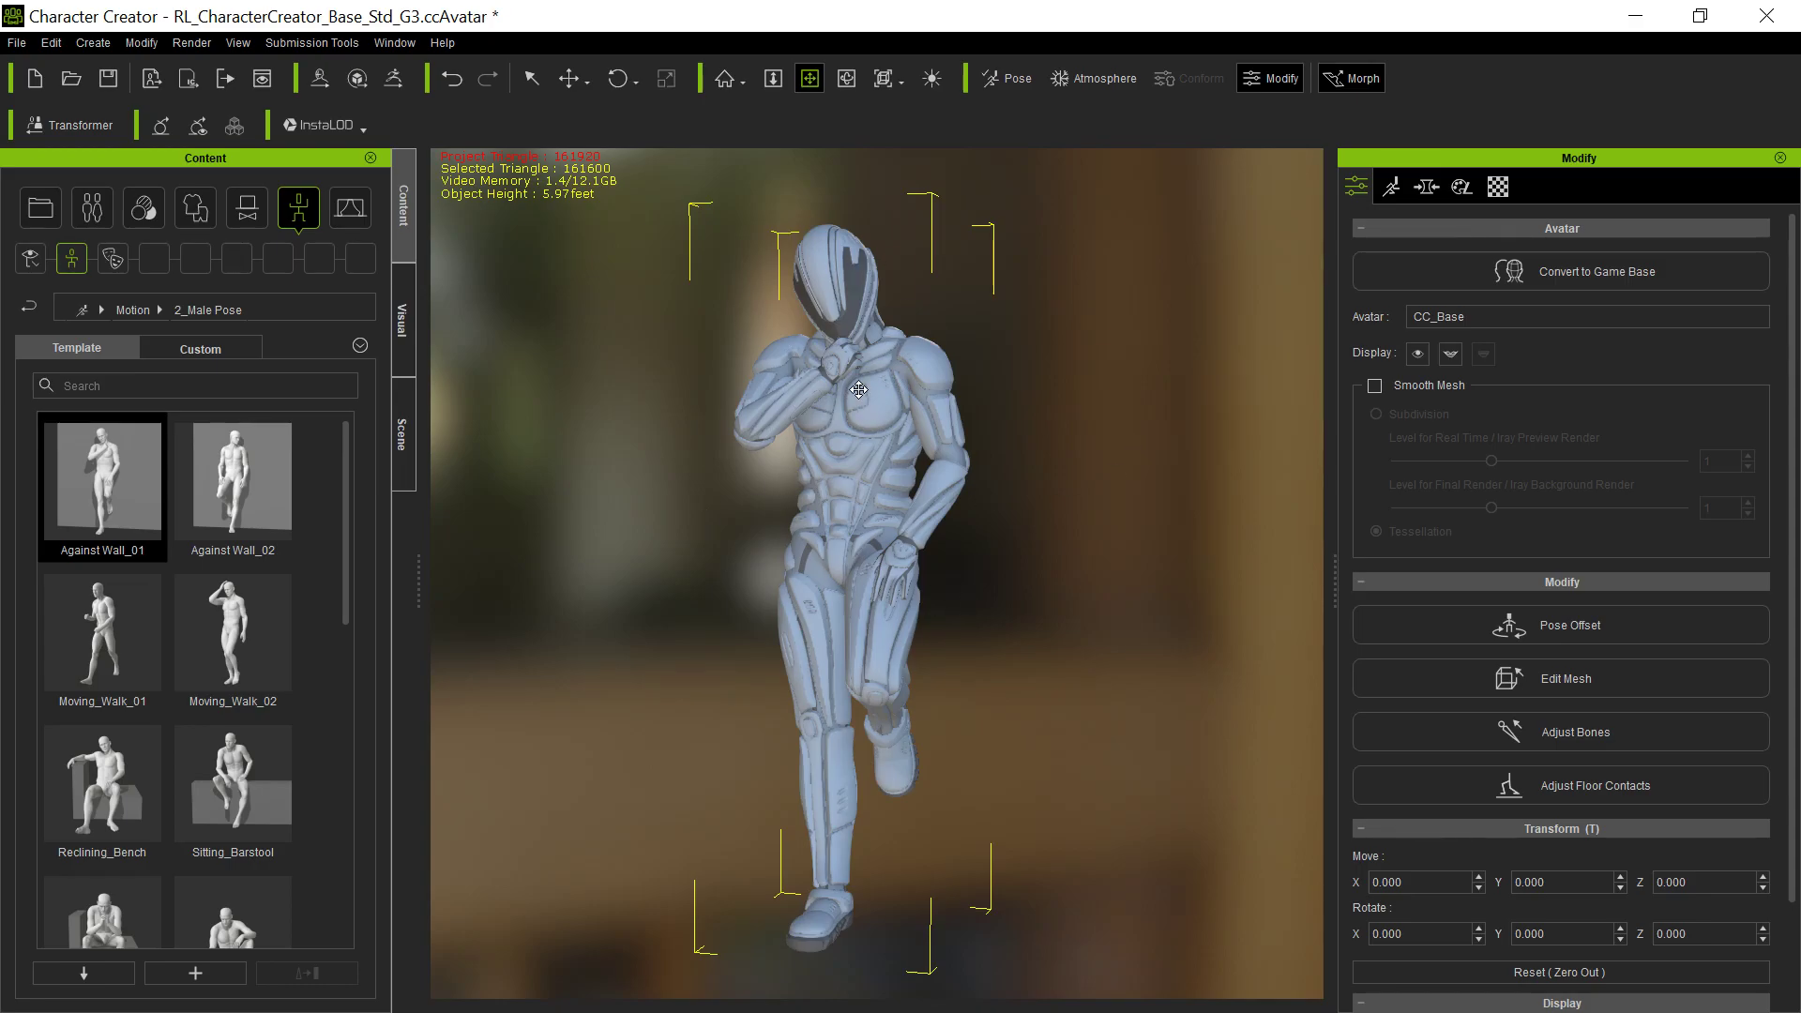
pyautogui.scroll(2, 971, 544)
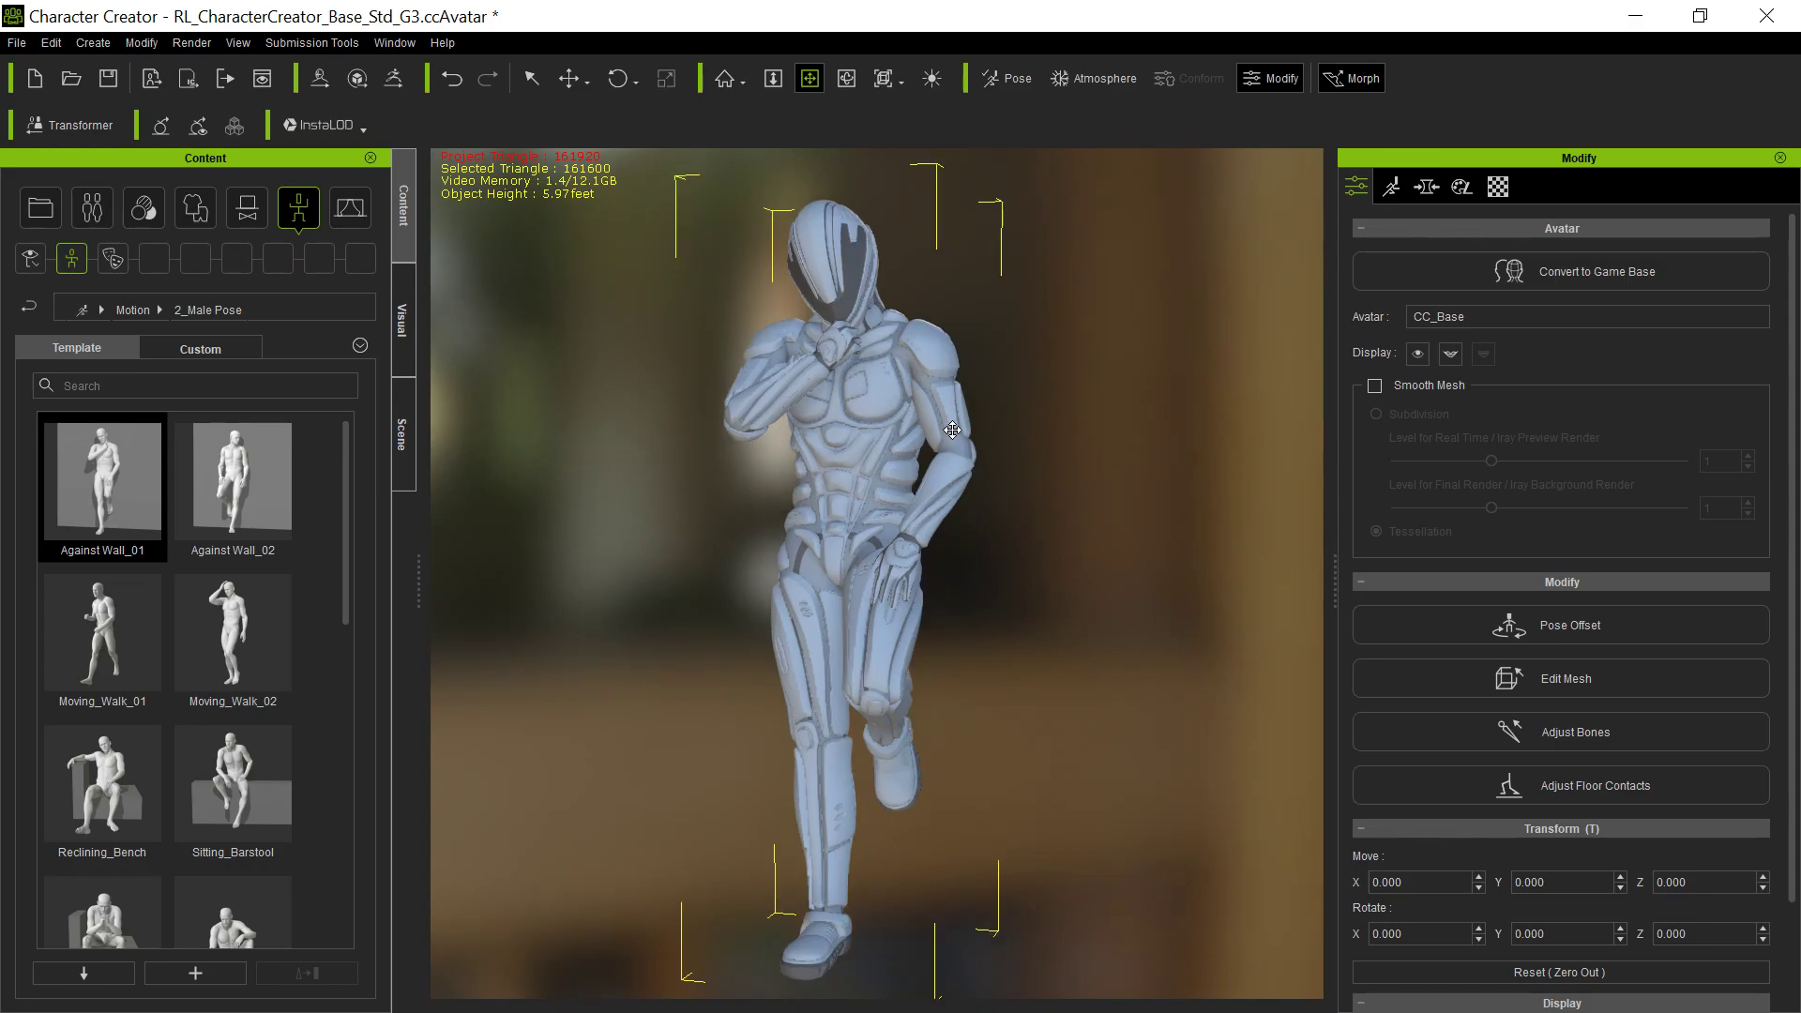
# Brighten SuitOuter2's Metallic map to light grey and darken its Roughness map to -23.
pyautogui.press('q')
pyautogui.click(876, 411)
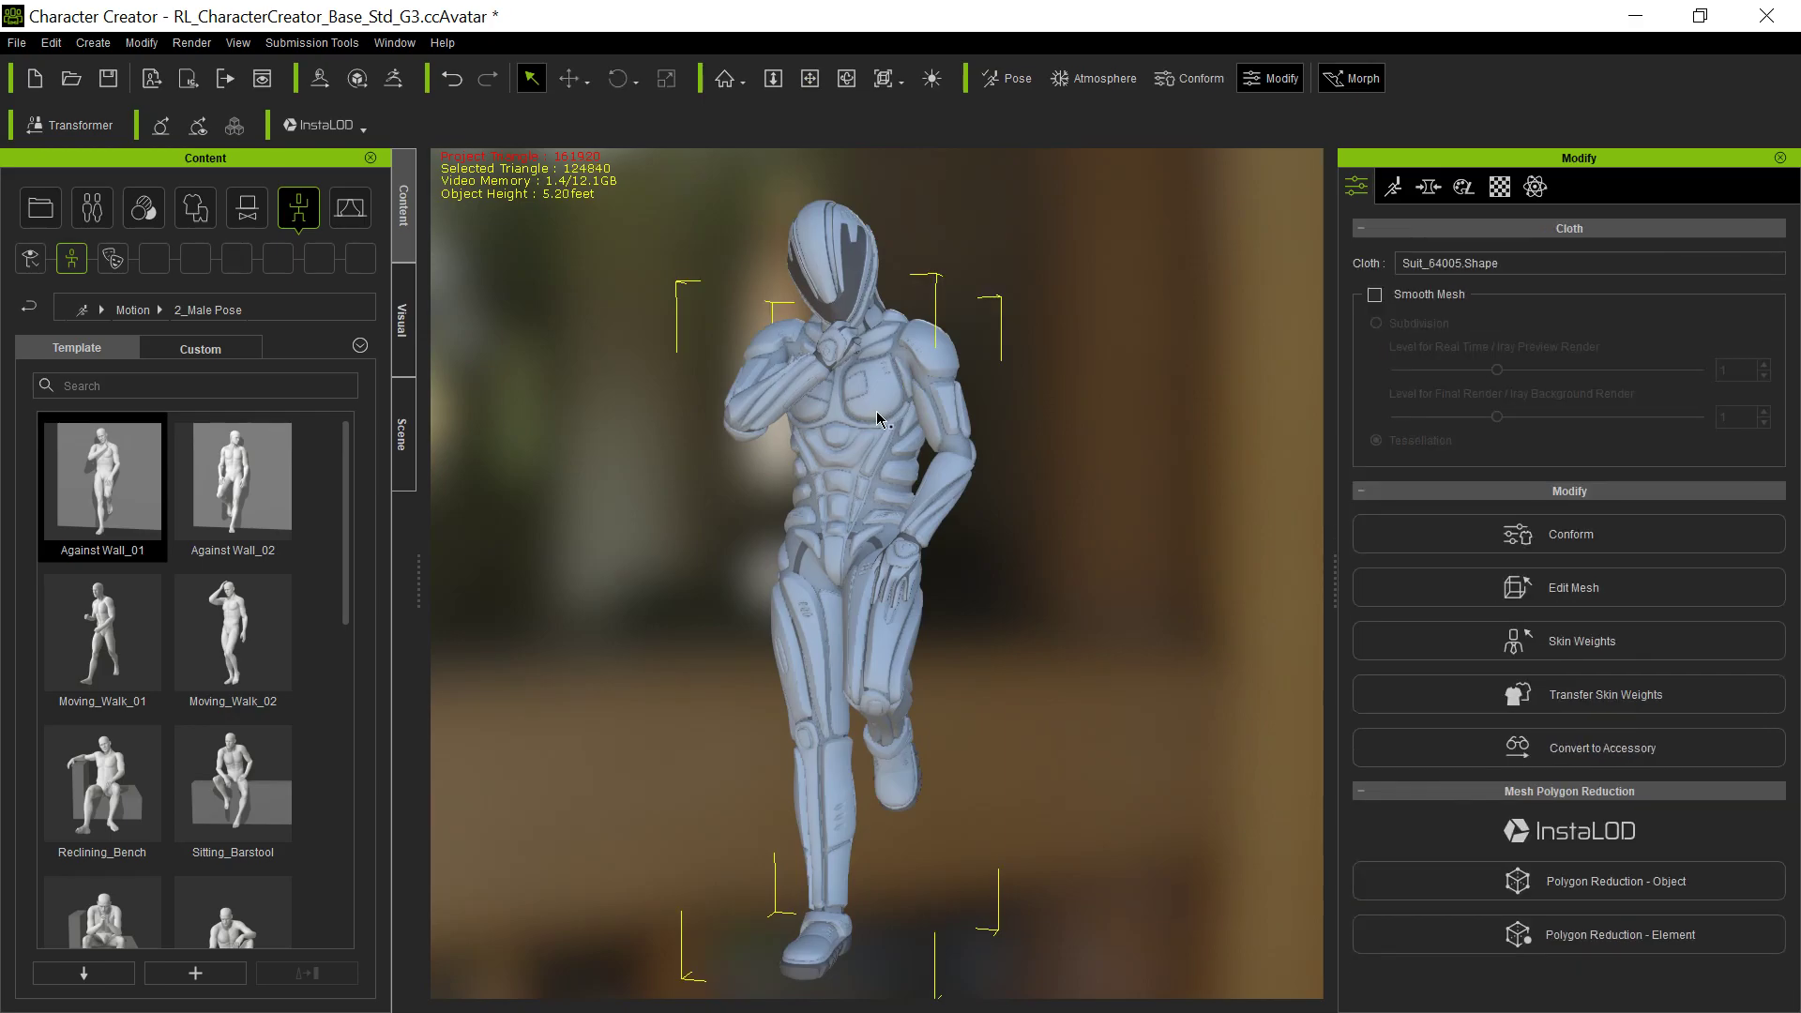
pyautogui.click(1500, 186)
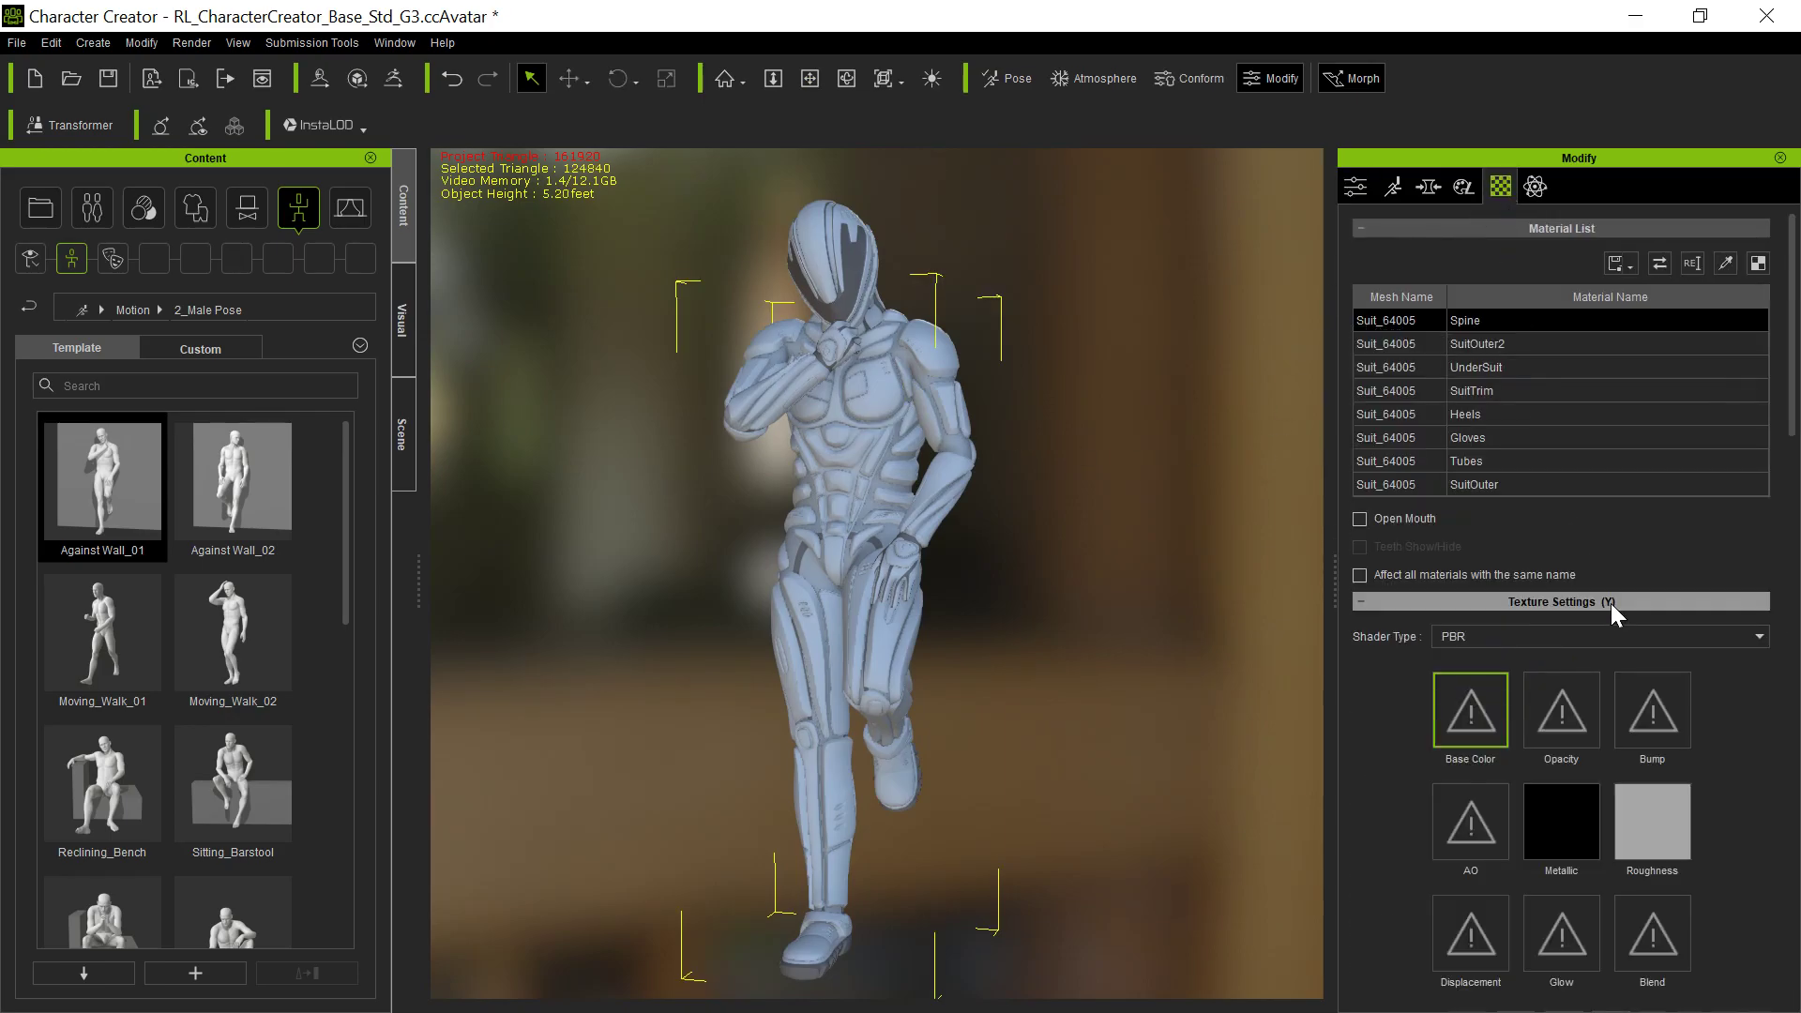
pyautogui.click(1411, 344)
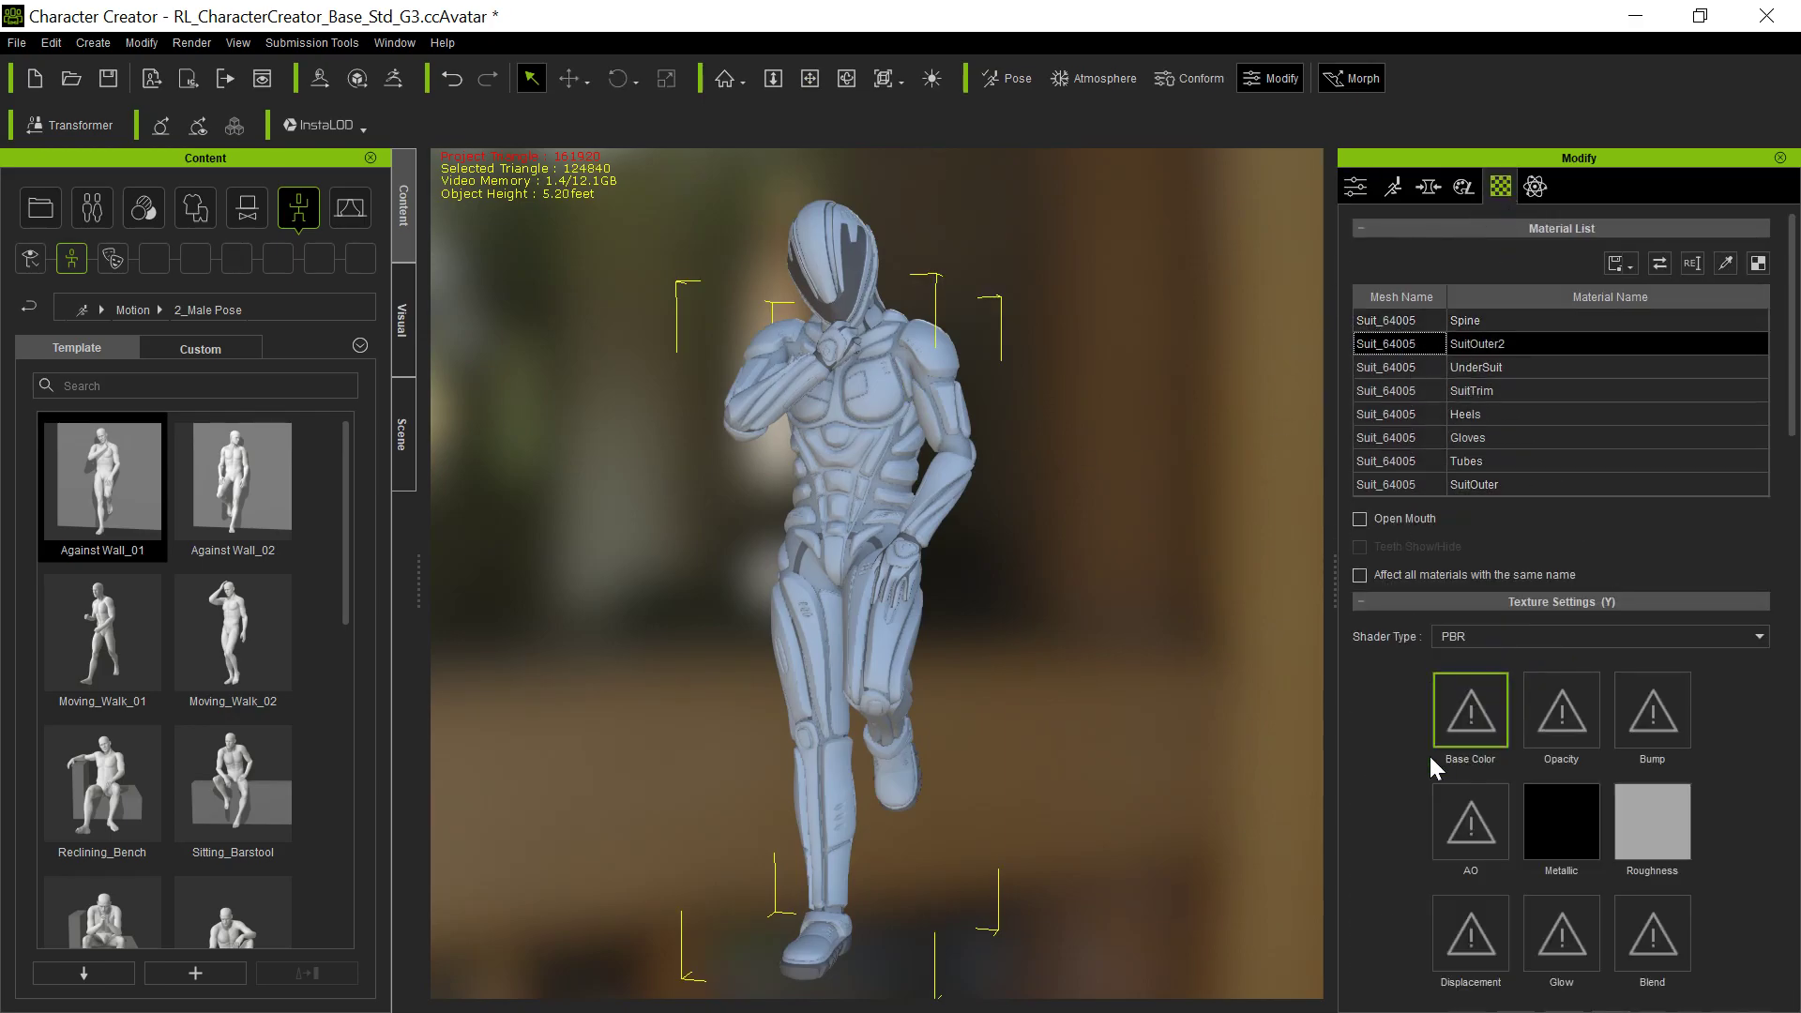
pyautogui.click(1549, 808)
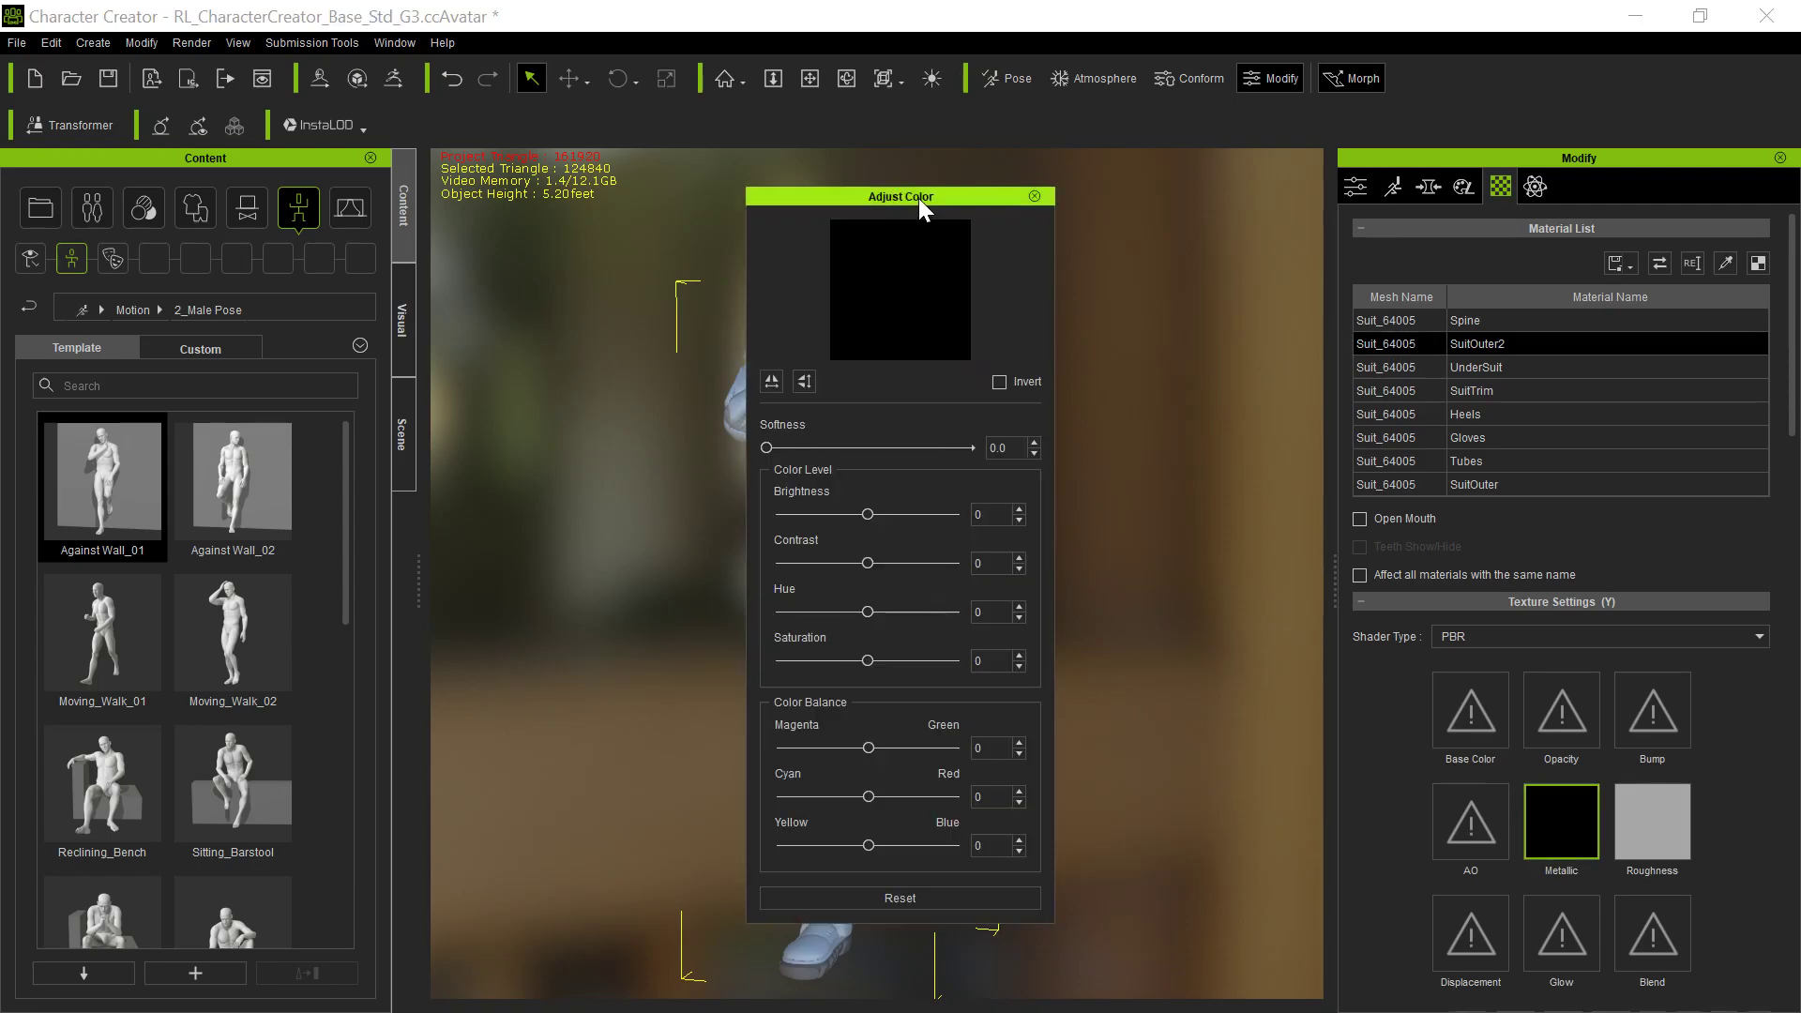
pyautogui.moveTo(918, 199); pyautogui.dragTo(508, 218)
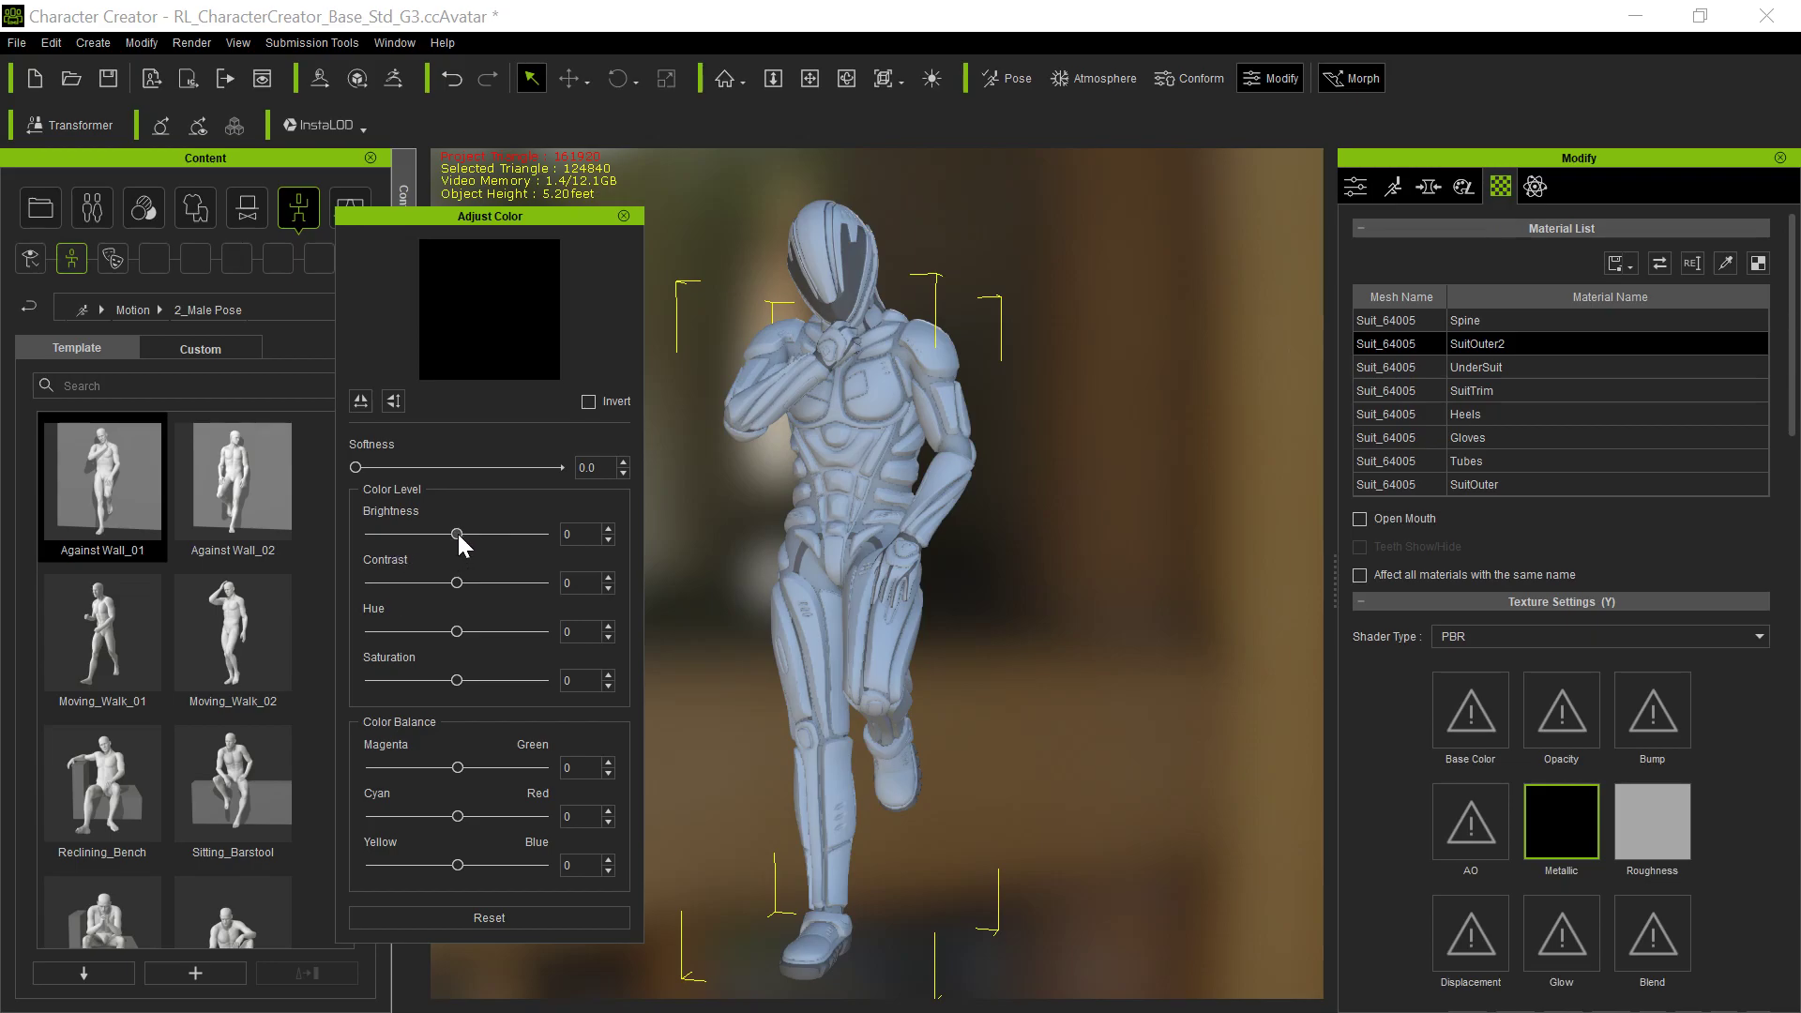
pyautogui.moveTo(457, 533); pyautogui.dragTo(523, 535)
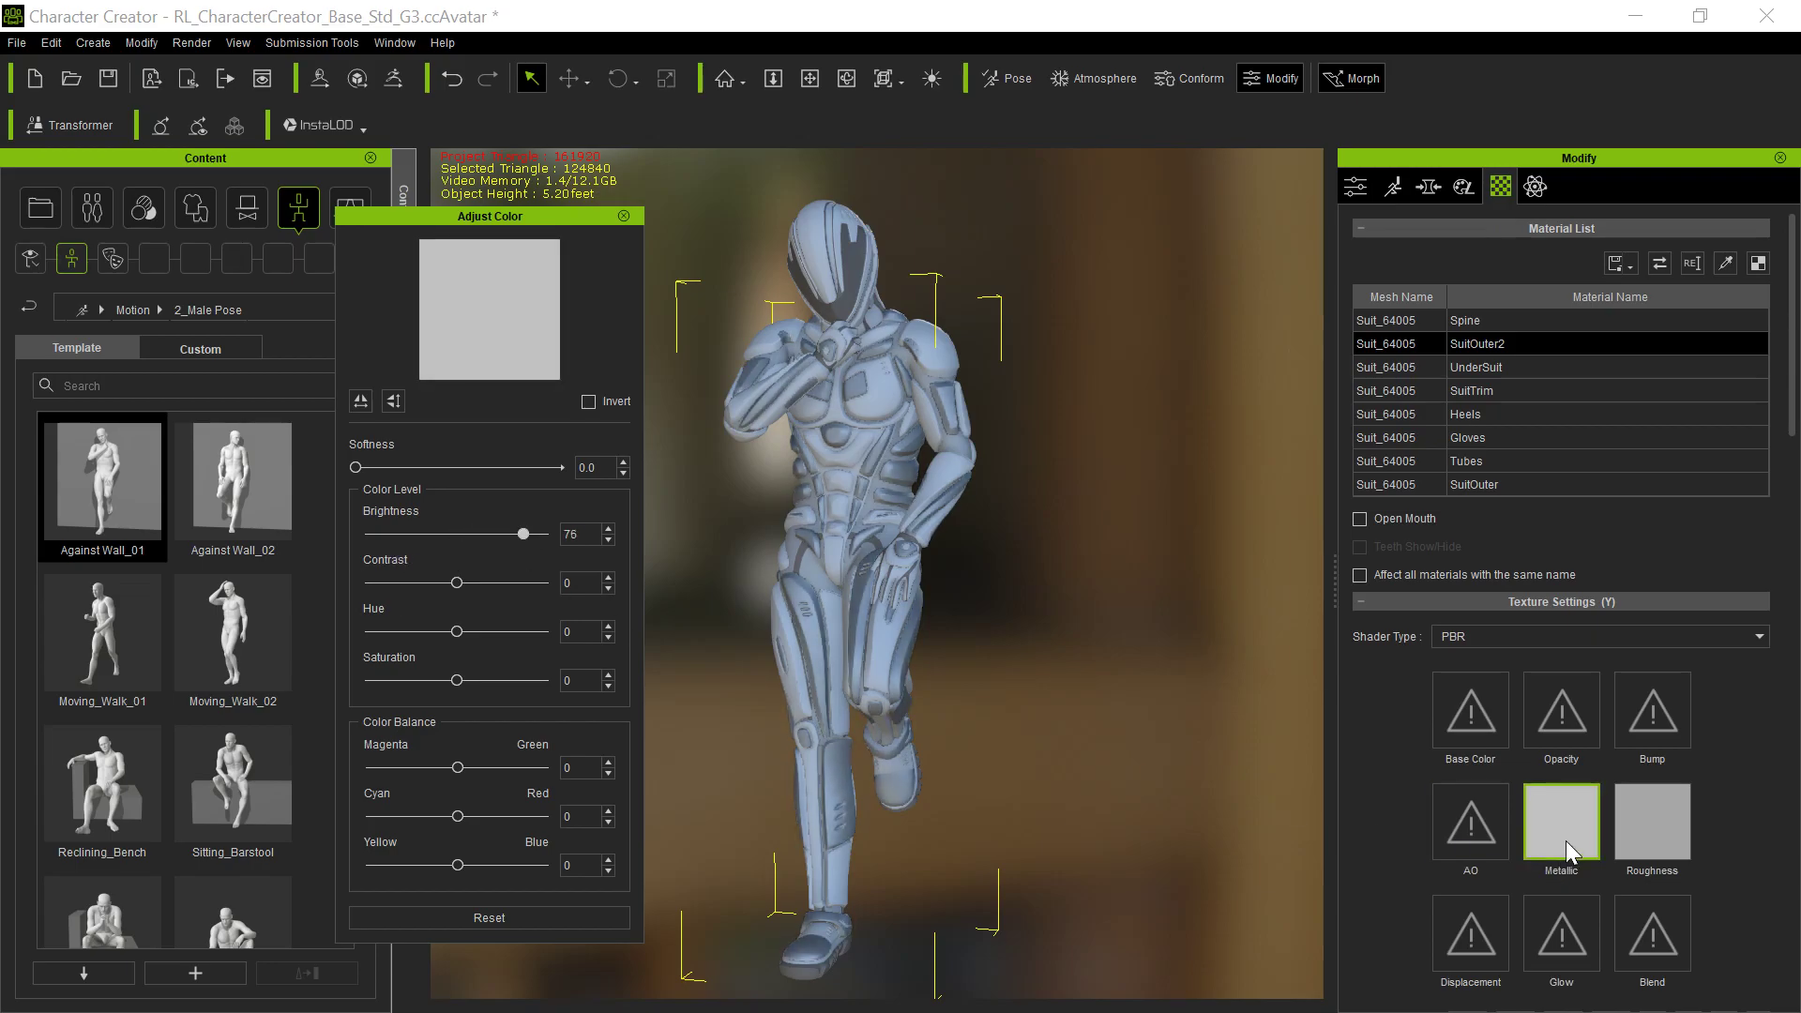
pyautogui.click(1653, 797)
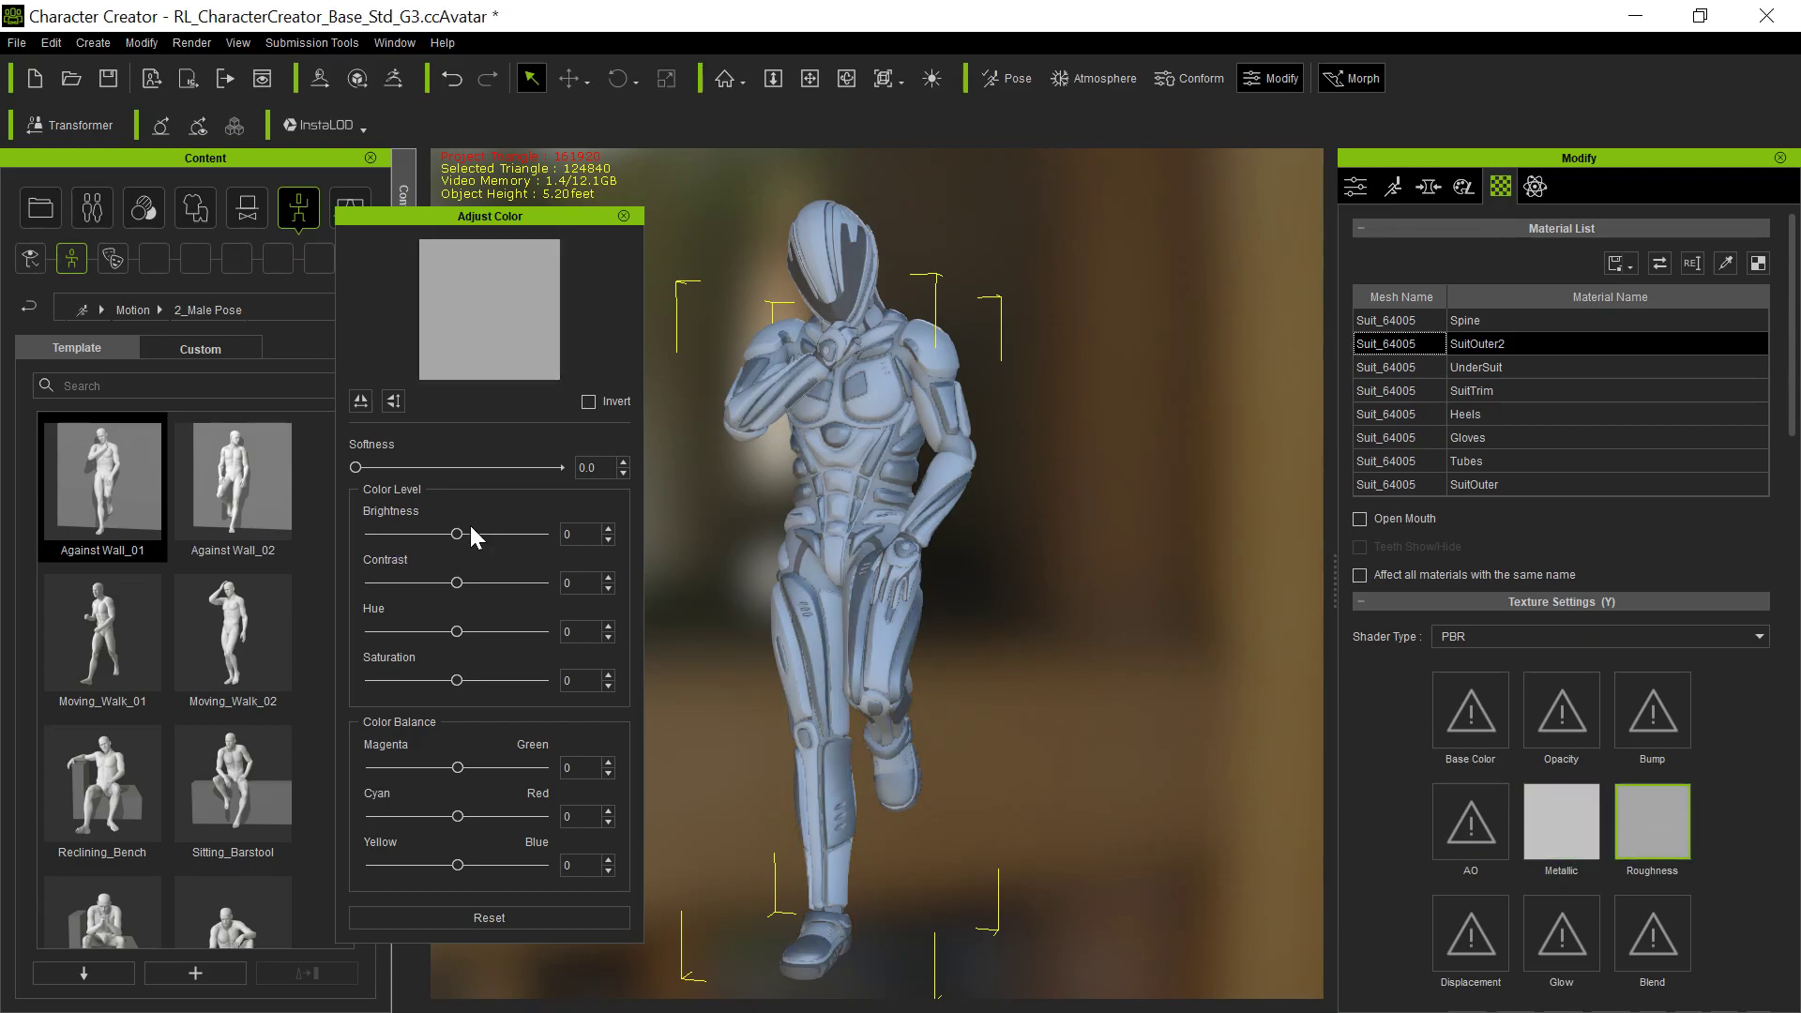
pyautogui.moveTo(459, 534)
pyautogui.mouseDown()
pyautogui.moveTo(508, 534)
pyautogui.moveTo(414, 532)
pyautogui.moveTo(433, 533)
pyautogui.mouseUp()
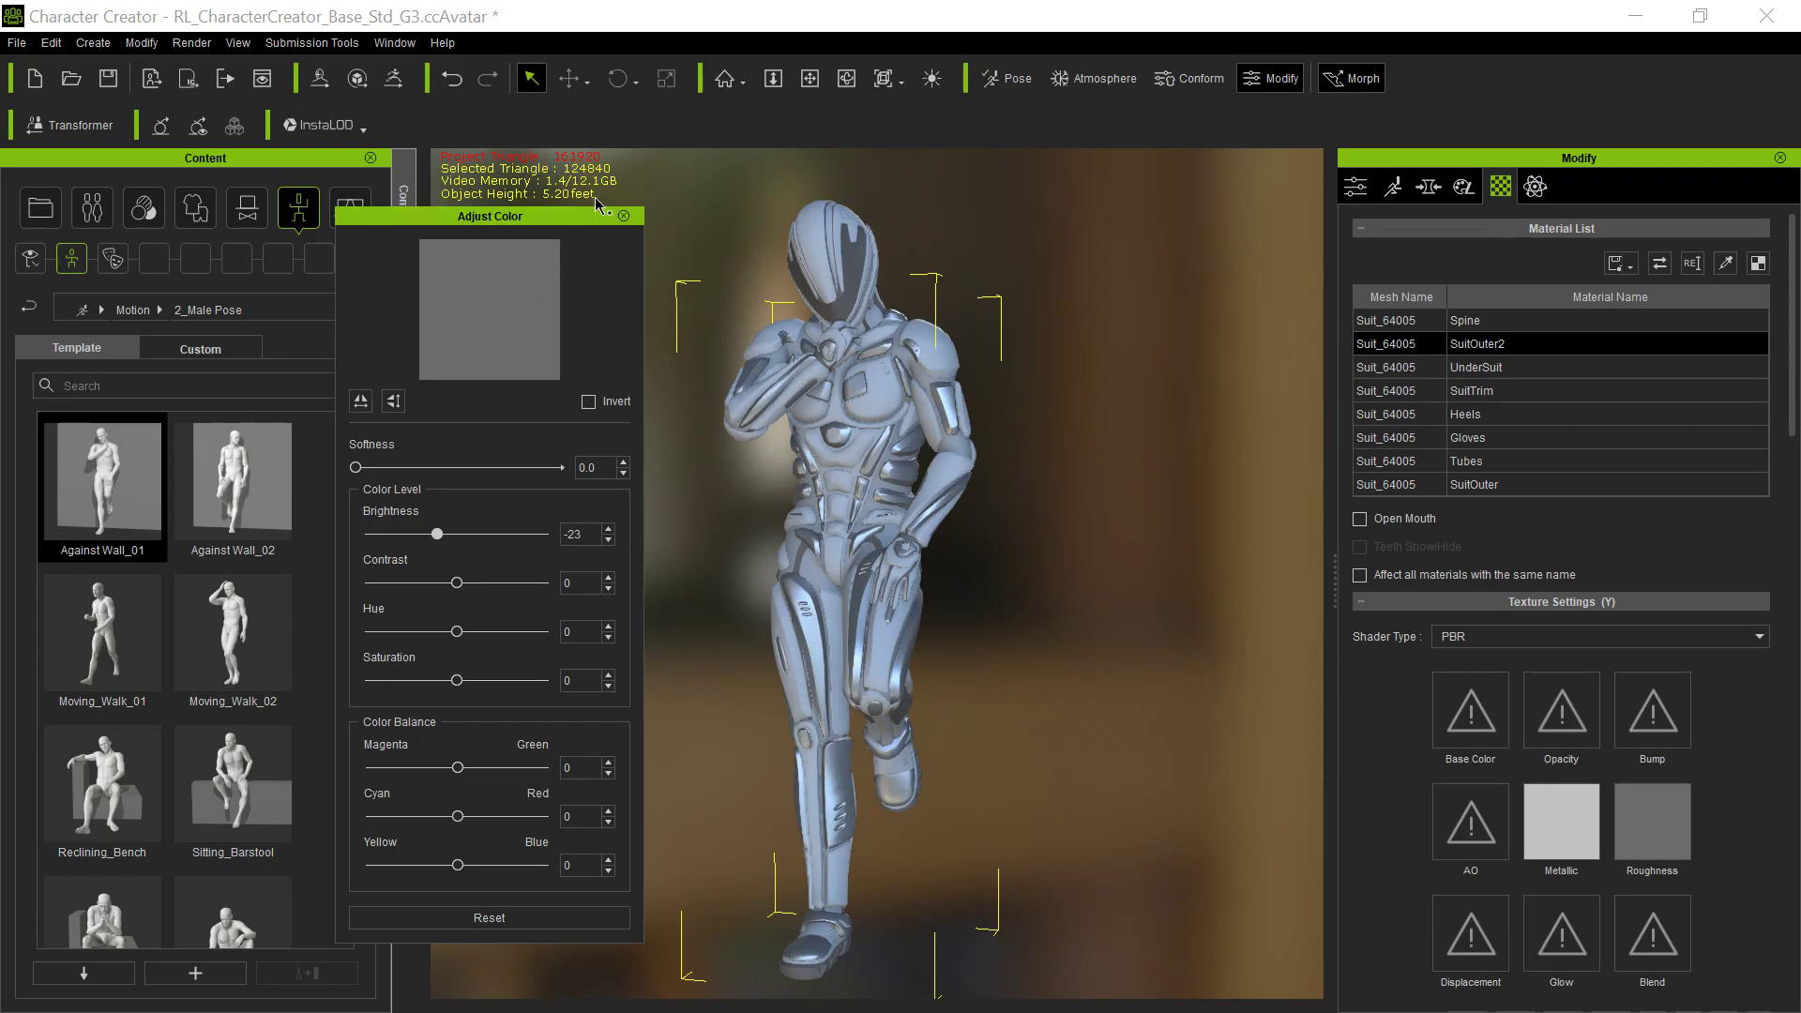
# Set the helmet Glass material to opacity 58 and two-sided, with Reflection at 100.
pyautogui.click(623, 217)
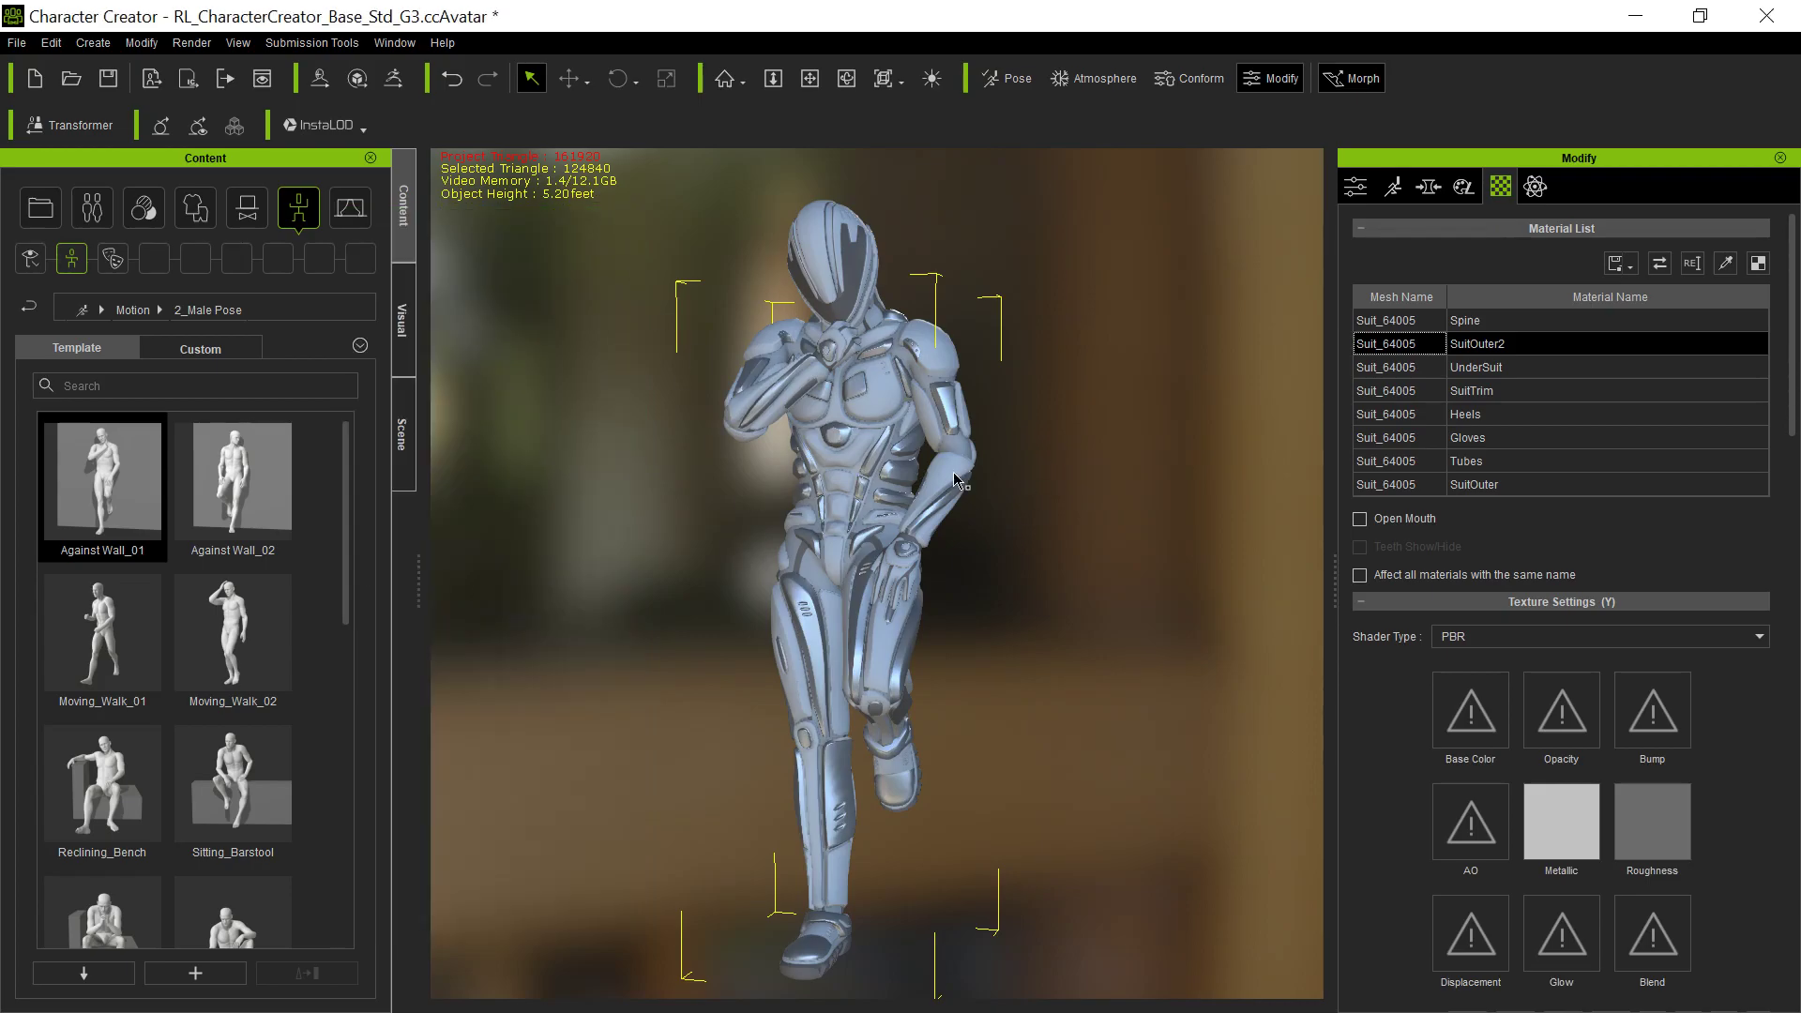
pyautogui.moveTo(979, 310); pyautogui.dragTo(975, 376, button='middle')
pyautogui.scroll(4, 976, 389)
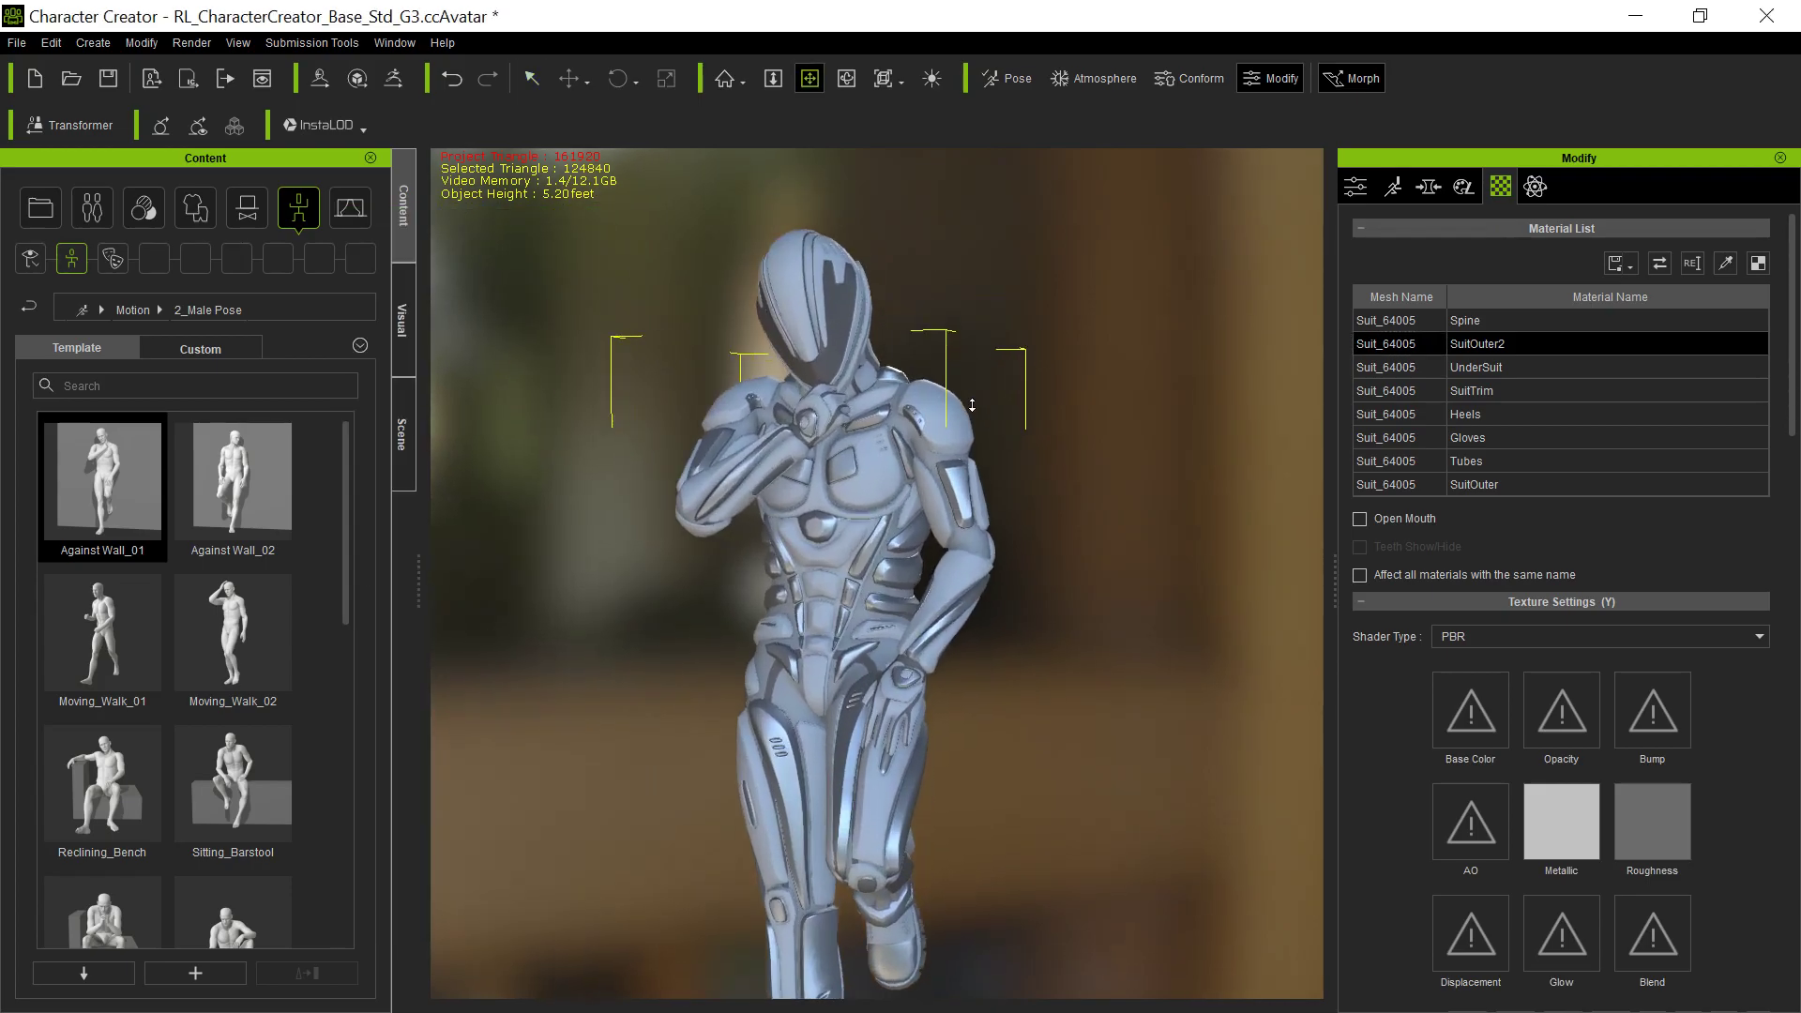
pyautogui.click(834, 324)
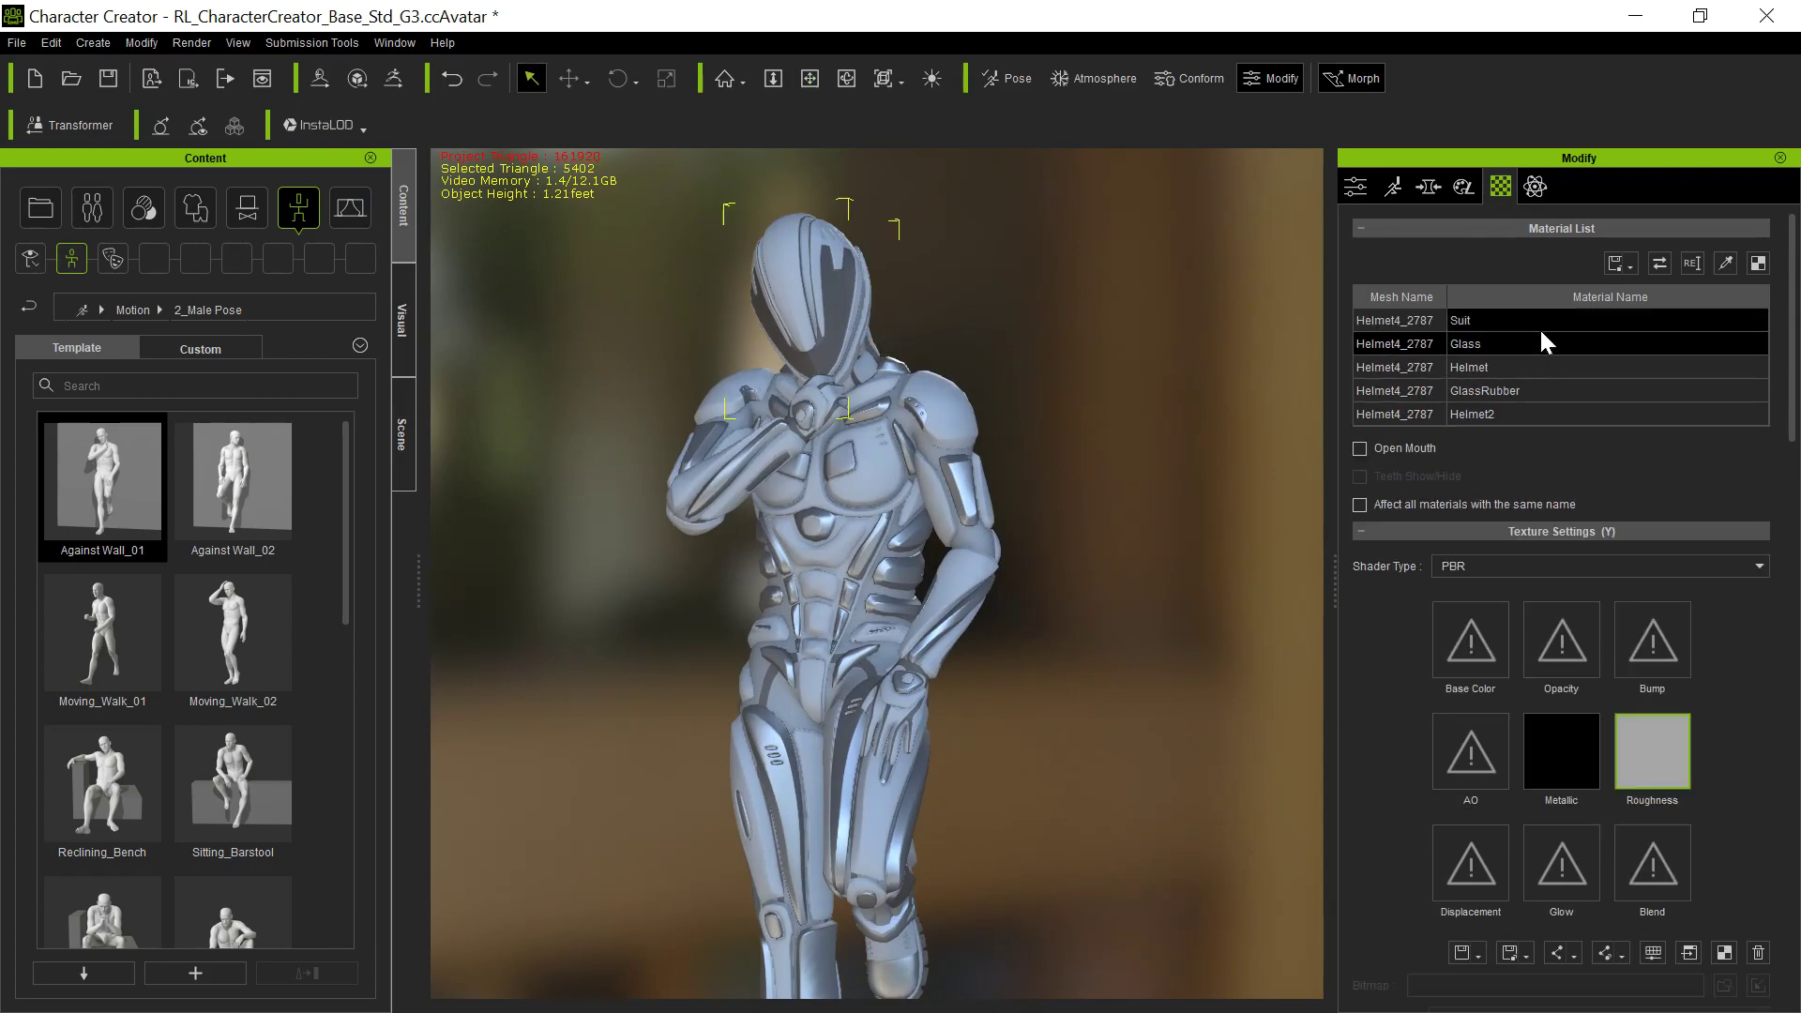
pyautogui.scroll(-3, 1366, 687)
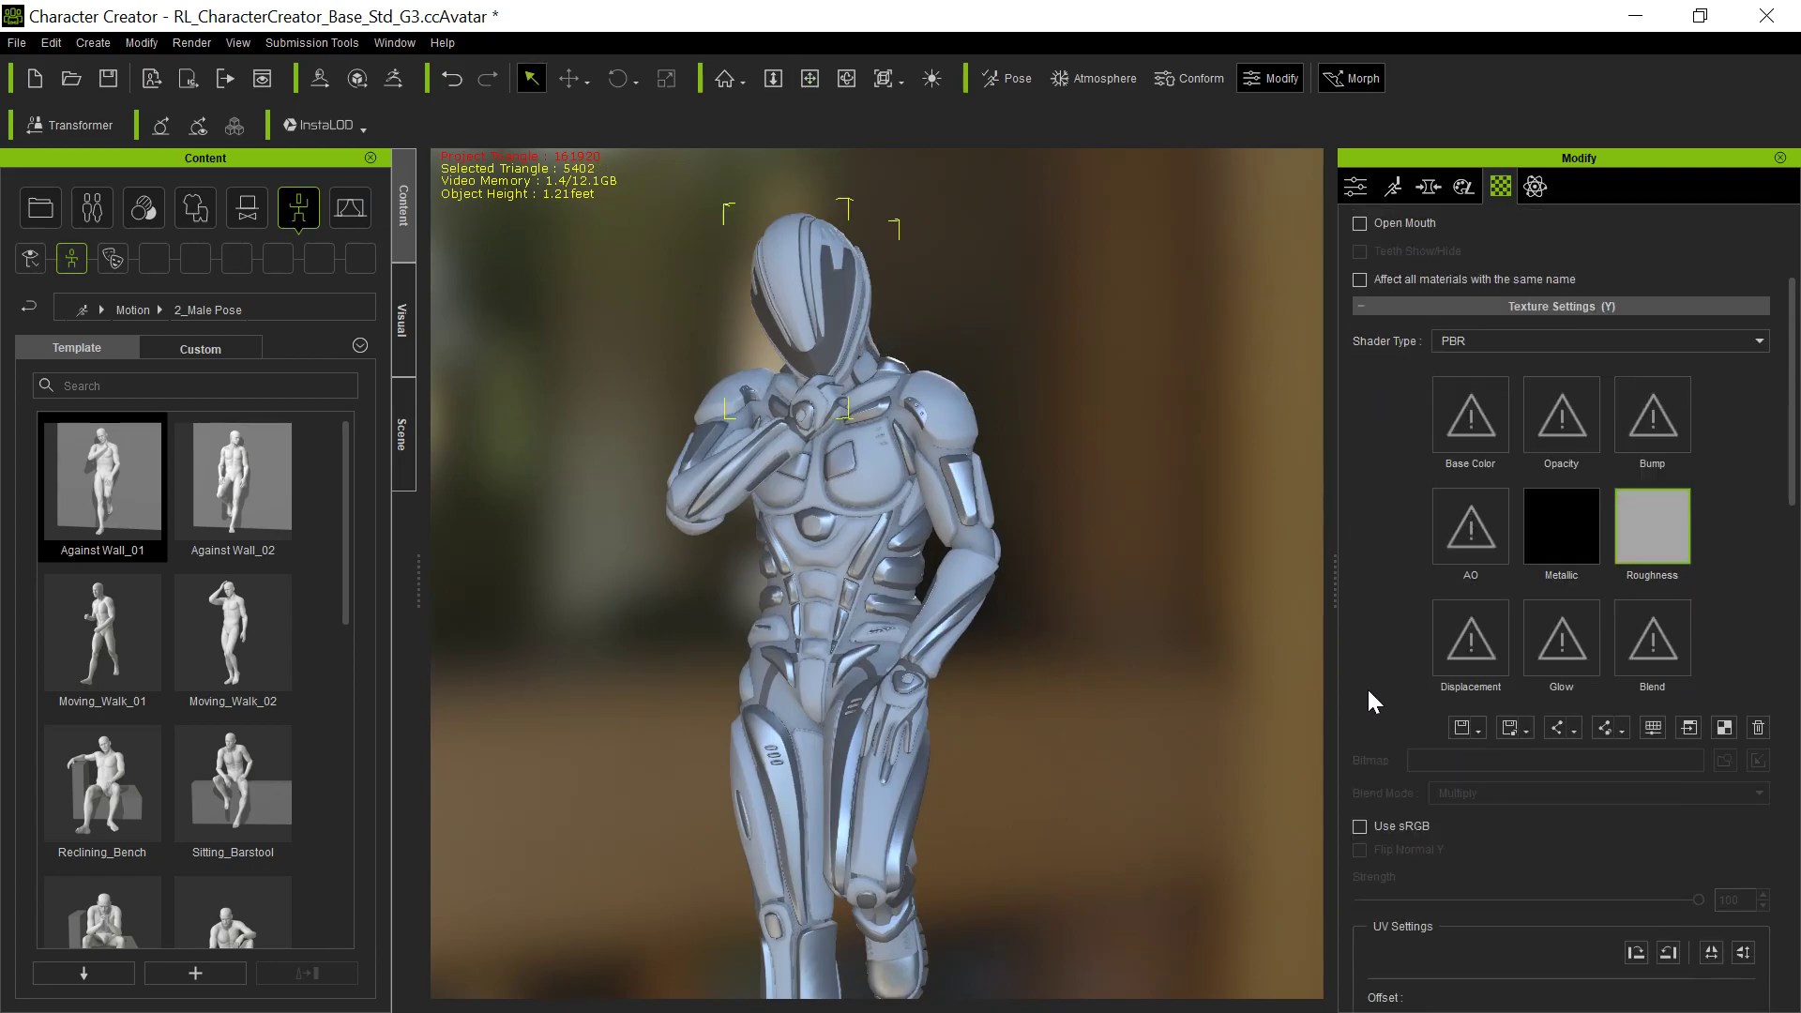
pyautogui.scroll(-5, 1382, 668)
pyautogui.scroll(-2, 1383, 668)
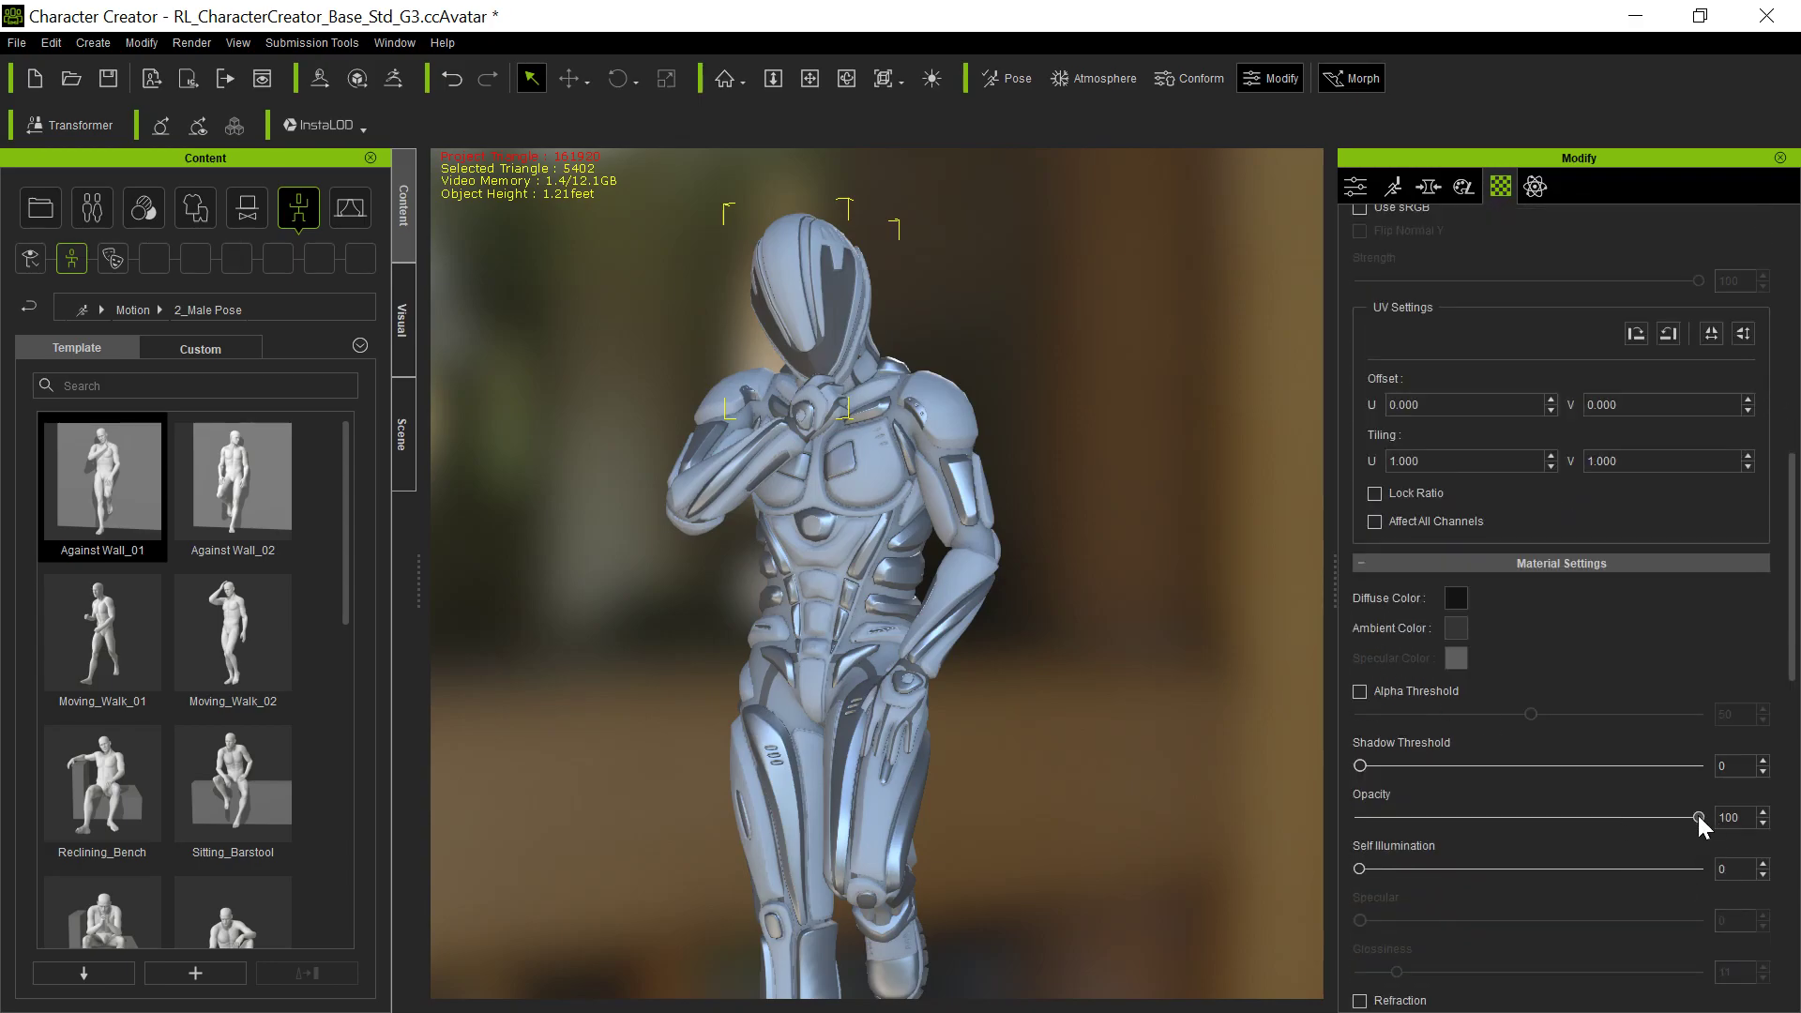
pyautogui.moveTo(1699, 817); pyautogui.dragTo(1530, 843)
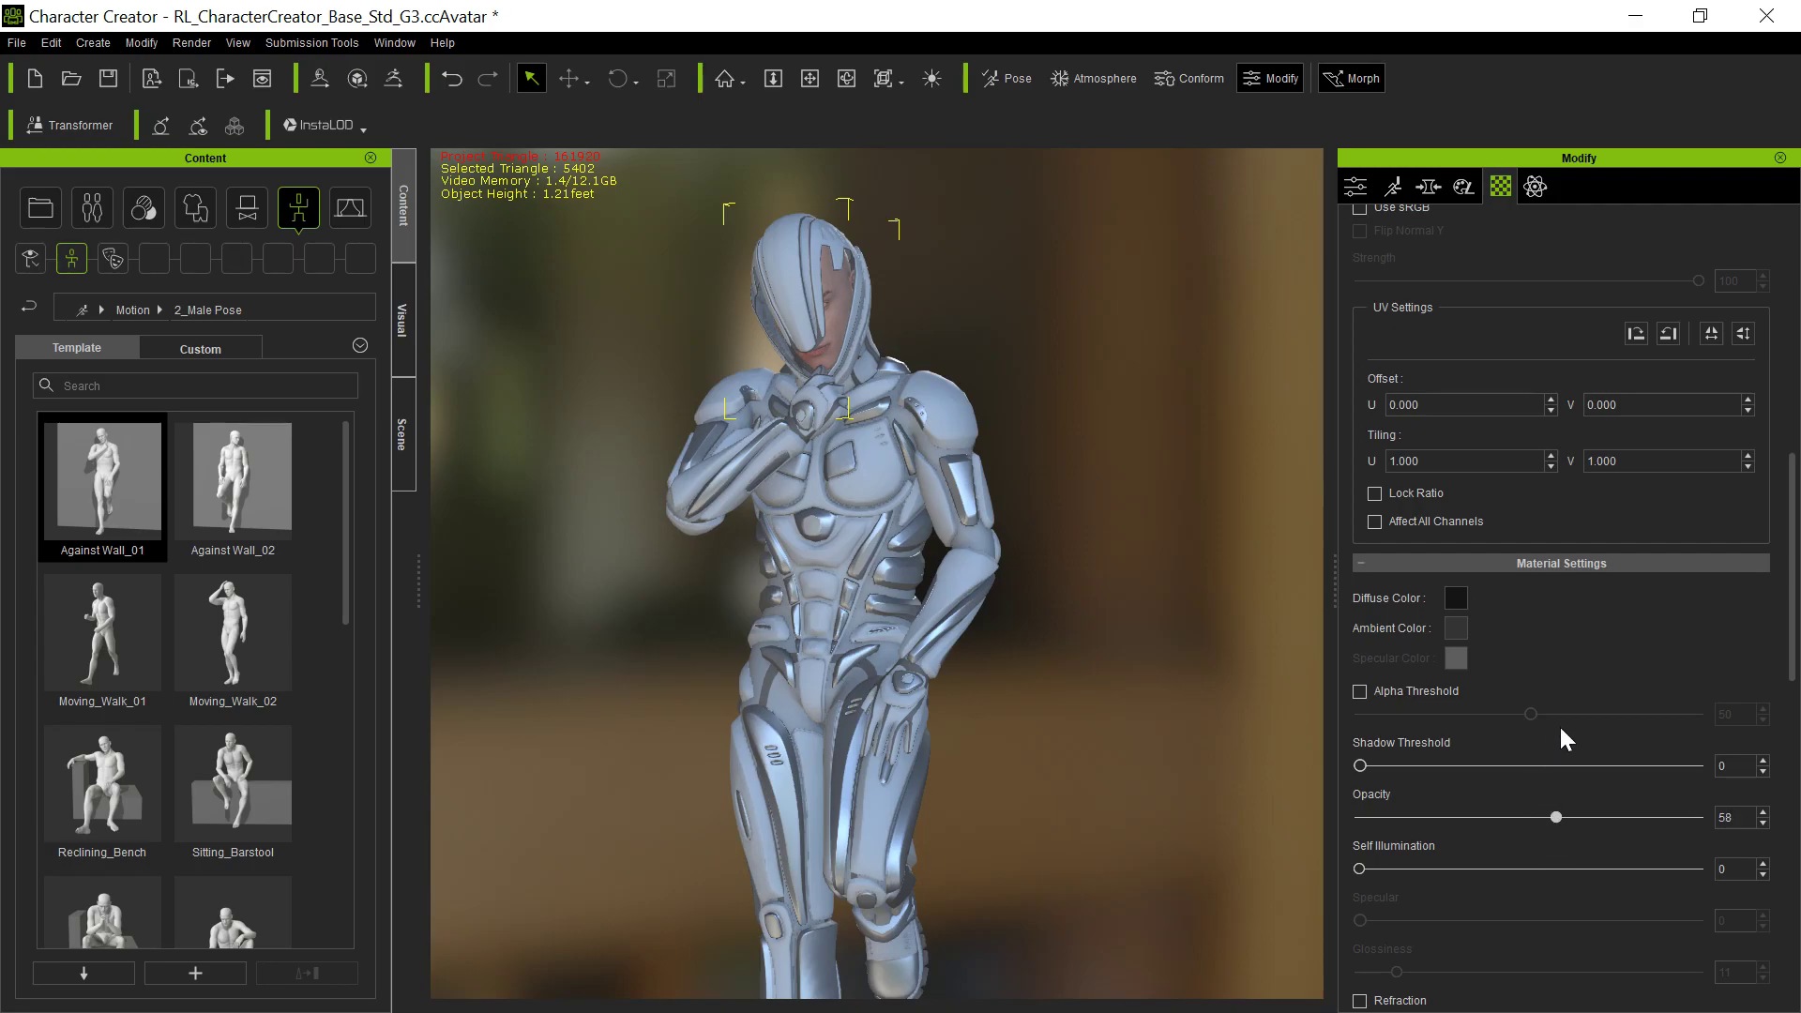
pyautogui.scroll(-2, 1469, 831)
pyautogui.click(1379, 883)
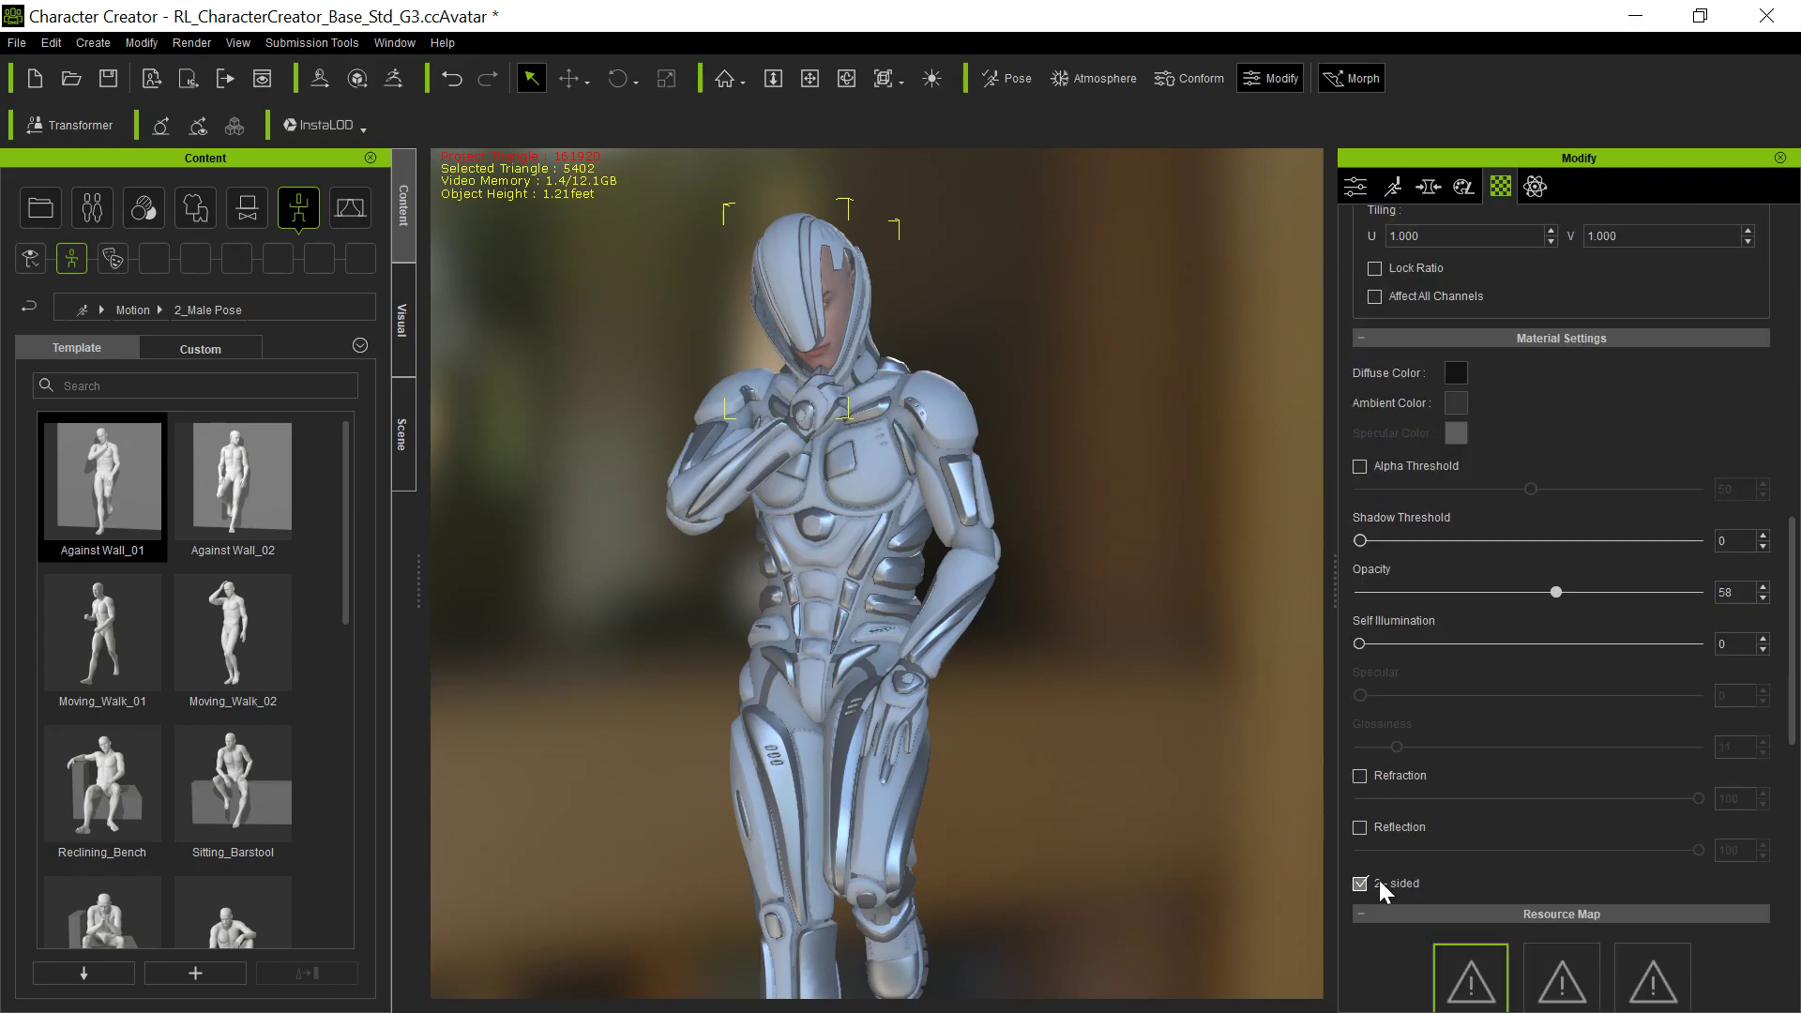
pyautogui.click(1357, 828)
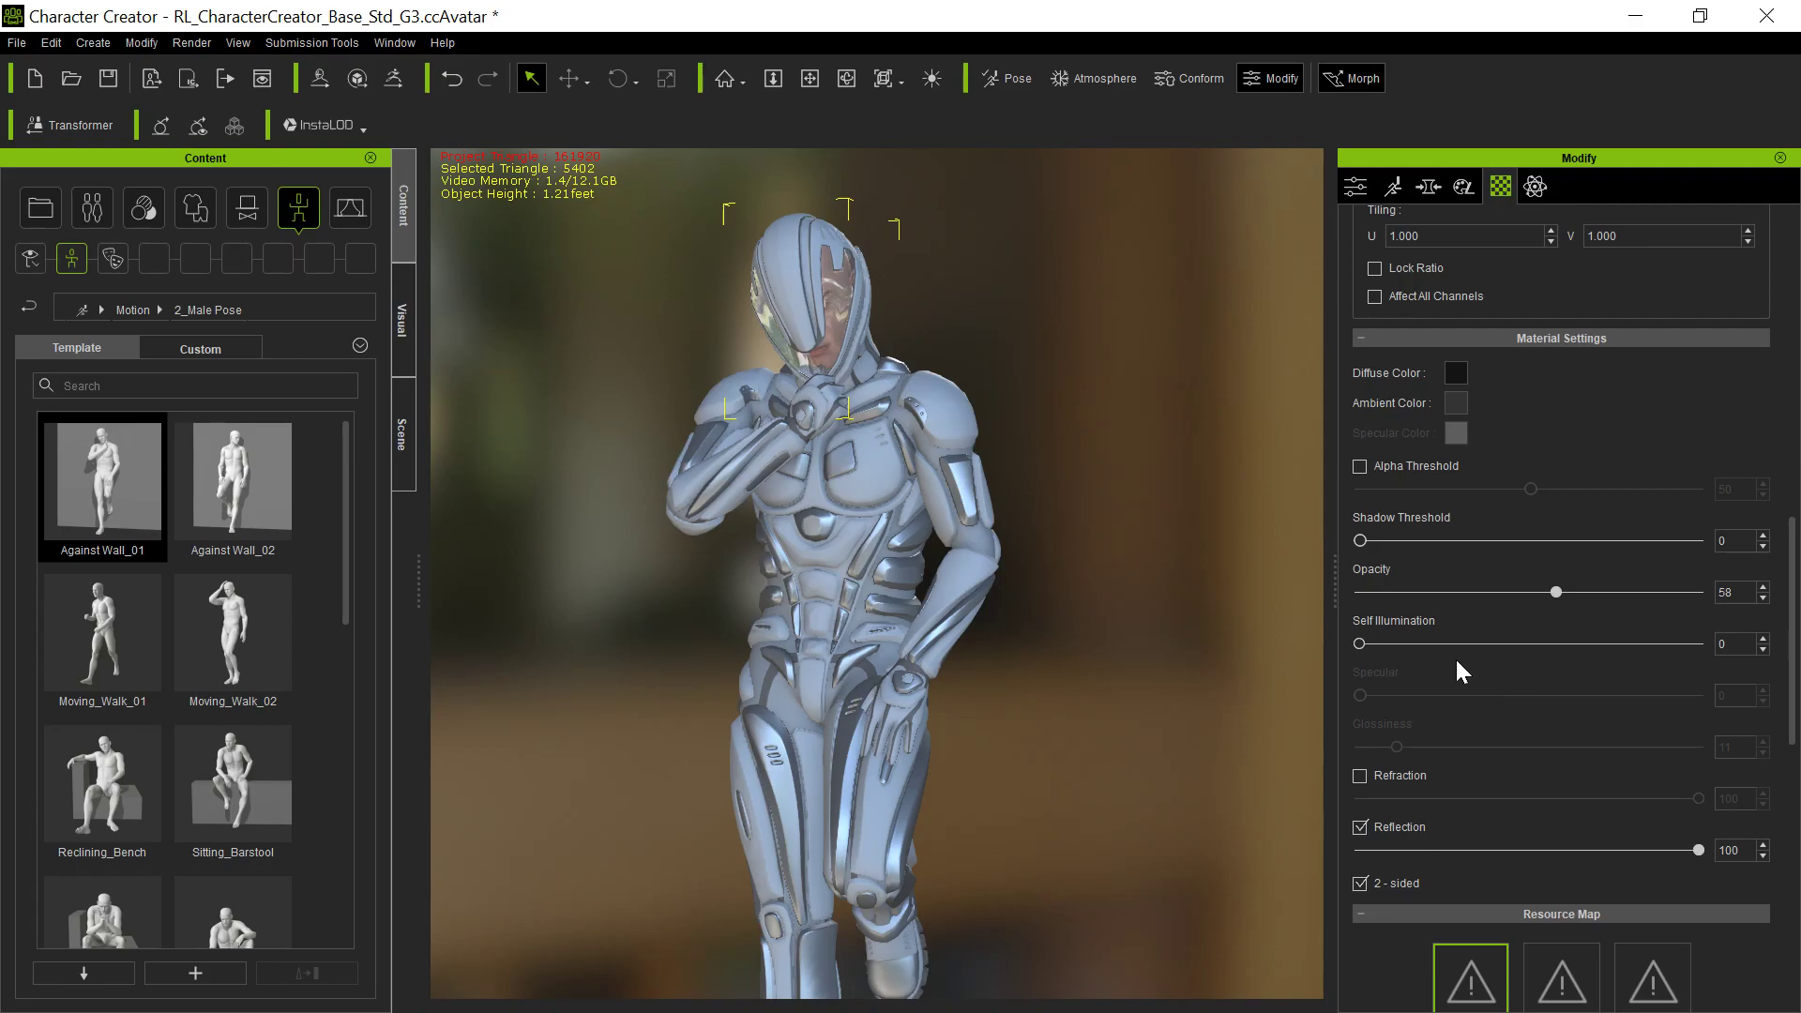
# Change the visor glass diffuse colour to blue, then darken it to navy #0e1026.
pyautogui.click(1454, 373)
pyautogui.click(948, 409)
pyautogui.click(1113, 426)
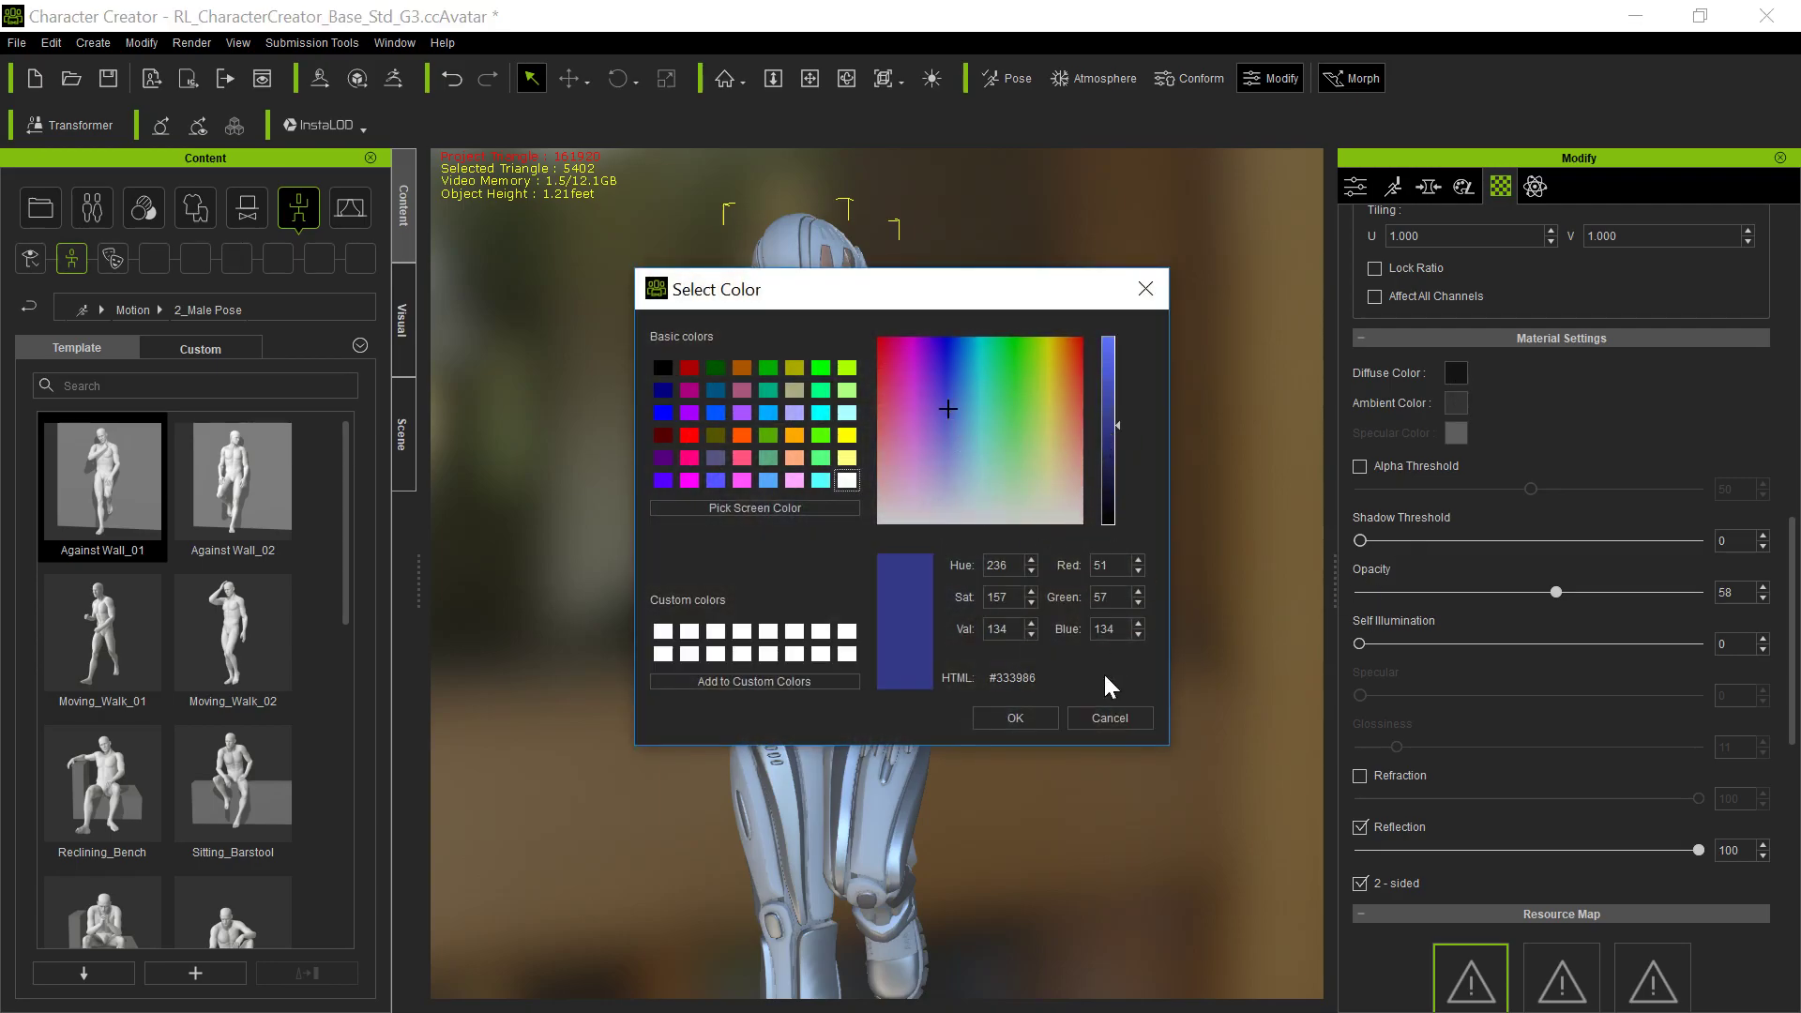
pyautogui.click(1021, 720)
pyautogui.moveTo(979, 366); pyautogui.dragTo(1395, 427, button='right')
pyautogui.click(1456, 375)
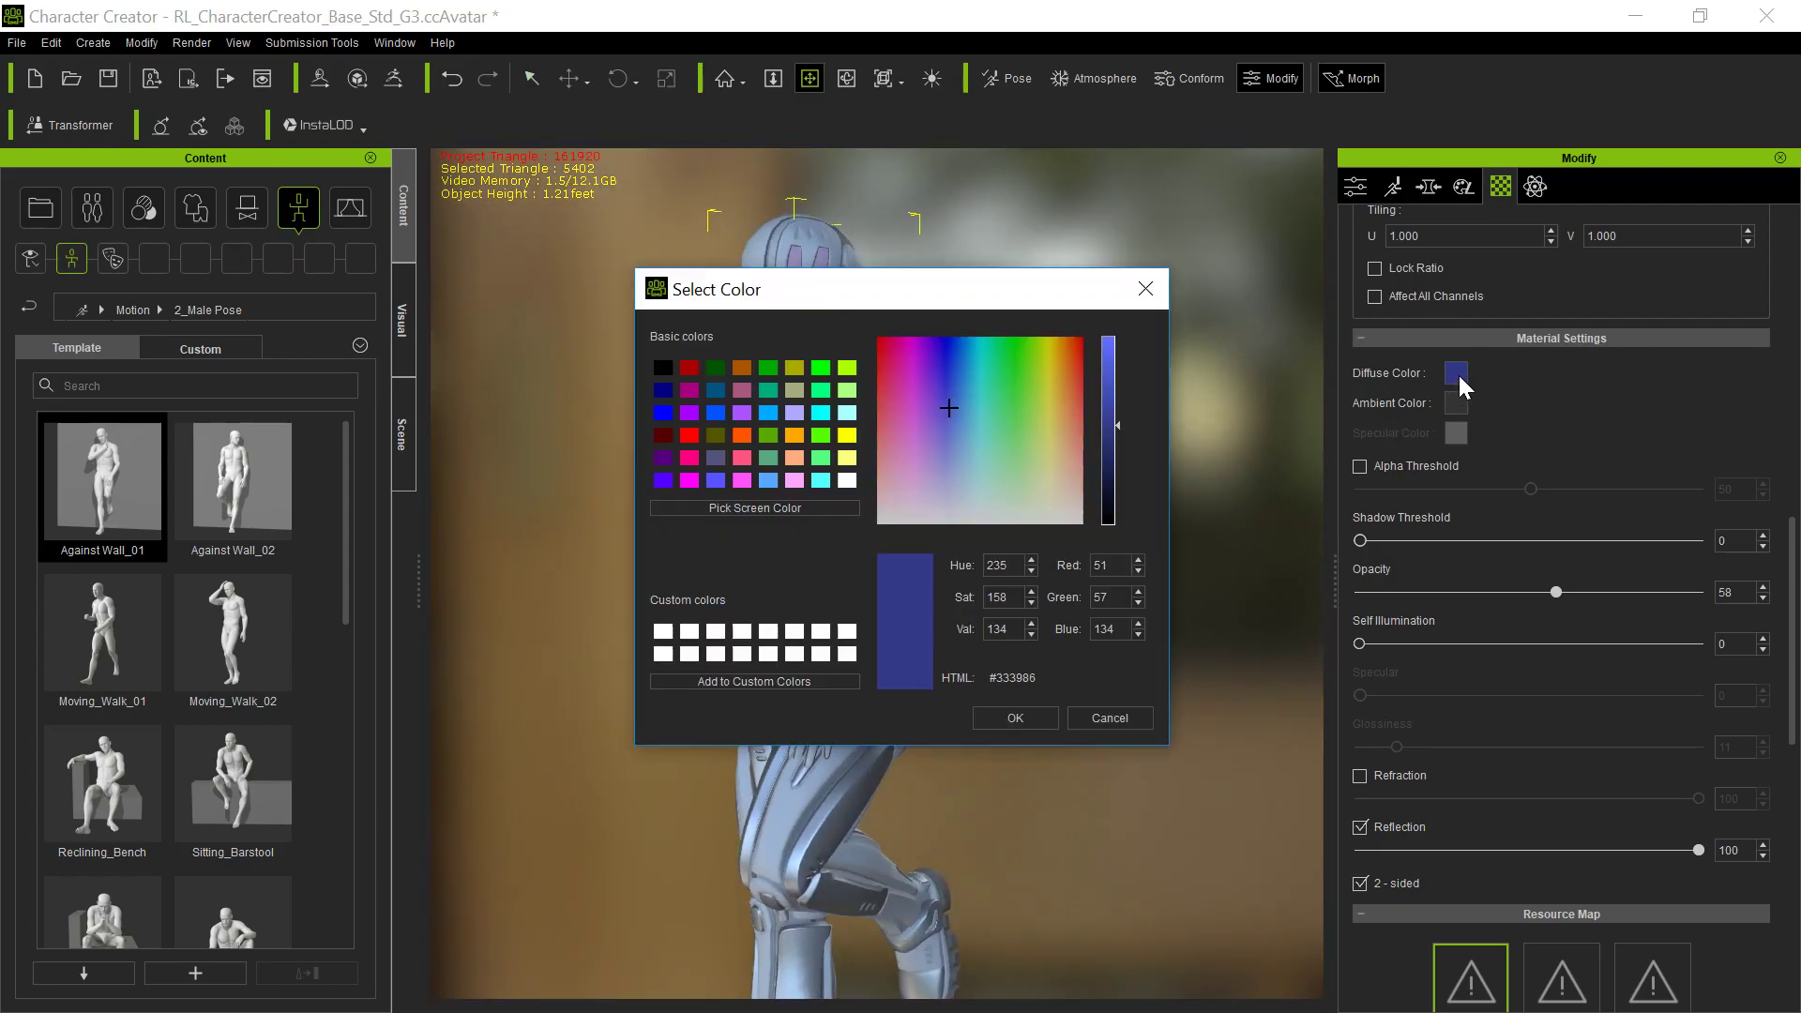
pyautogui.click(1110, 514)
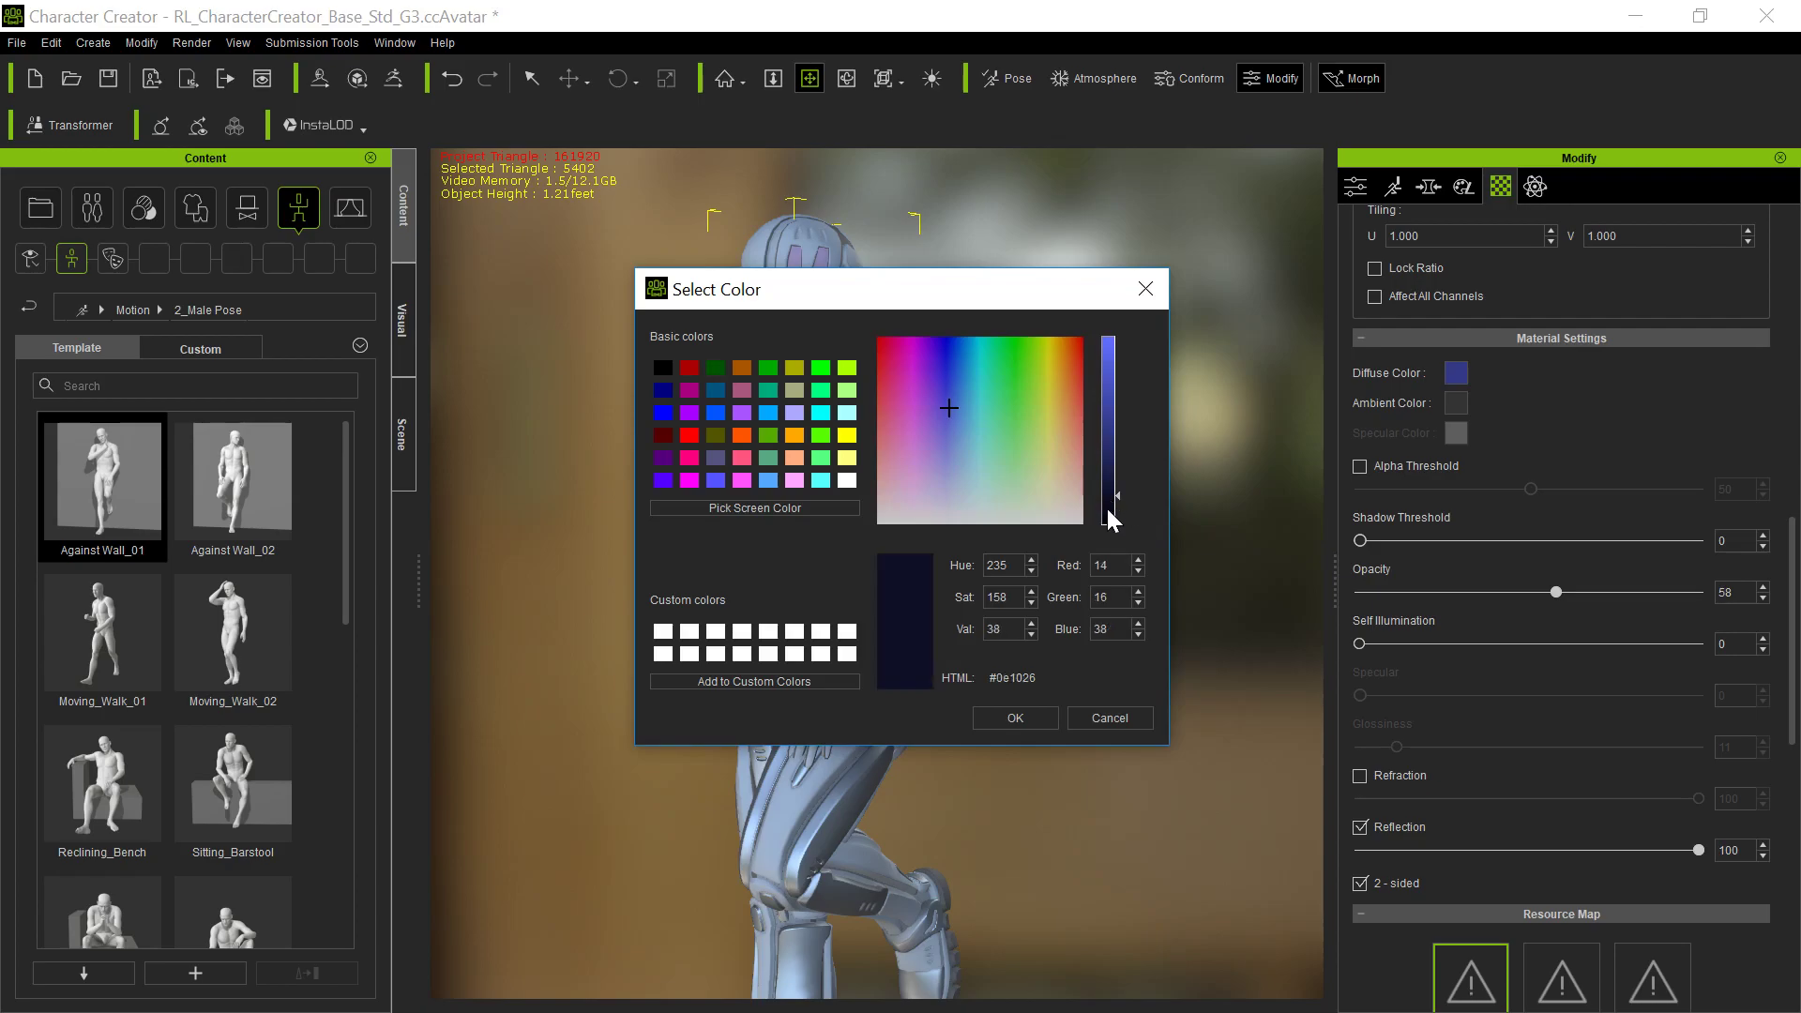
pyautogui.click(1032, 712)
pyautogui.moveTo(761, 463); pyautogui.dragTo(1017, 483, button='right')
pyautogui.moveTo(821, 718); pyautogui.dragTo(867, 702, button='middle')
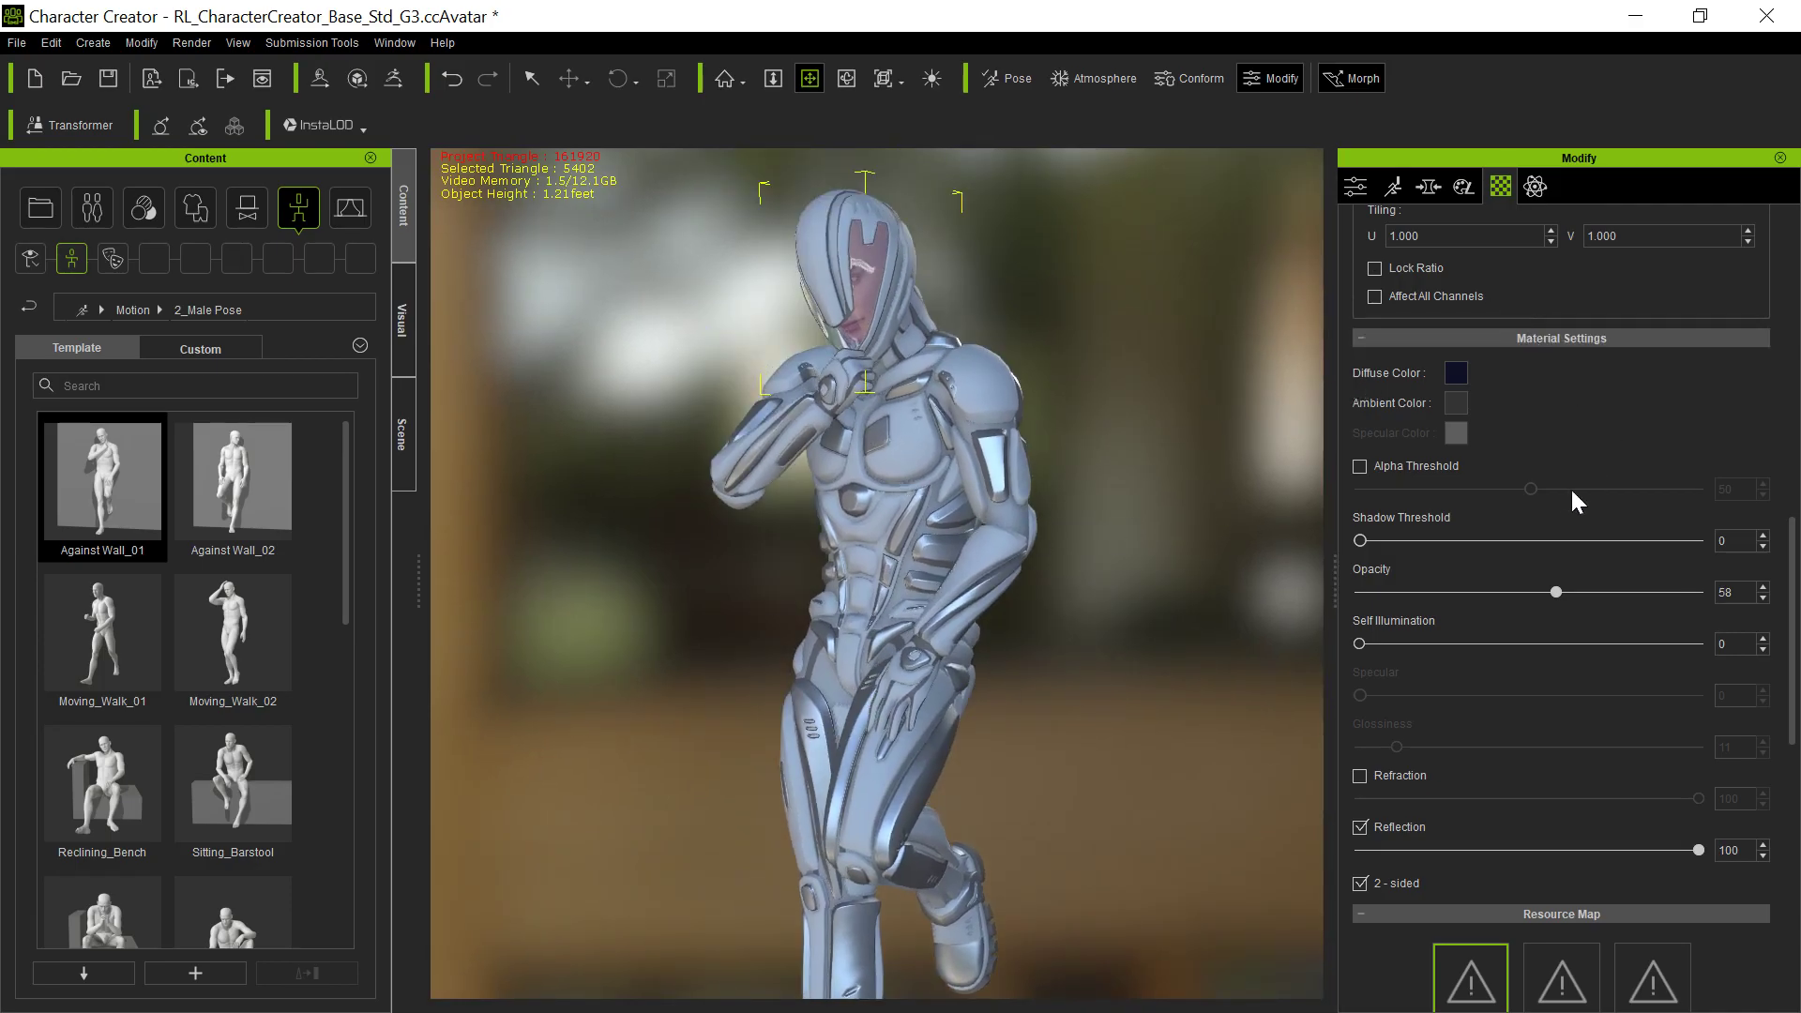
# Use File > Export > Send Character to iClone to transfer the re-textured character.
pyautogui.scroll(10, 1576, 509)
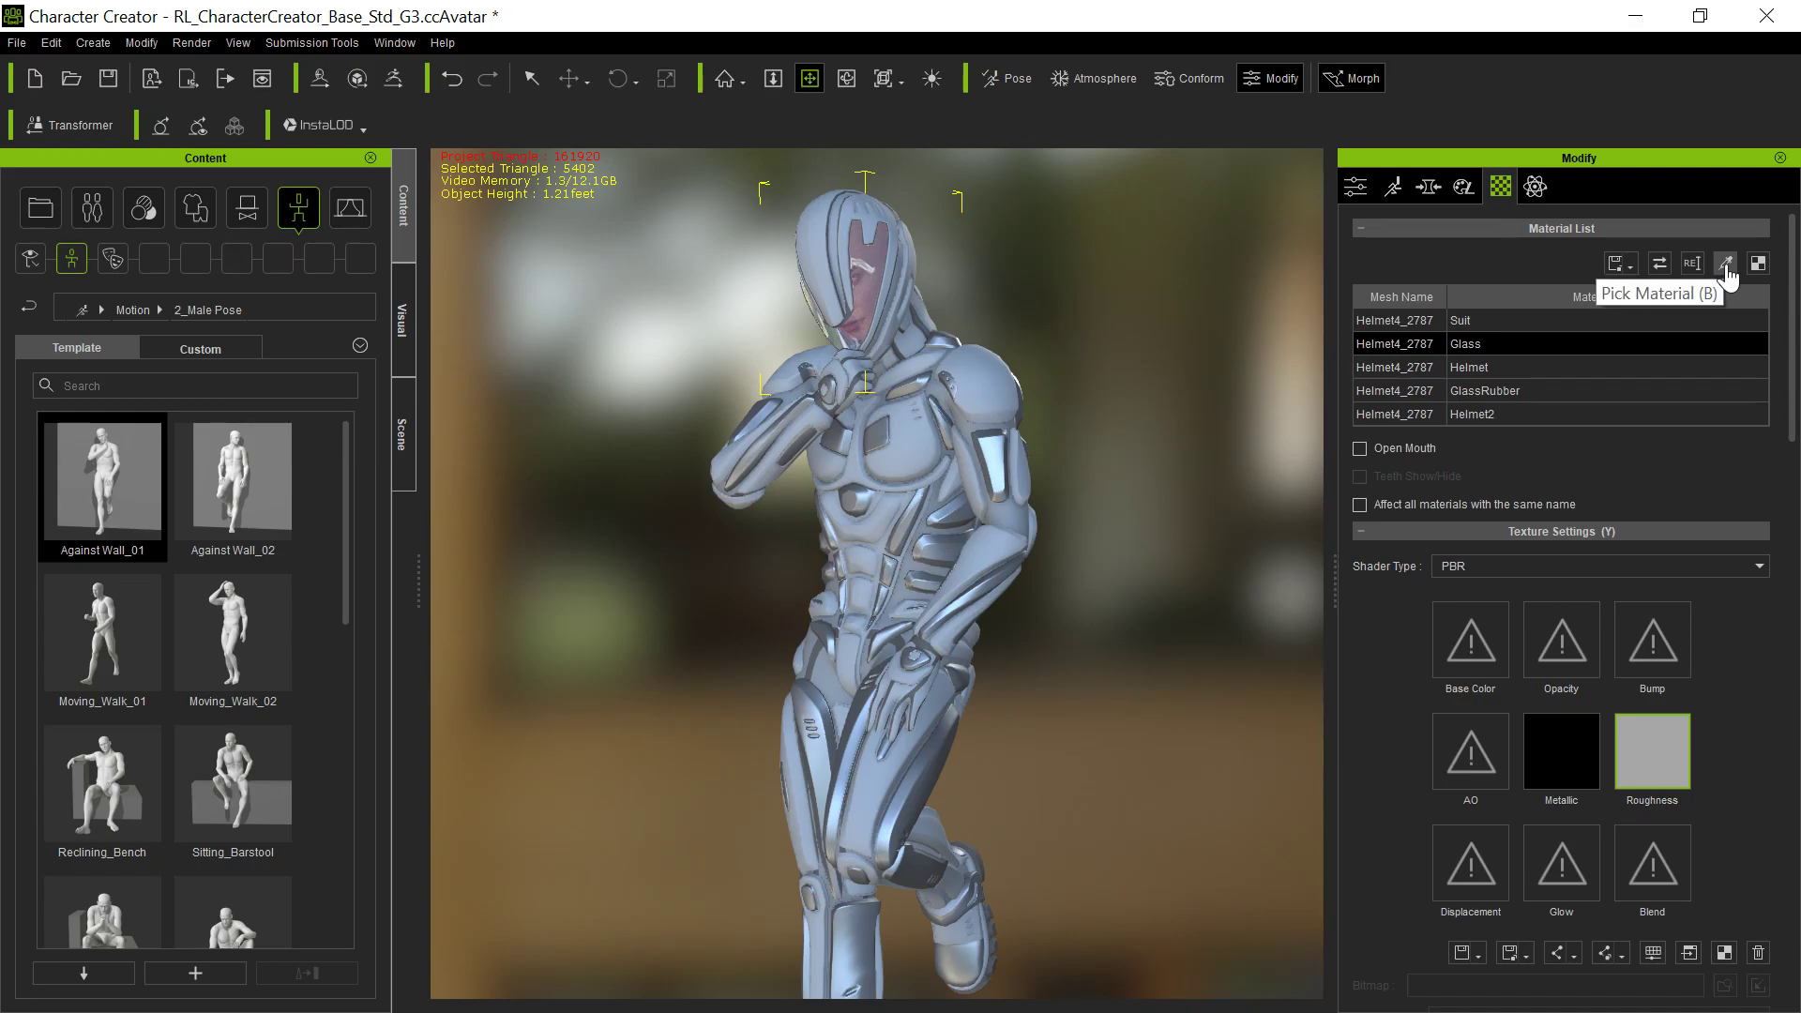
pyautogui.click(1726, 266)
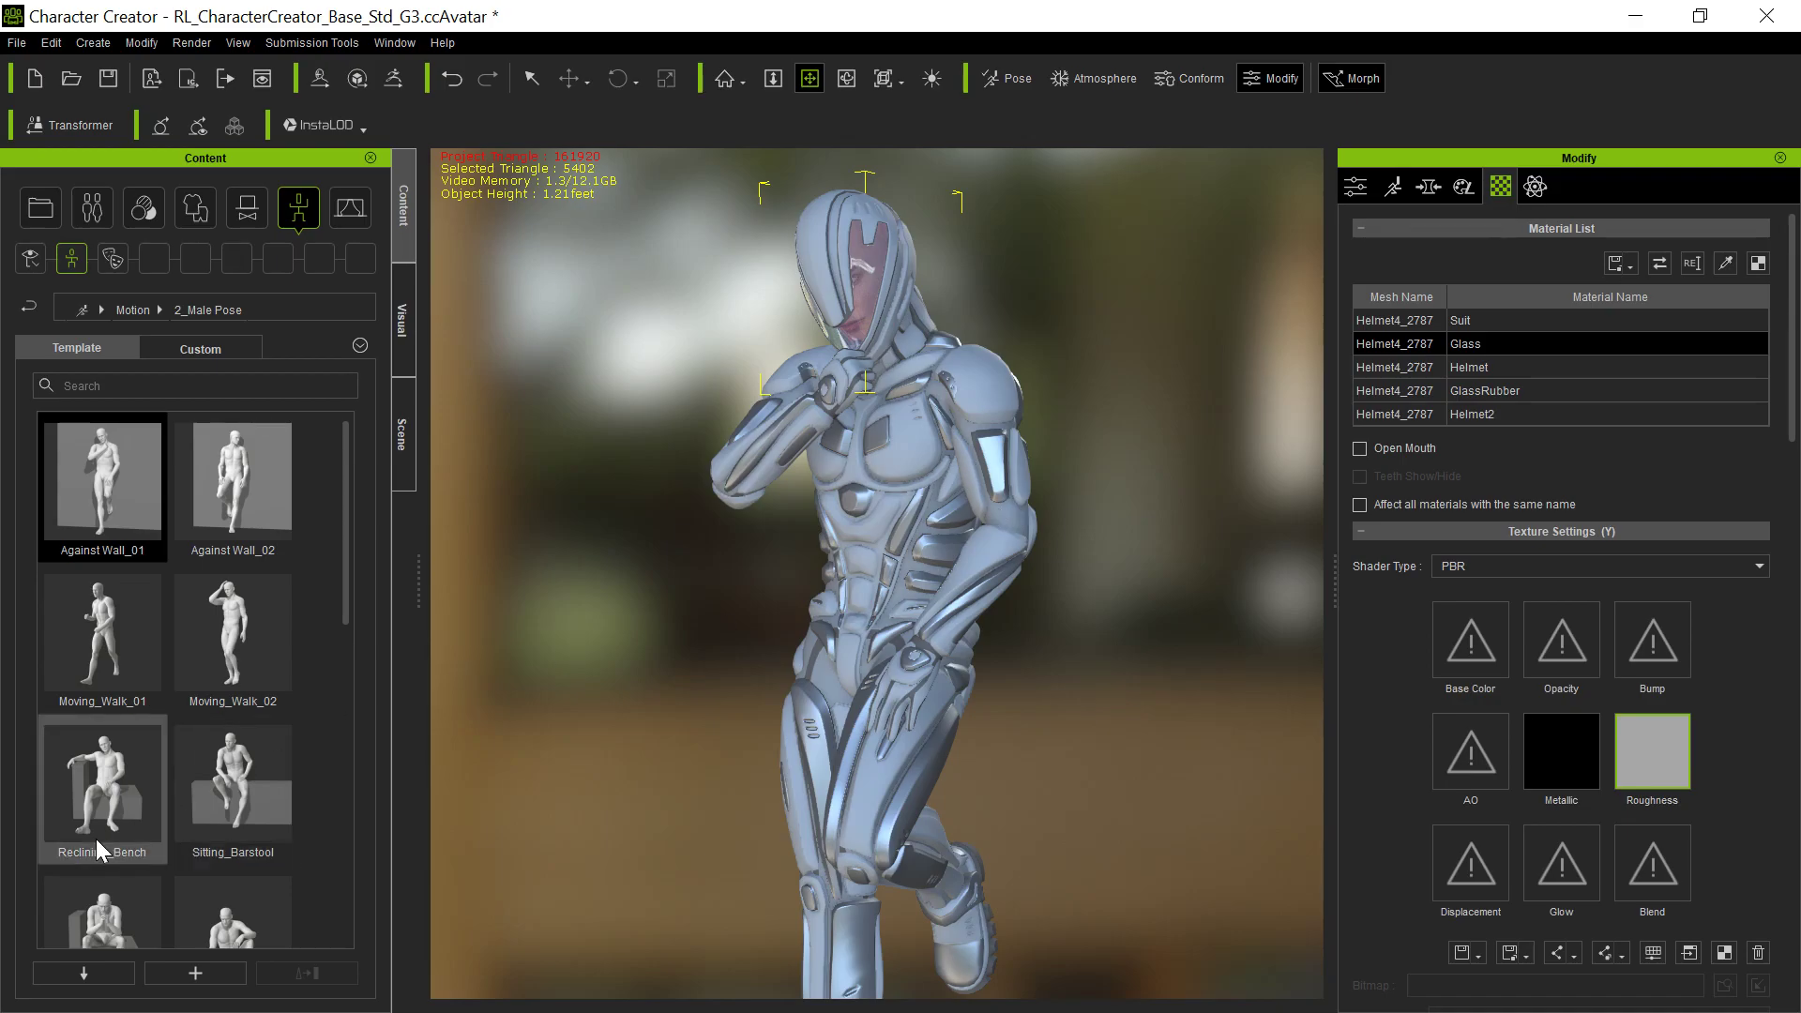
pyautogui.click(16, 43)
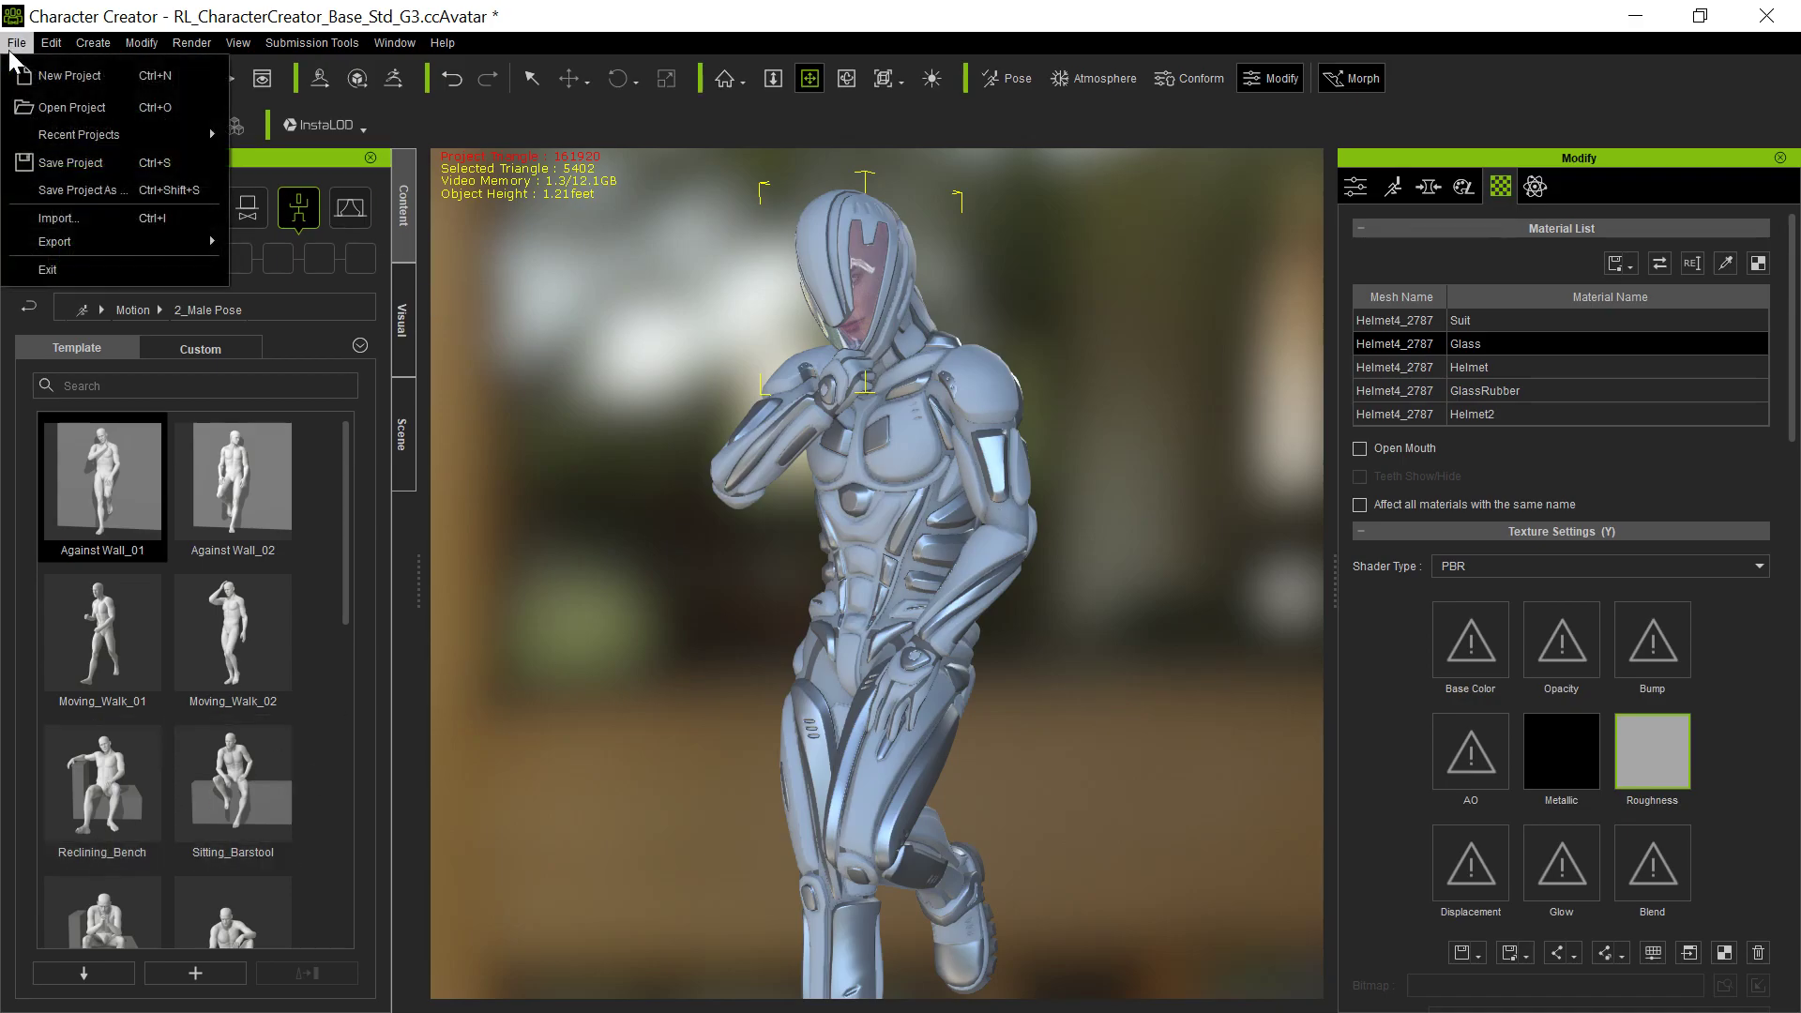
pyautogui.moveTo(110, 242)
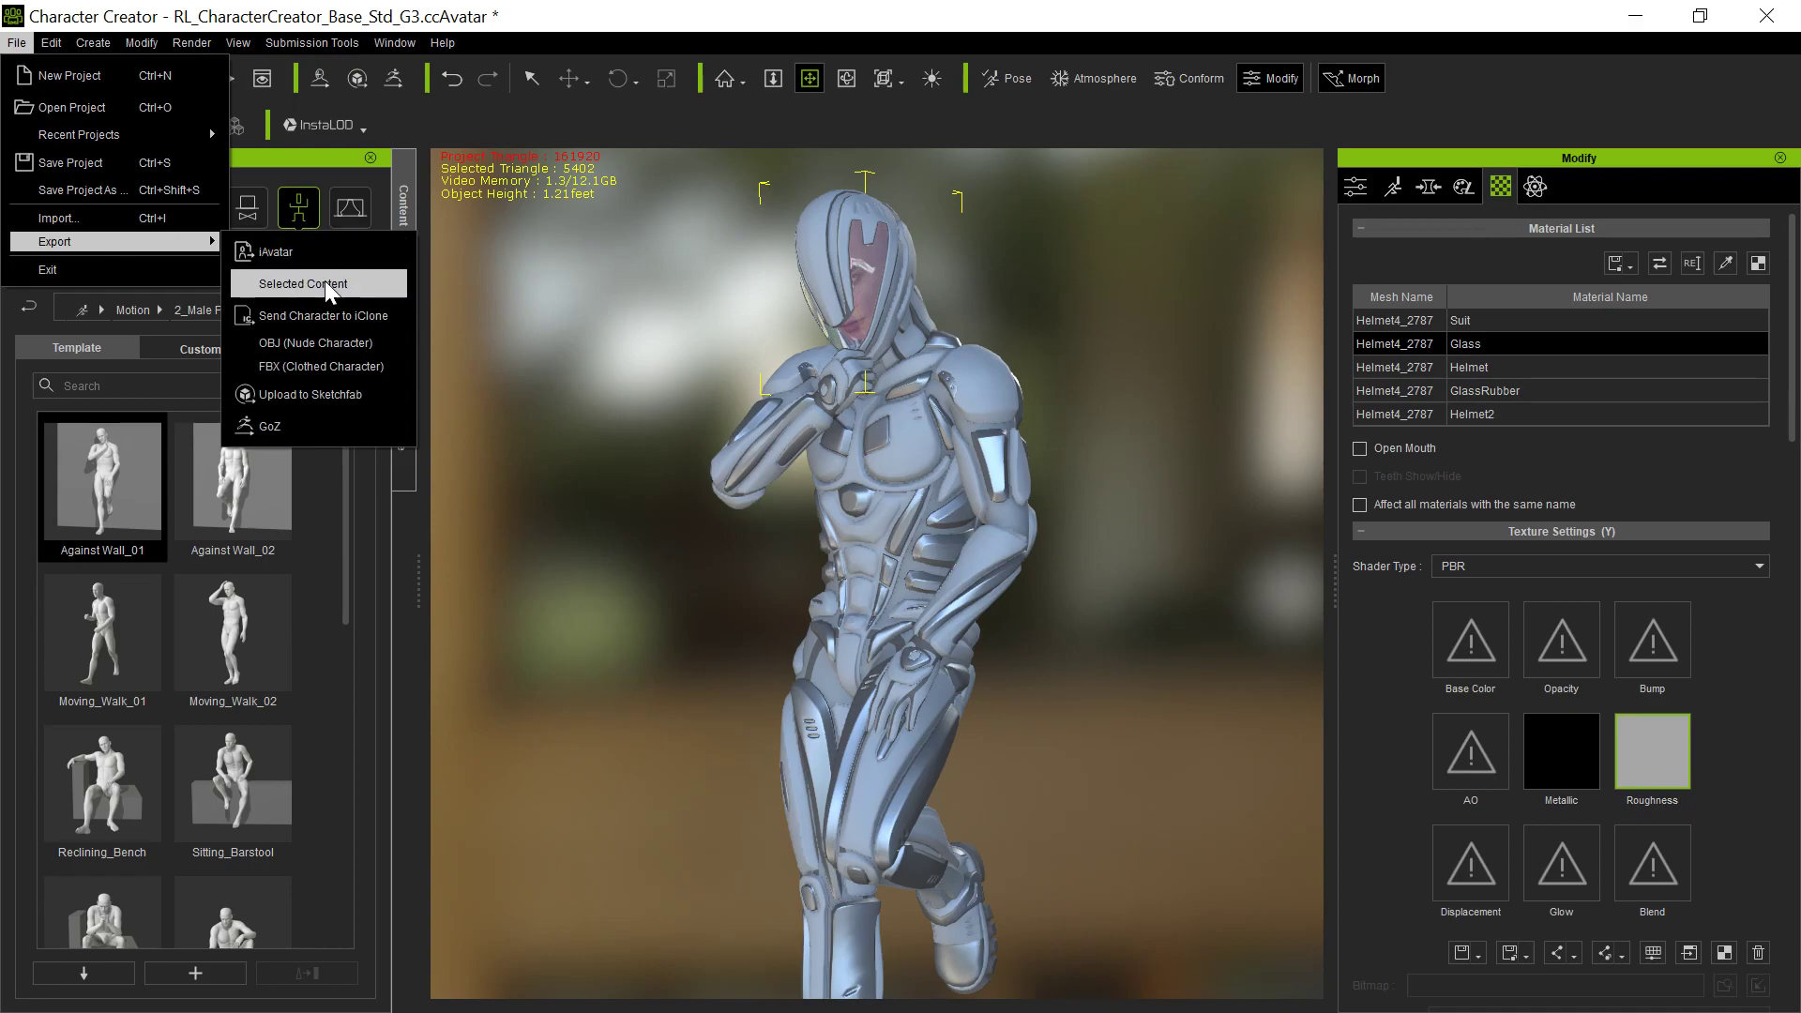
pyautogui.click(323, 316)
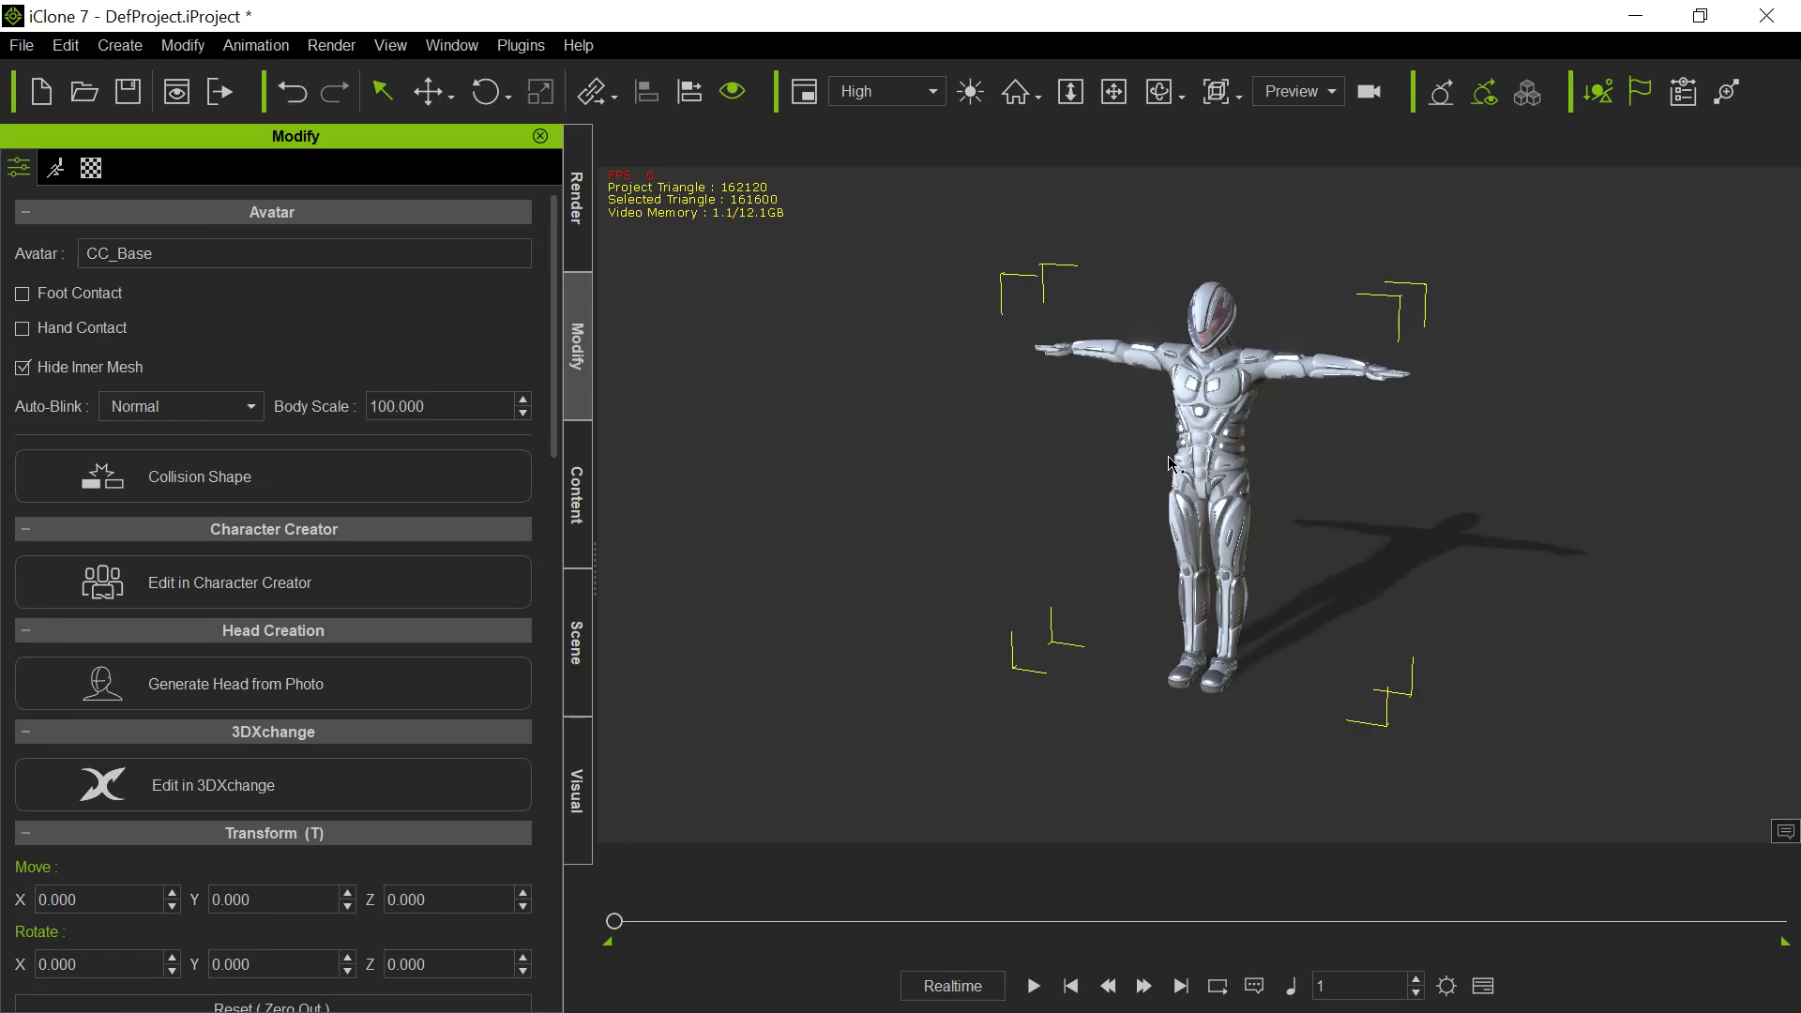
# Select the suit's SuitOuter2 material and paint it onto the suit's chest.
pyautogui.click(93, 170)
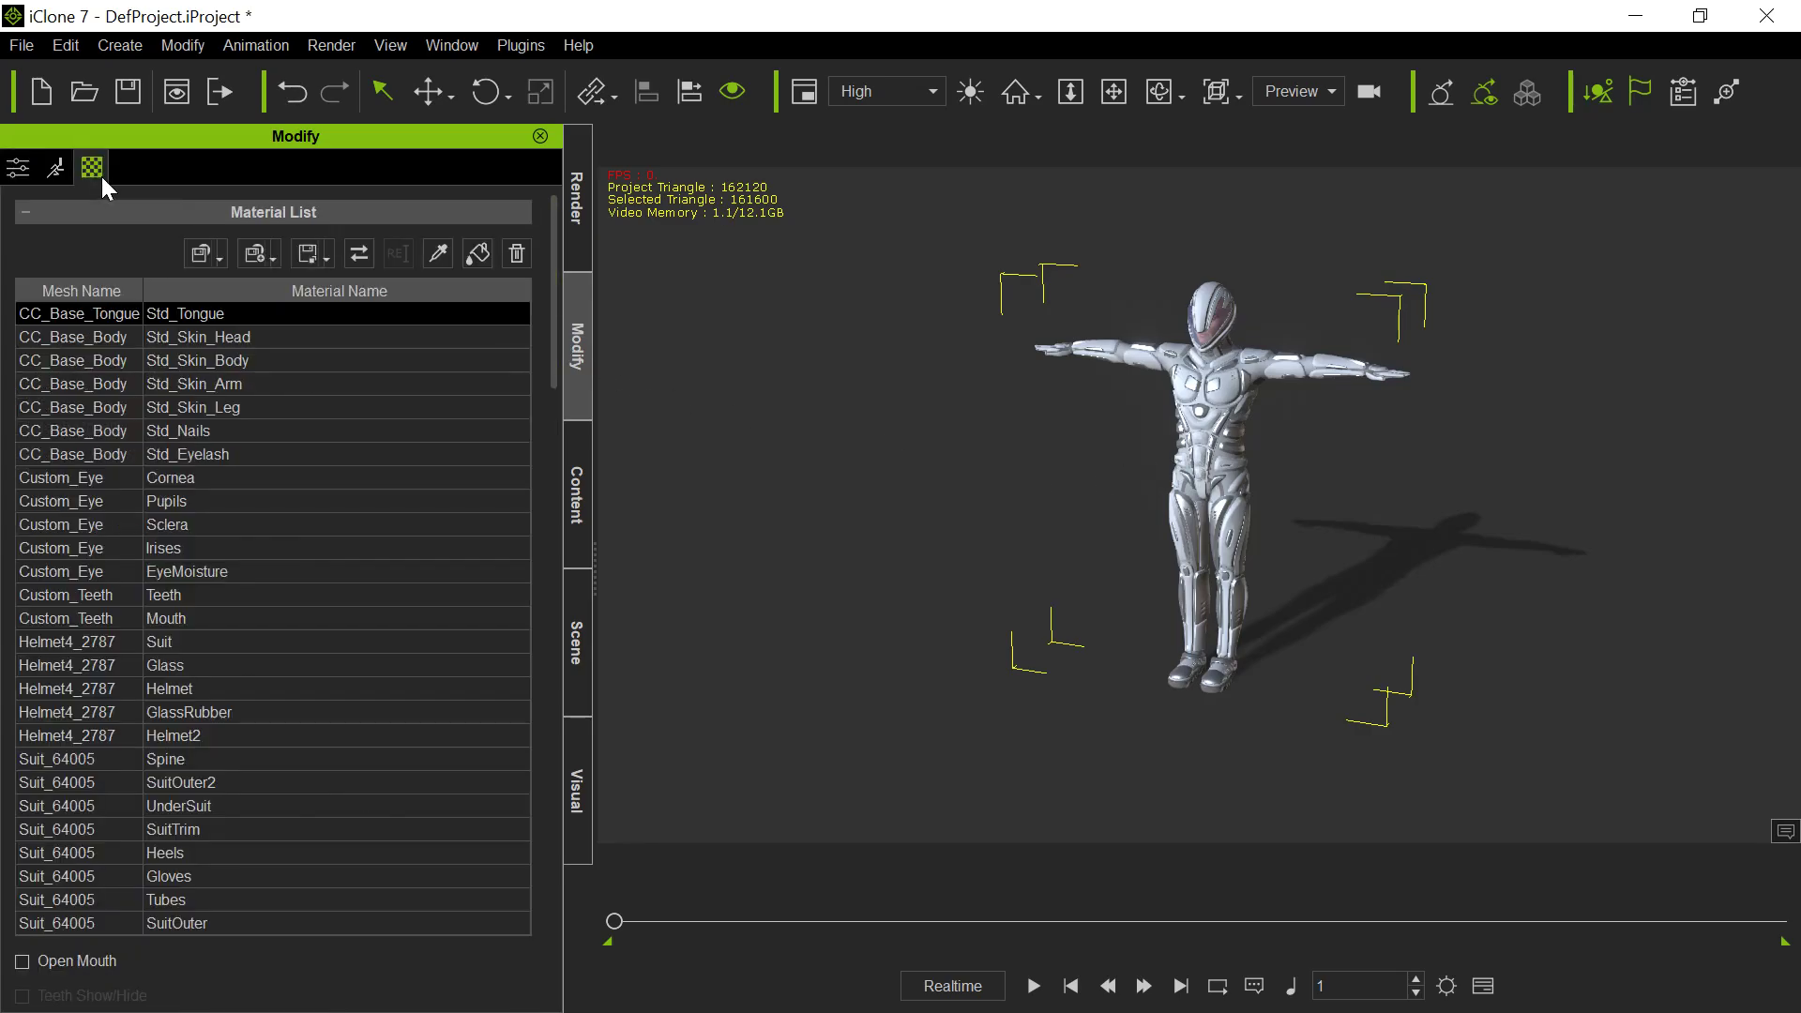
pyautogui.click(1208, 446)
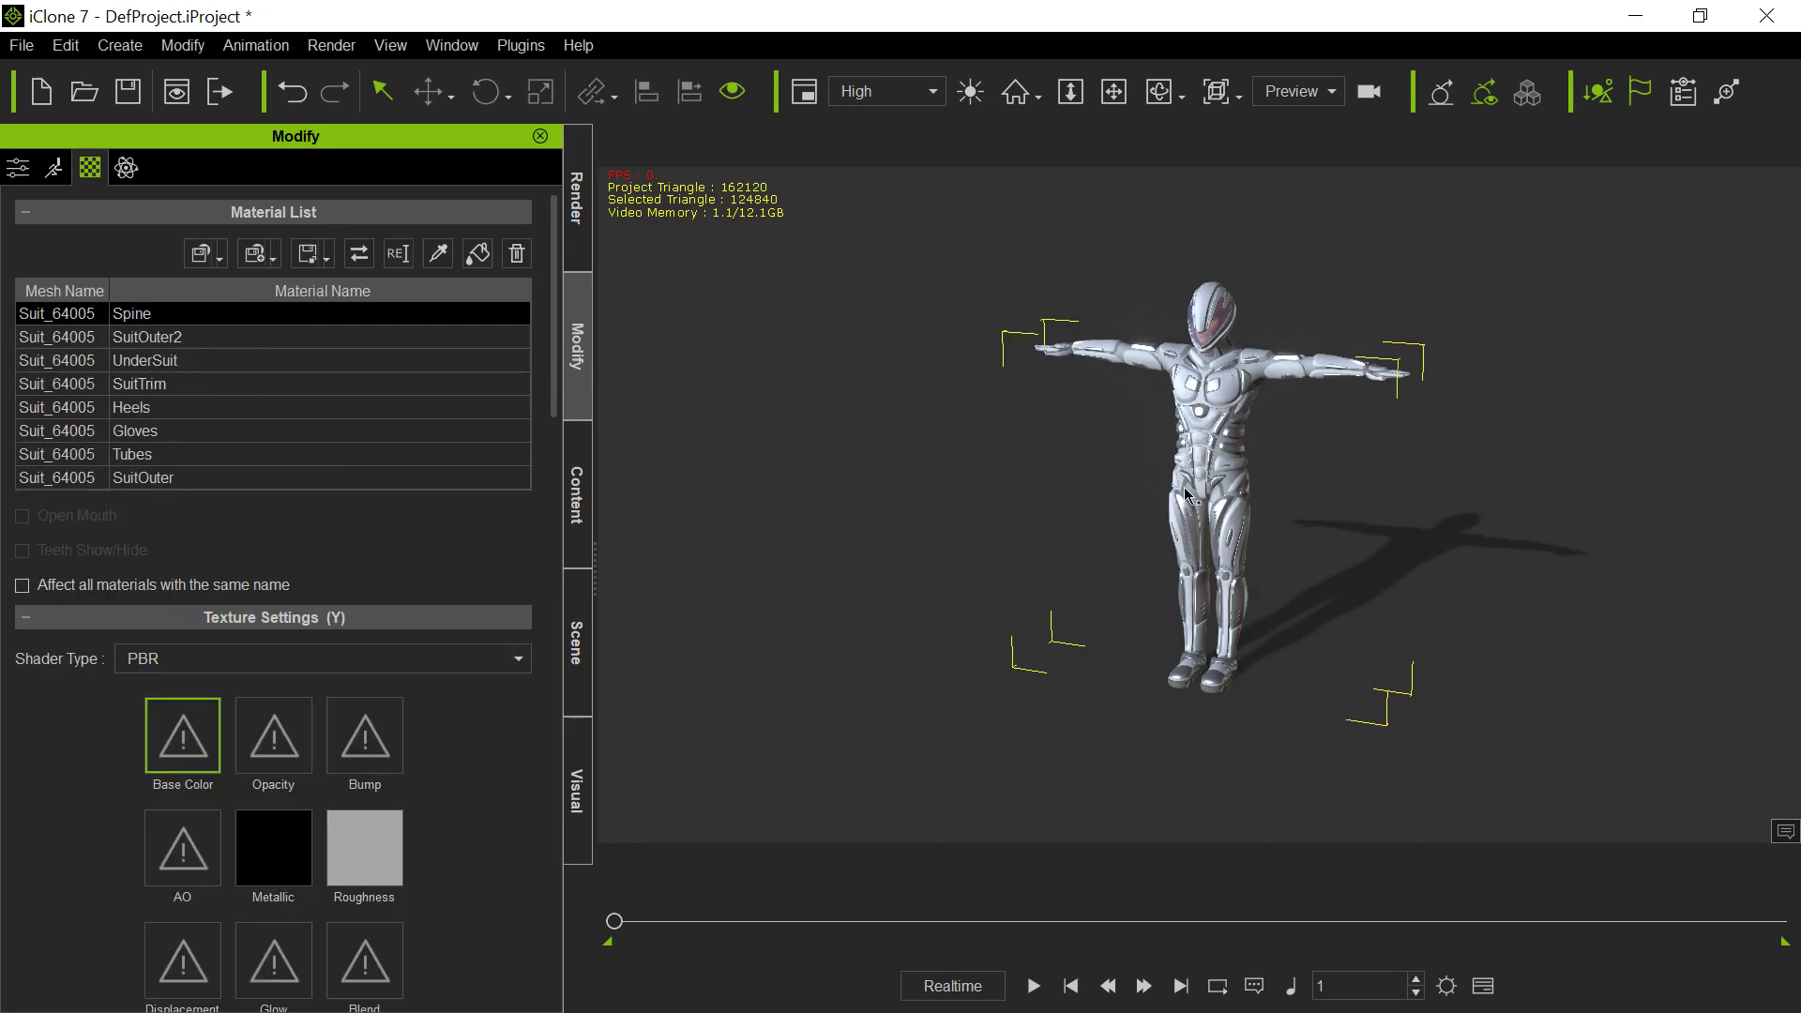
pyautogui.click(75, 337)
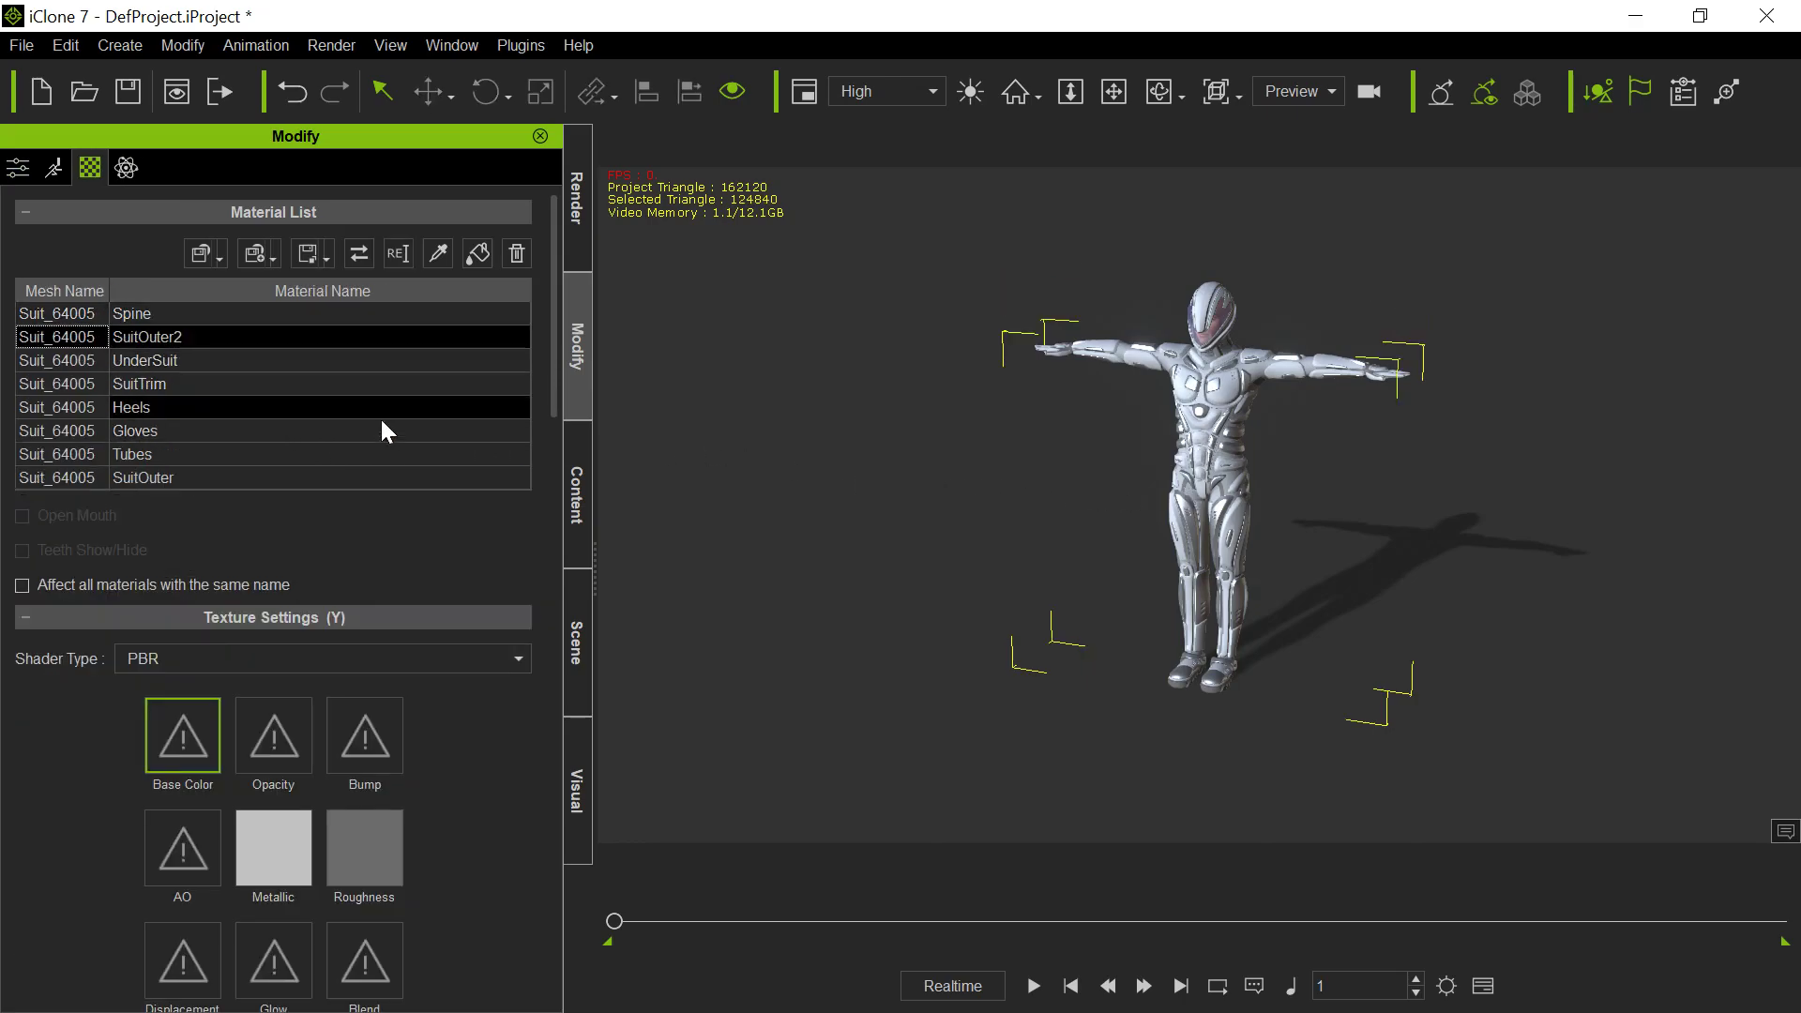
pyautogui.press('f')
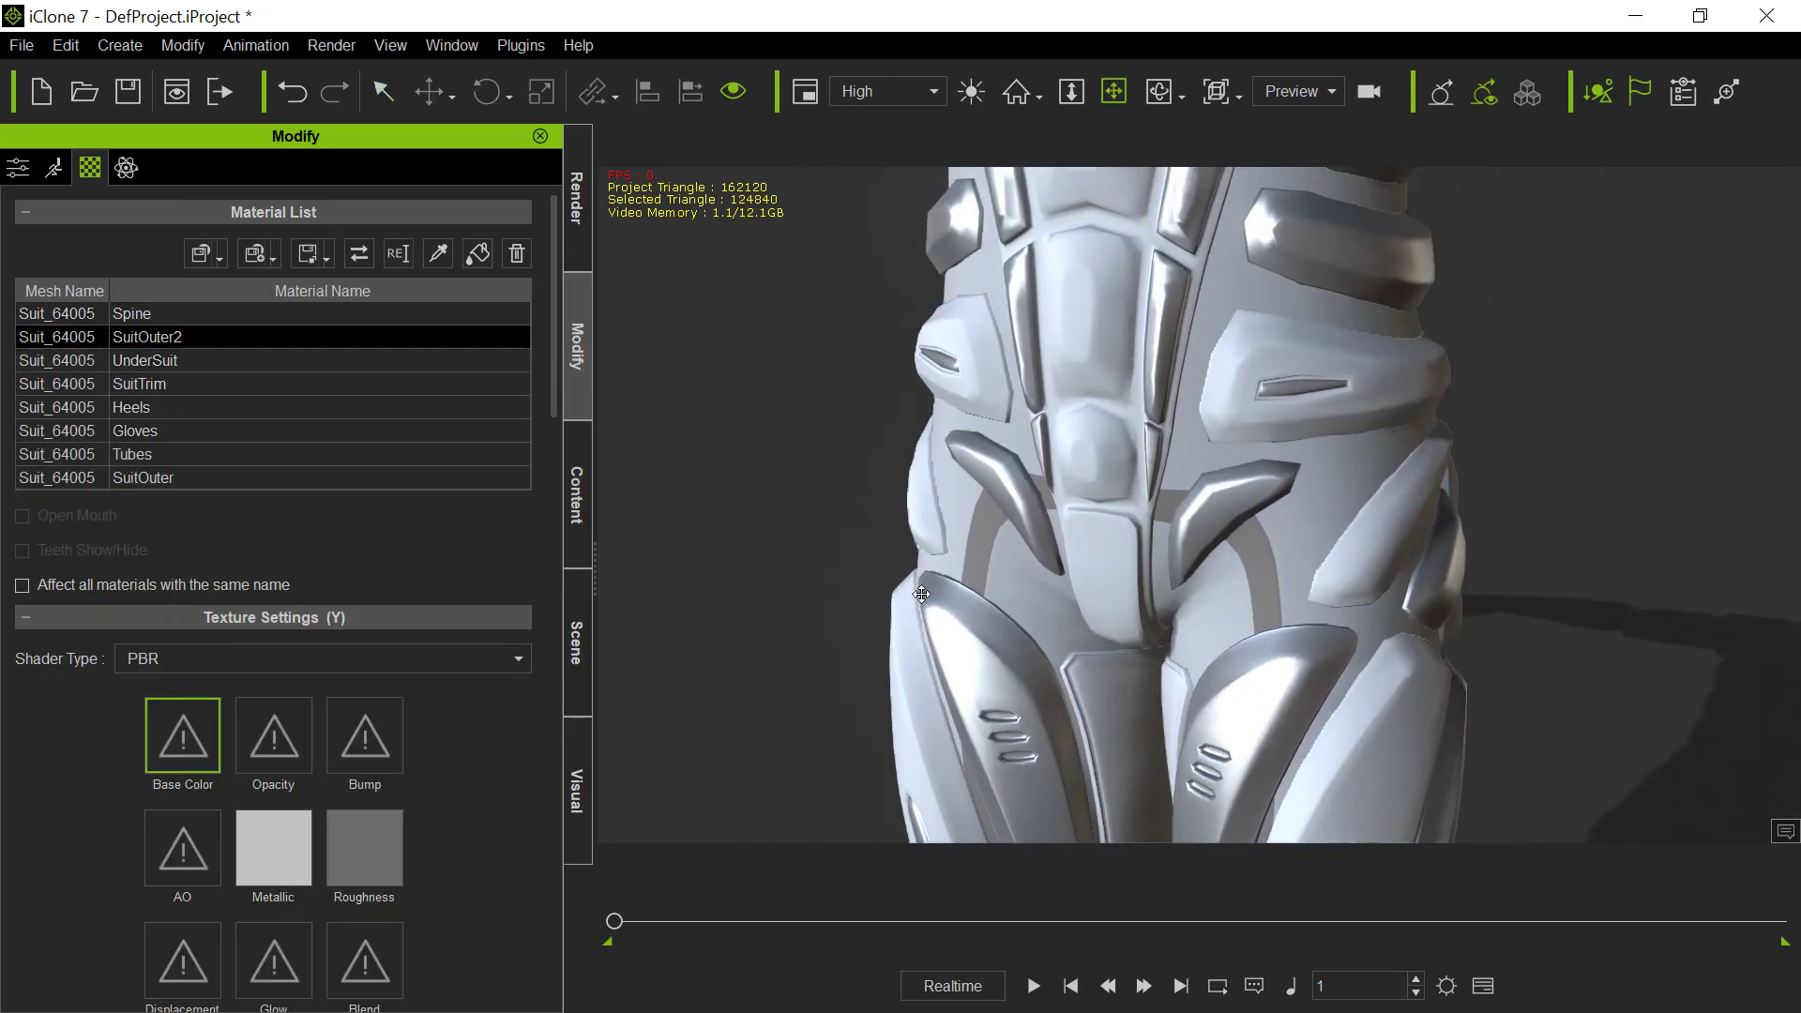
pyautogui.scroll(-5, 918, 605)
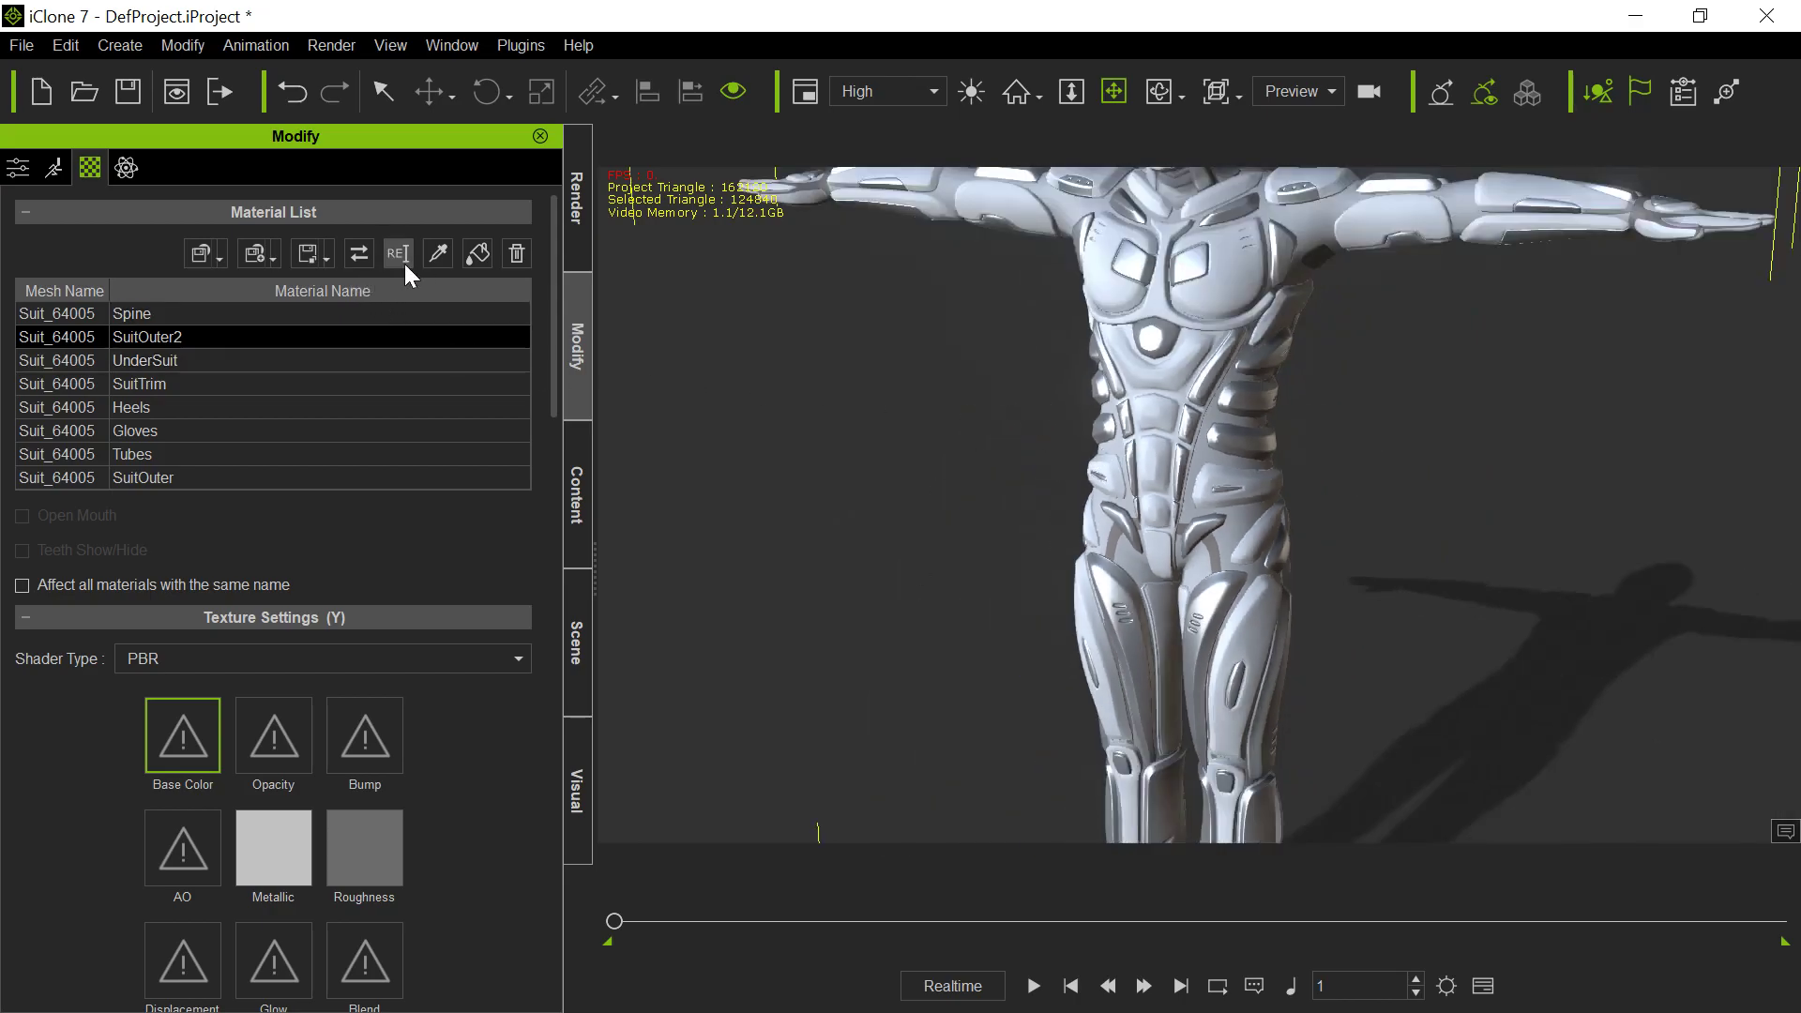
pyautogui.click(477, 253)
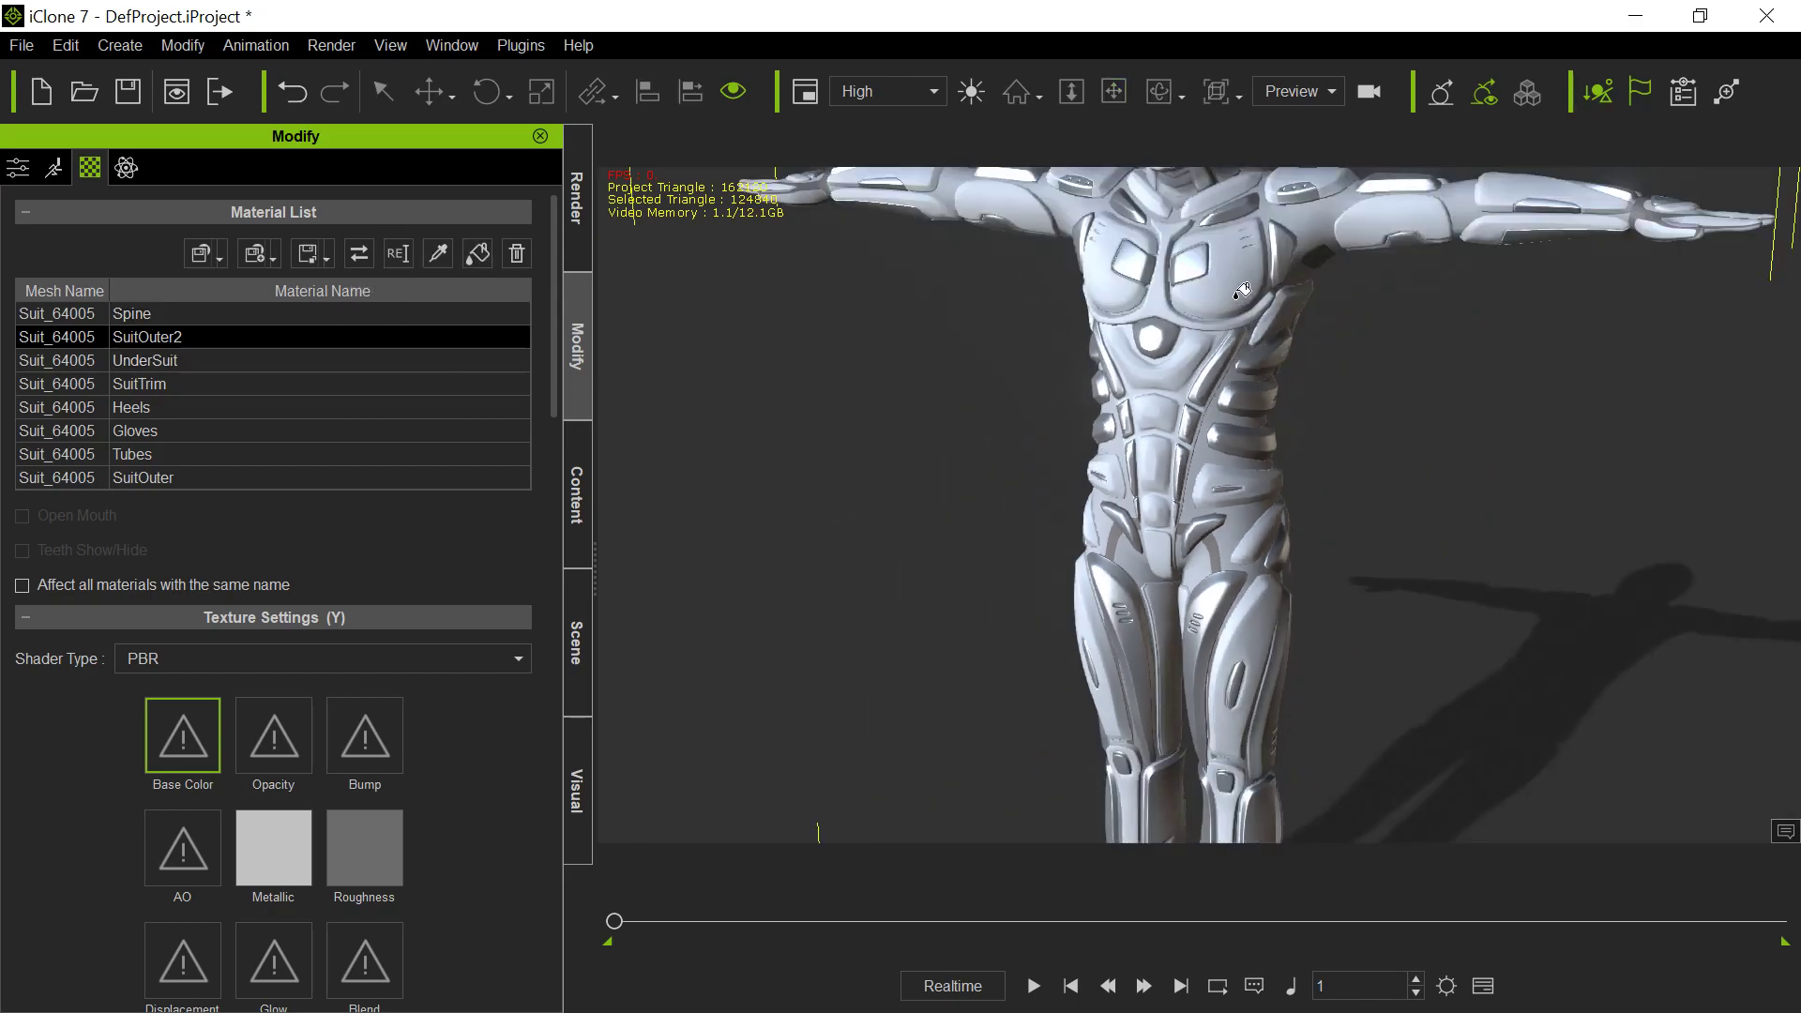
pyautogui.click(1173, 407)
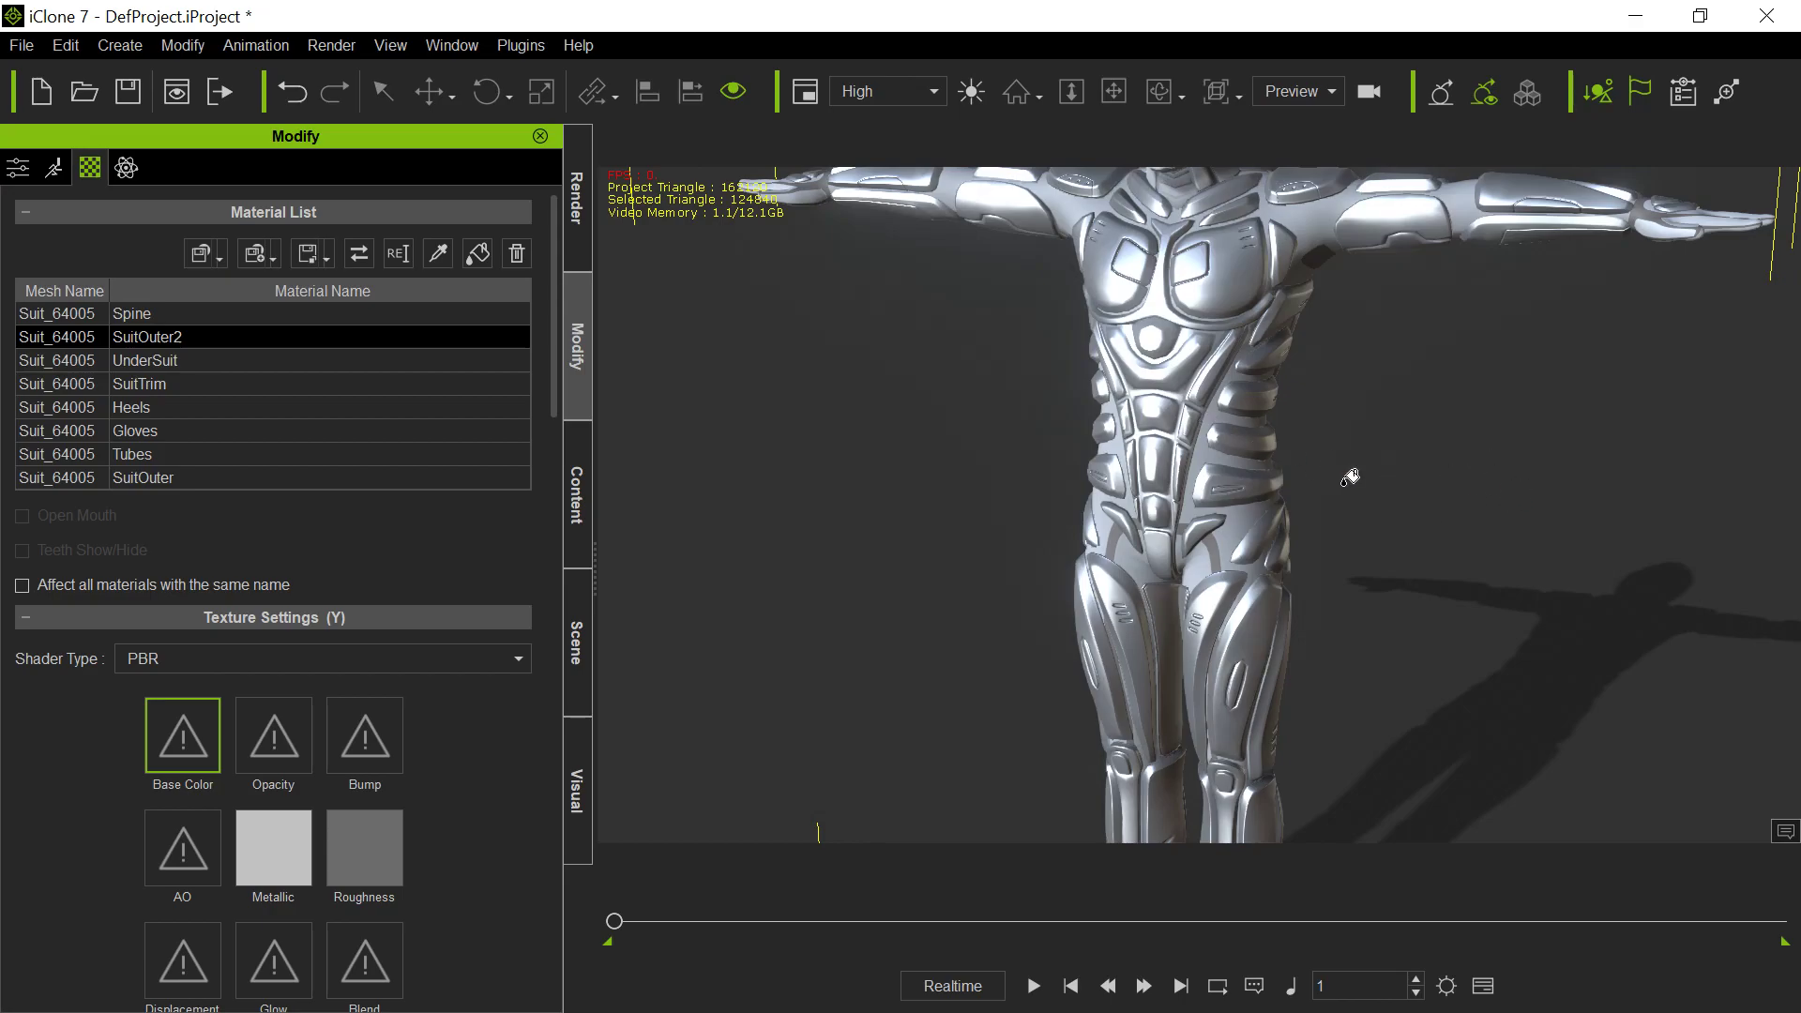
pyautogui.scroll(-5, 817, 516)
pyautogui.scroll(-2, 829, 524)
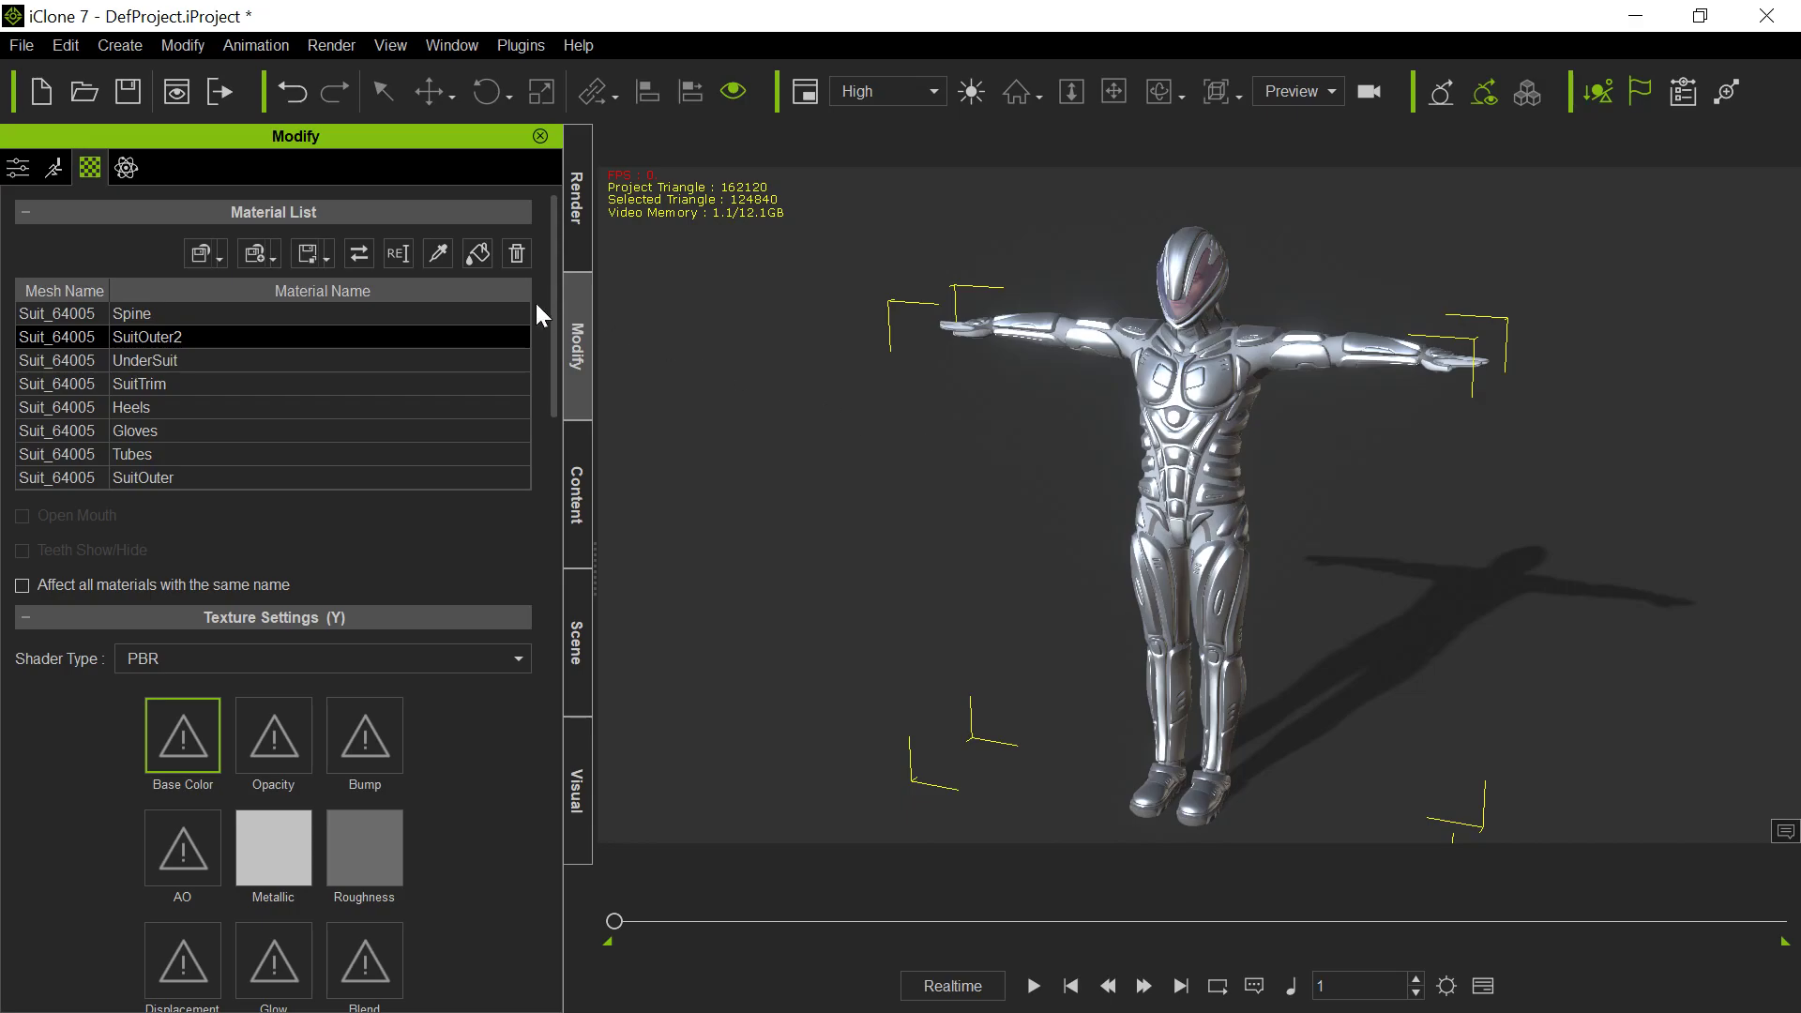
# Sample the SuitOuter material from the suit with the eyedropper.
pyautogui.click(437, 253)
pyautogui.click(1183, 456)
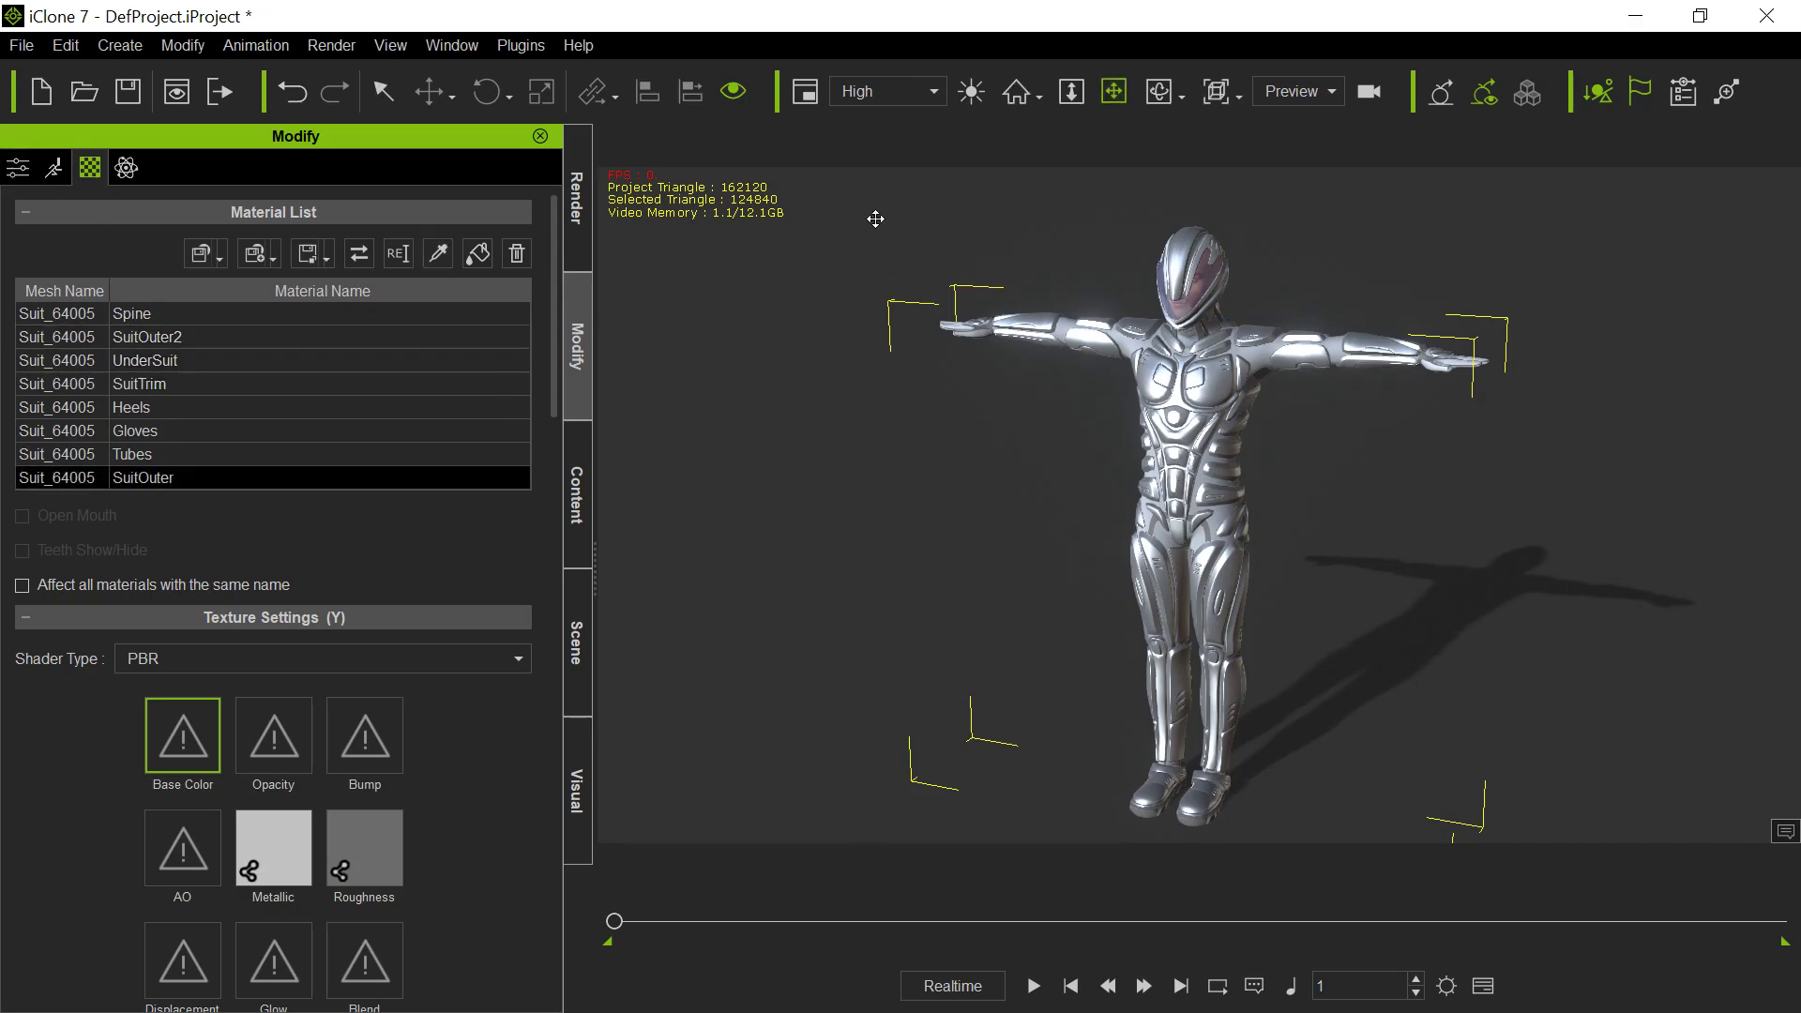
pyautogui.moveTo(873, 218); pyautogui.dragTo(977, 354)
# Send the avatar back via Edit in Character Creator, declining to save the old project.
pyautogui.press('q')
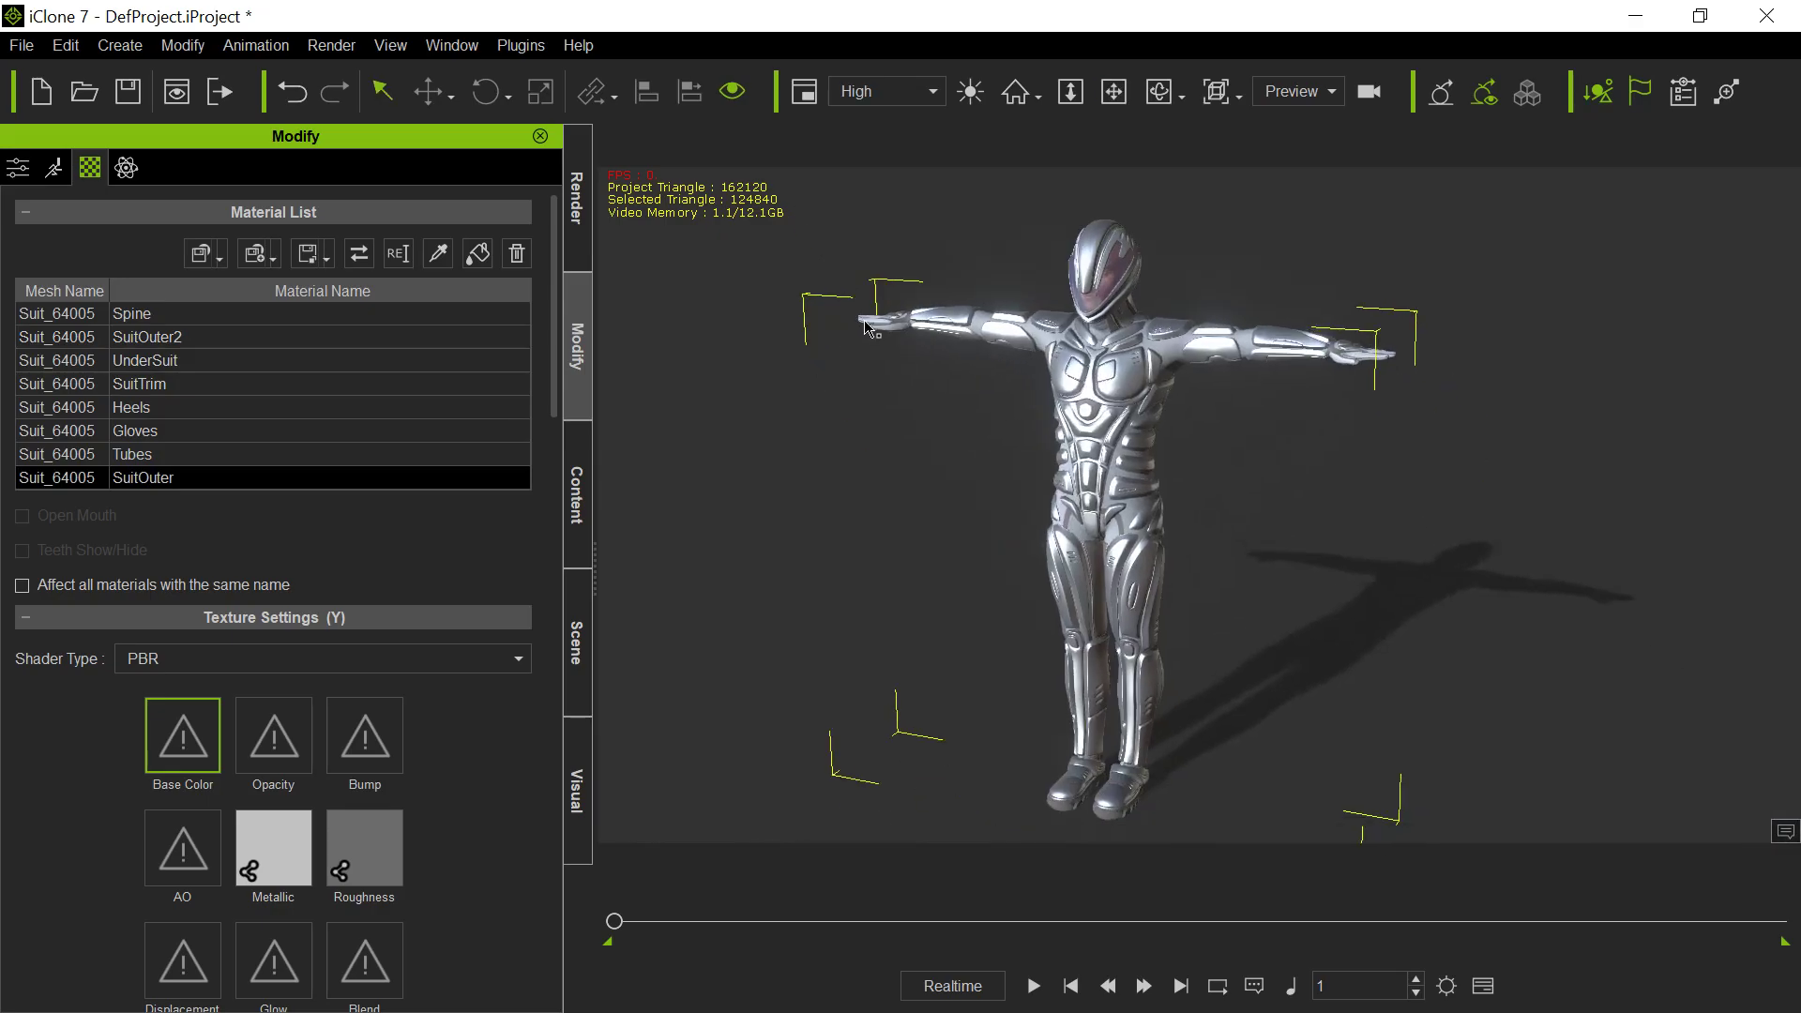
pyautogui.click(877, 323)
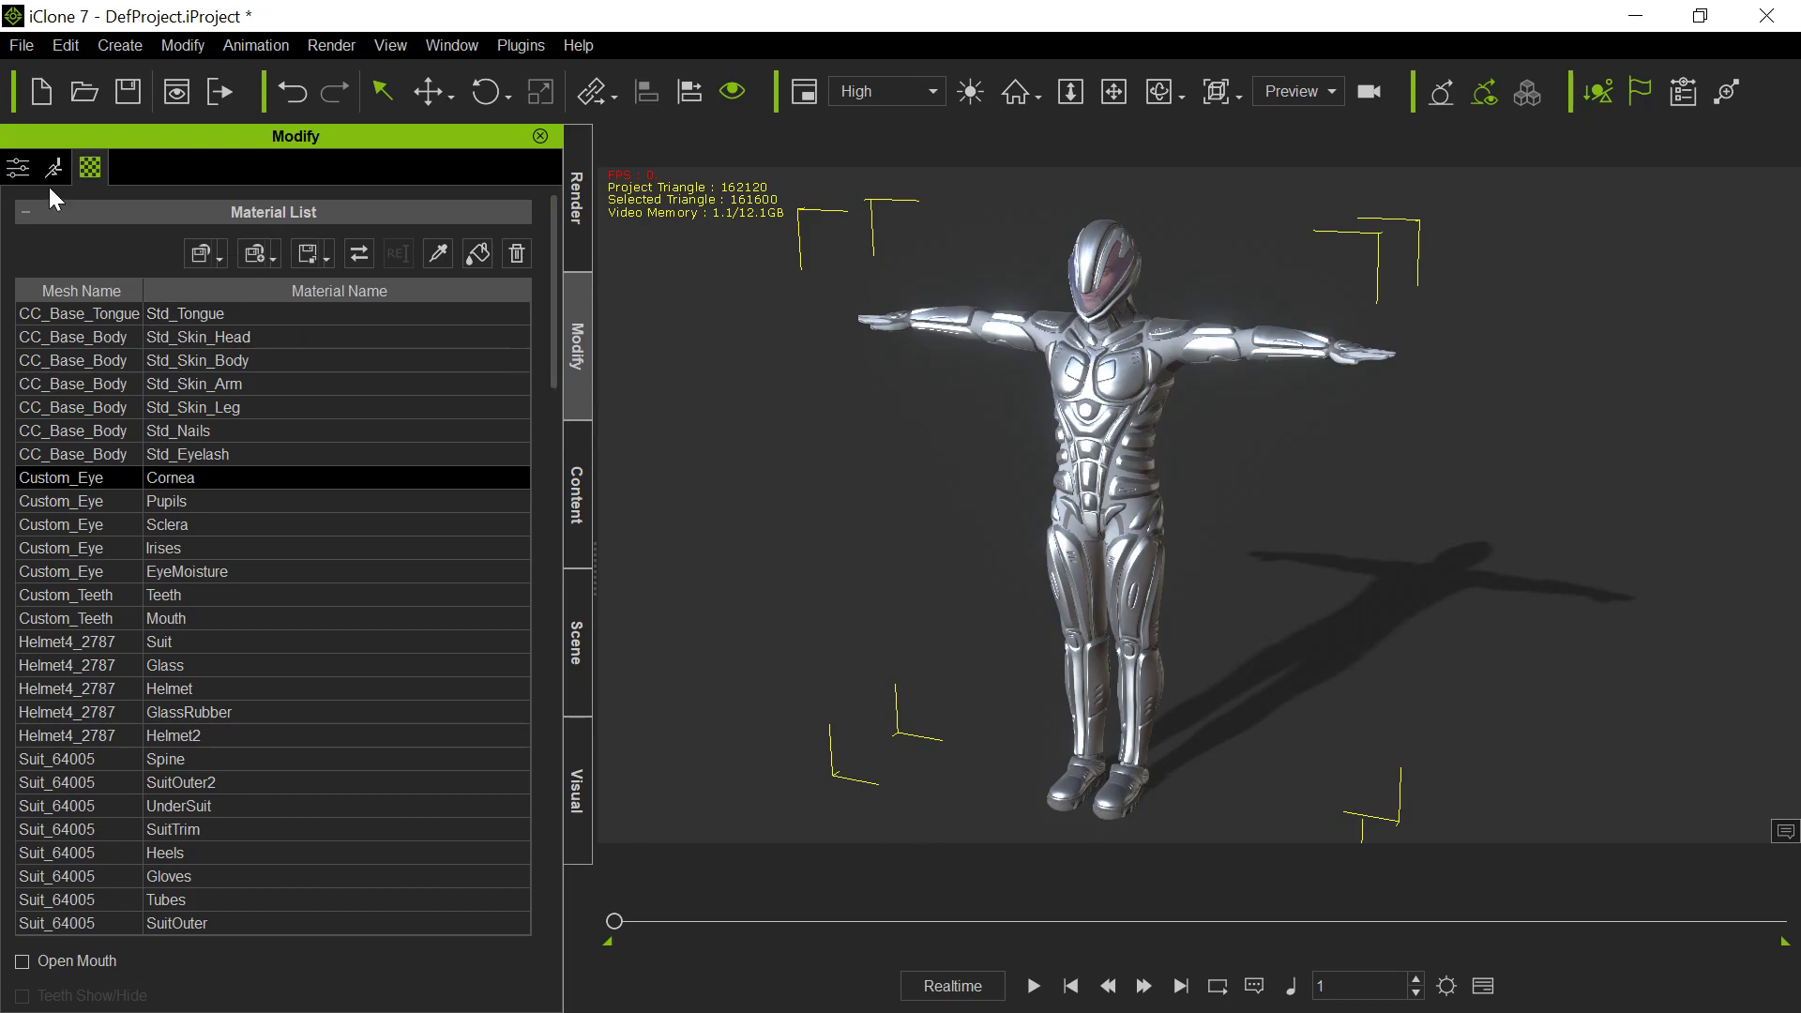
pyautogui.click(26, 173)
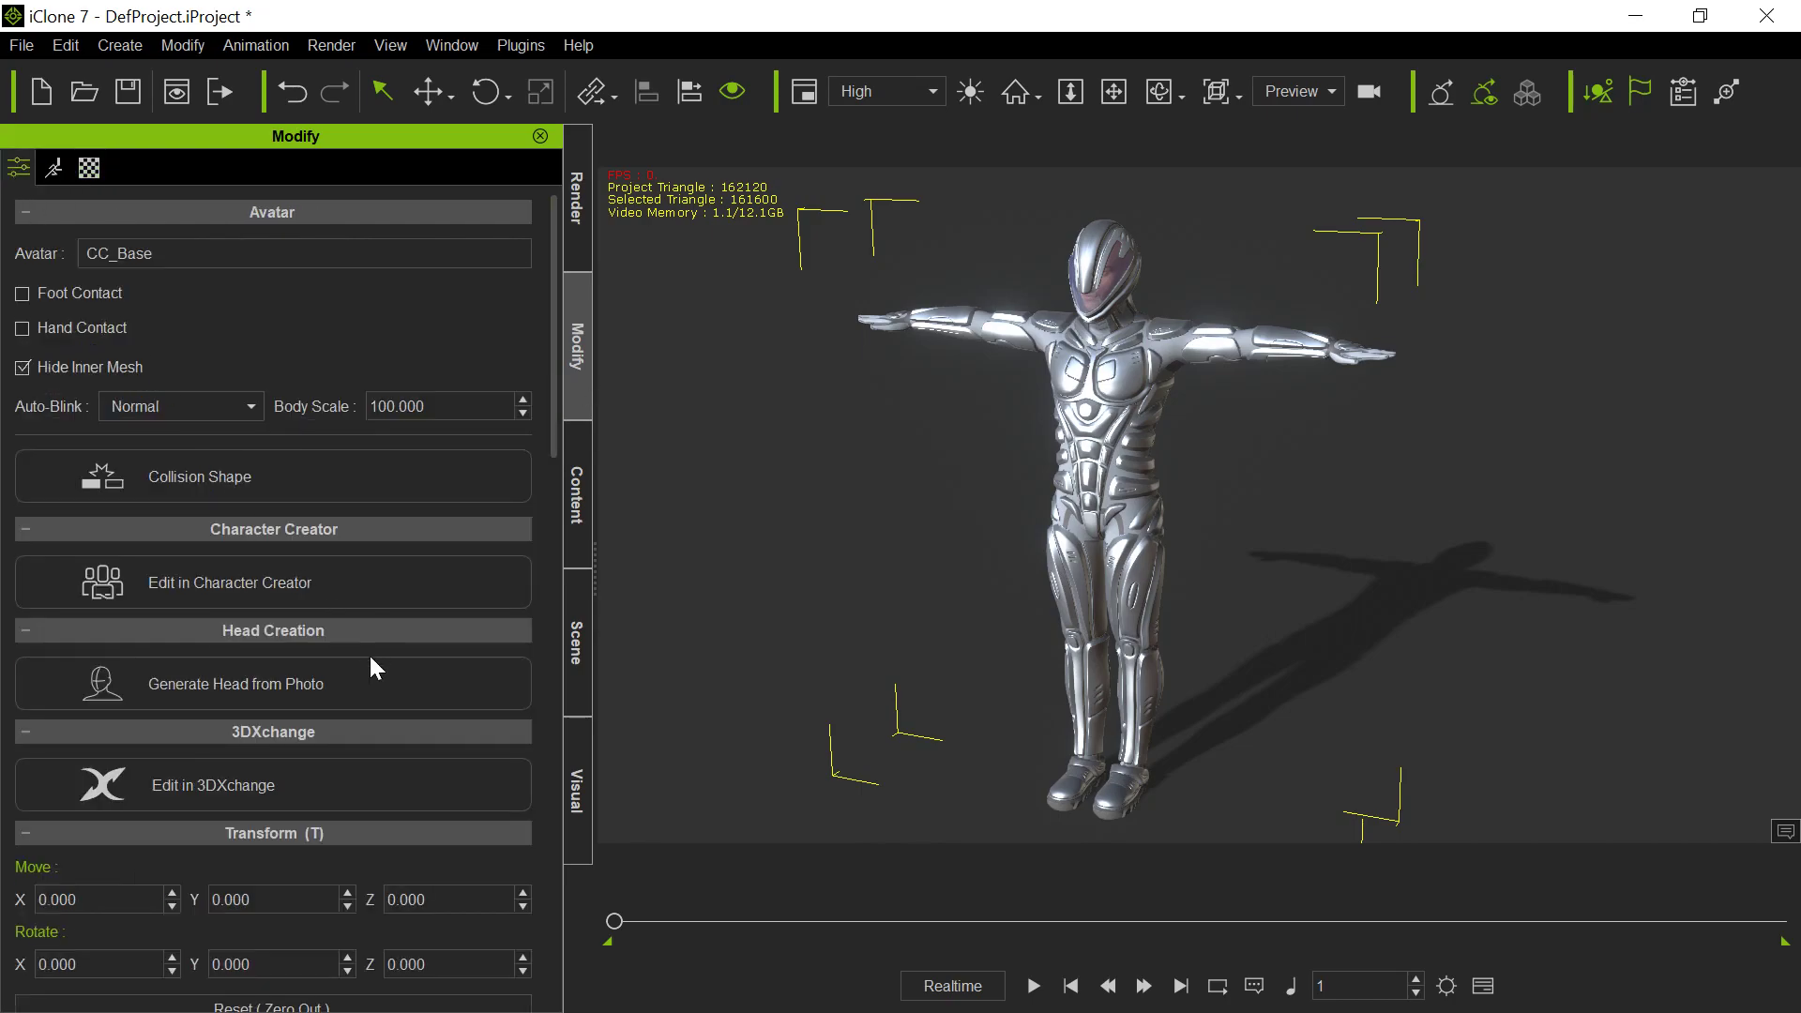
pyautogui.click(278, 575)
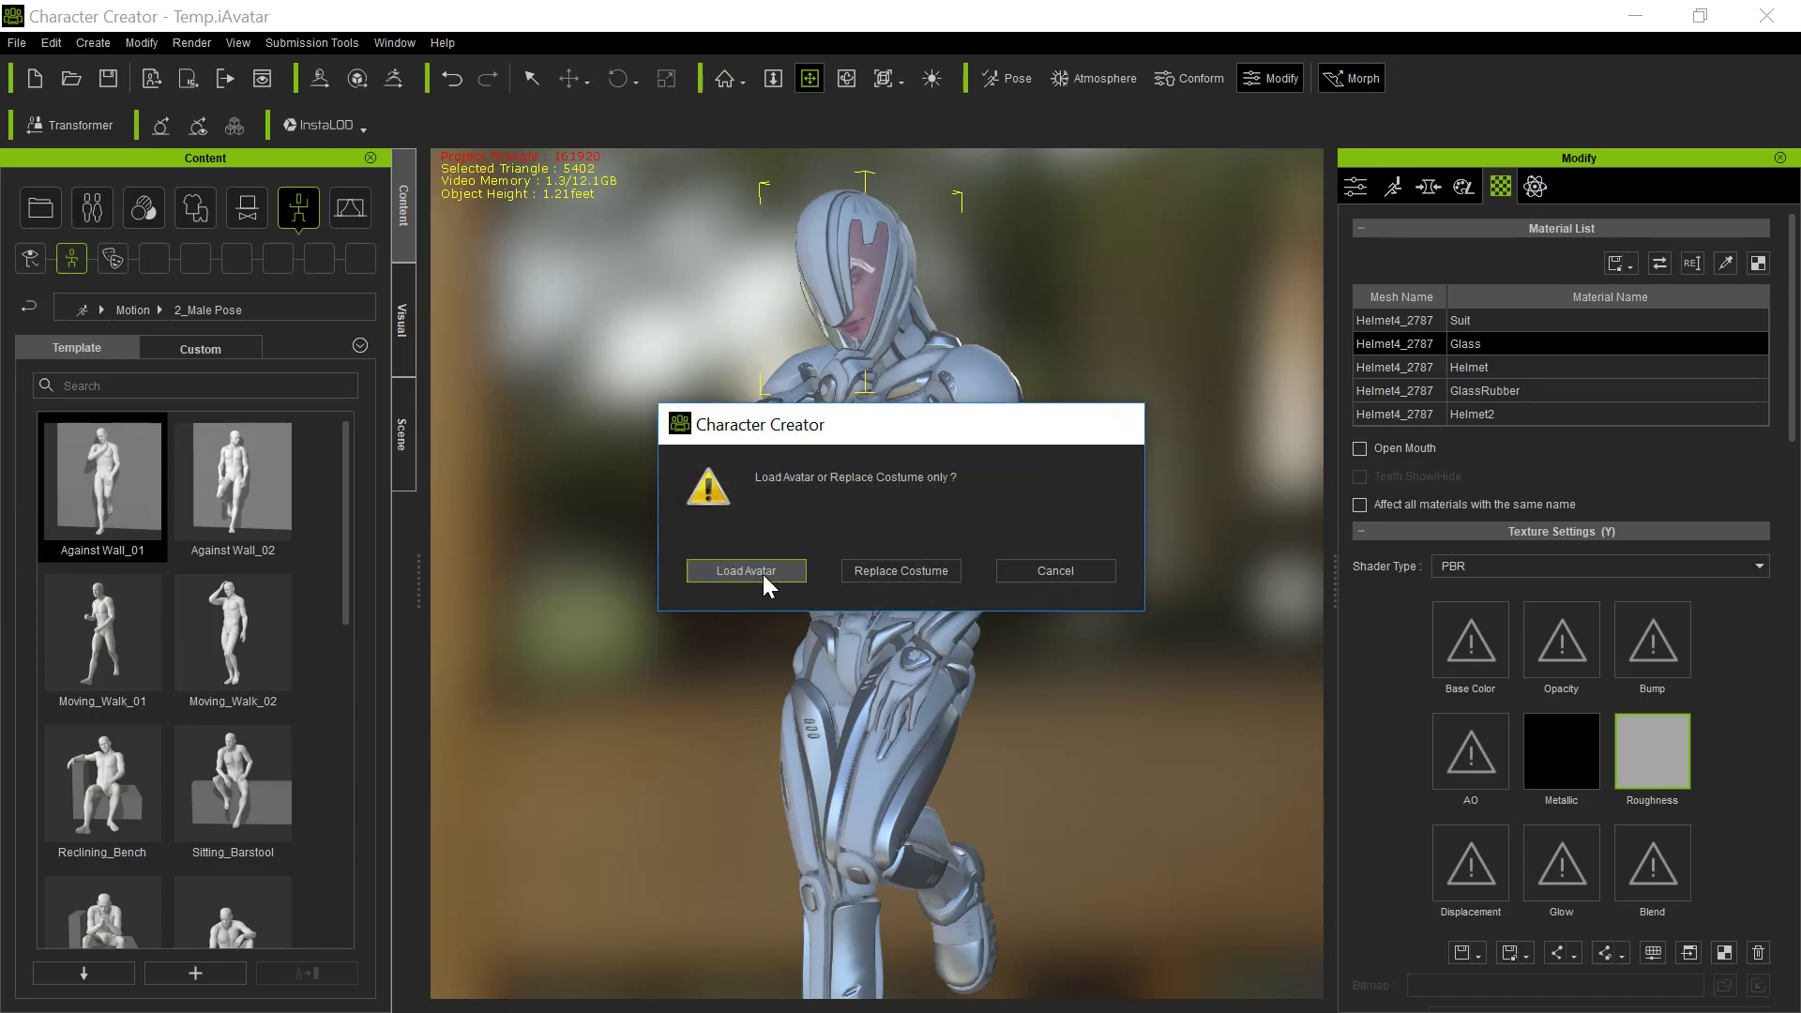
pyautogui.click(762, 574)
pyautogui.click(887, 578)
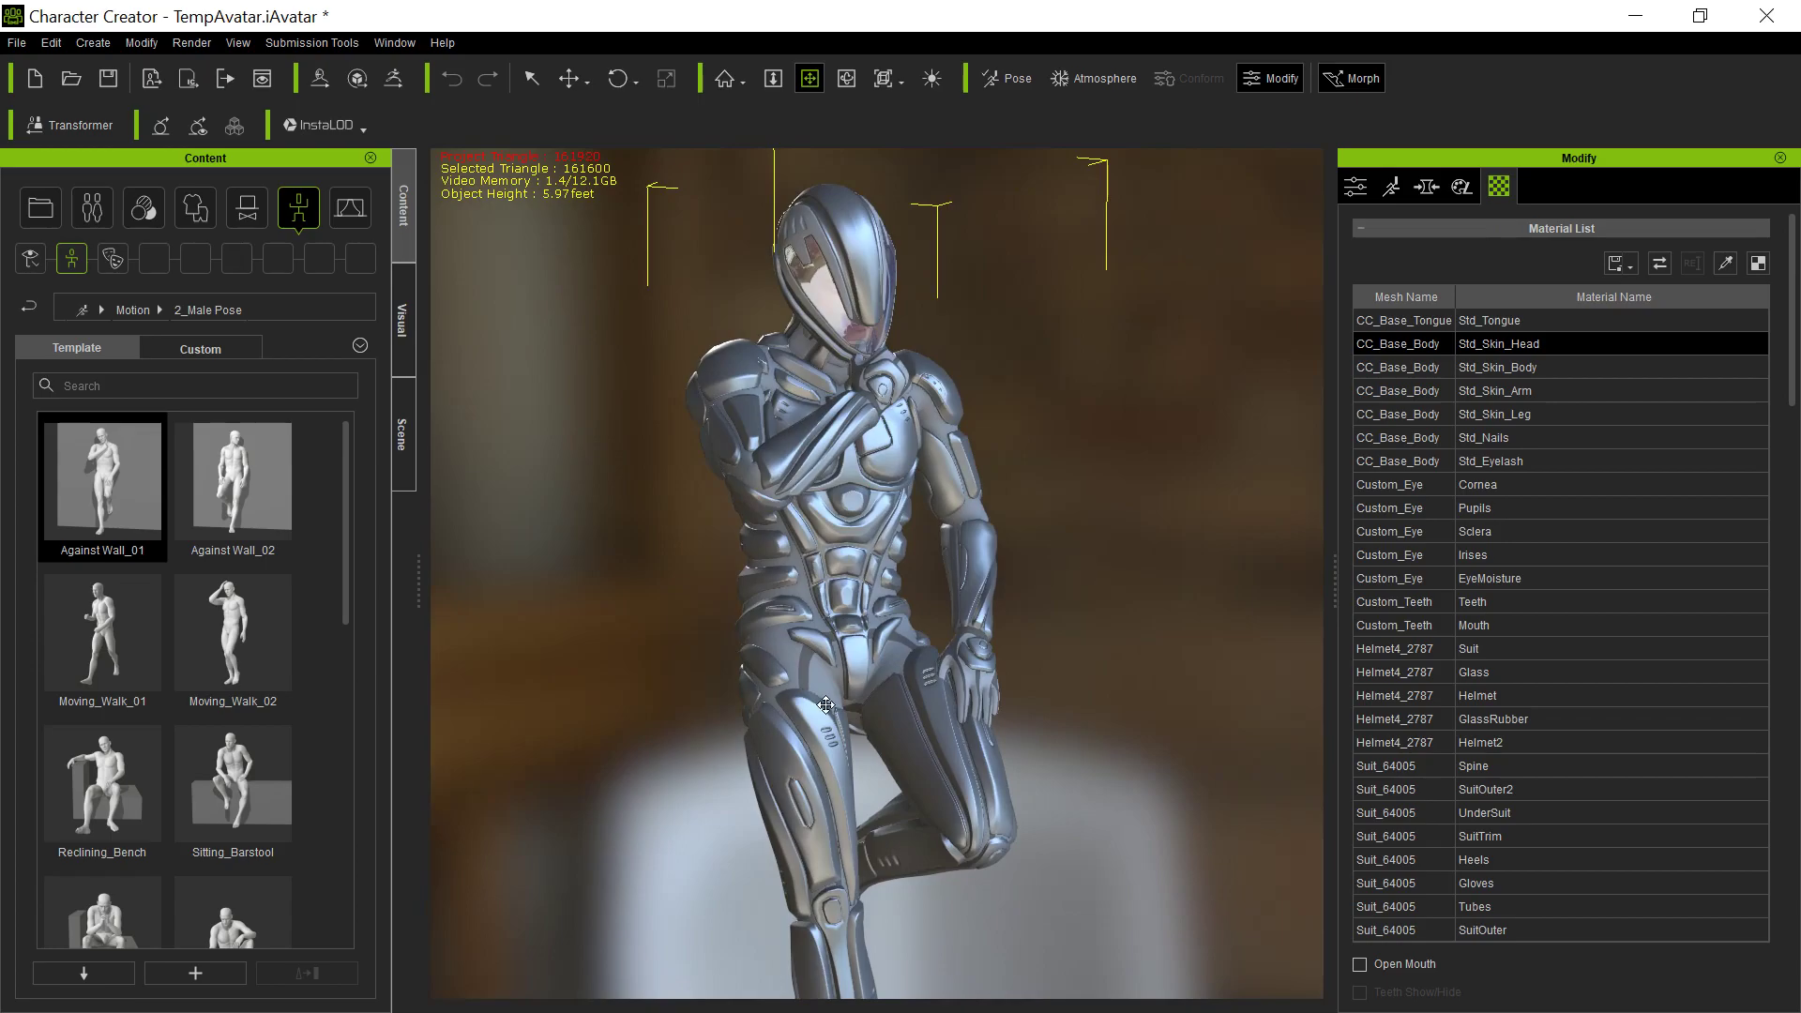
# Pan and orbit the view to inspect the chrome suit's legs, torso and side.
pyautogui.scroll(3, 845, 514)
pyautogui.moveTo(845, 514); pyautogui.dragTo(789, 658, button='middle')
pyautogui.moveTo(1063, 627); pyautogui.dragTo(919, 637, button='right')
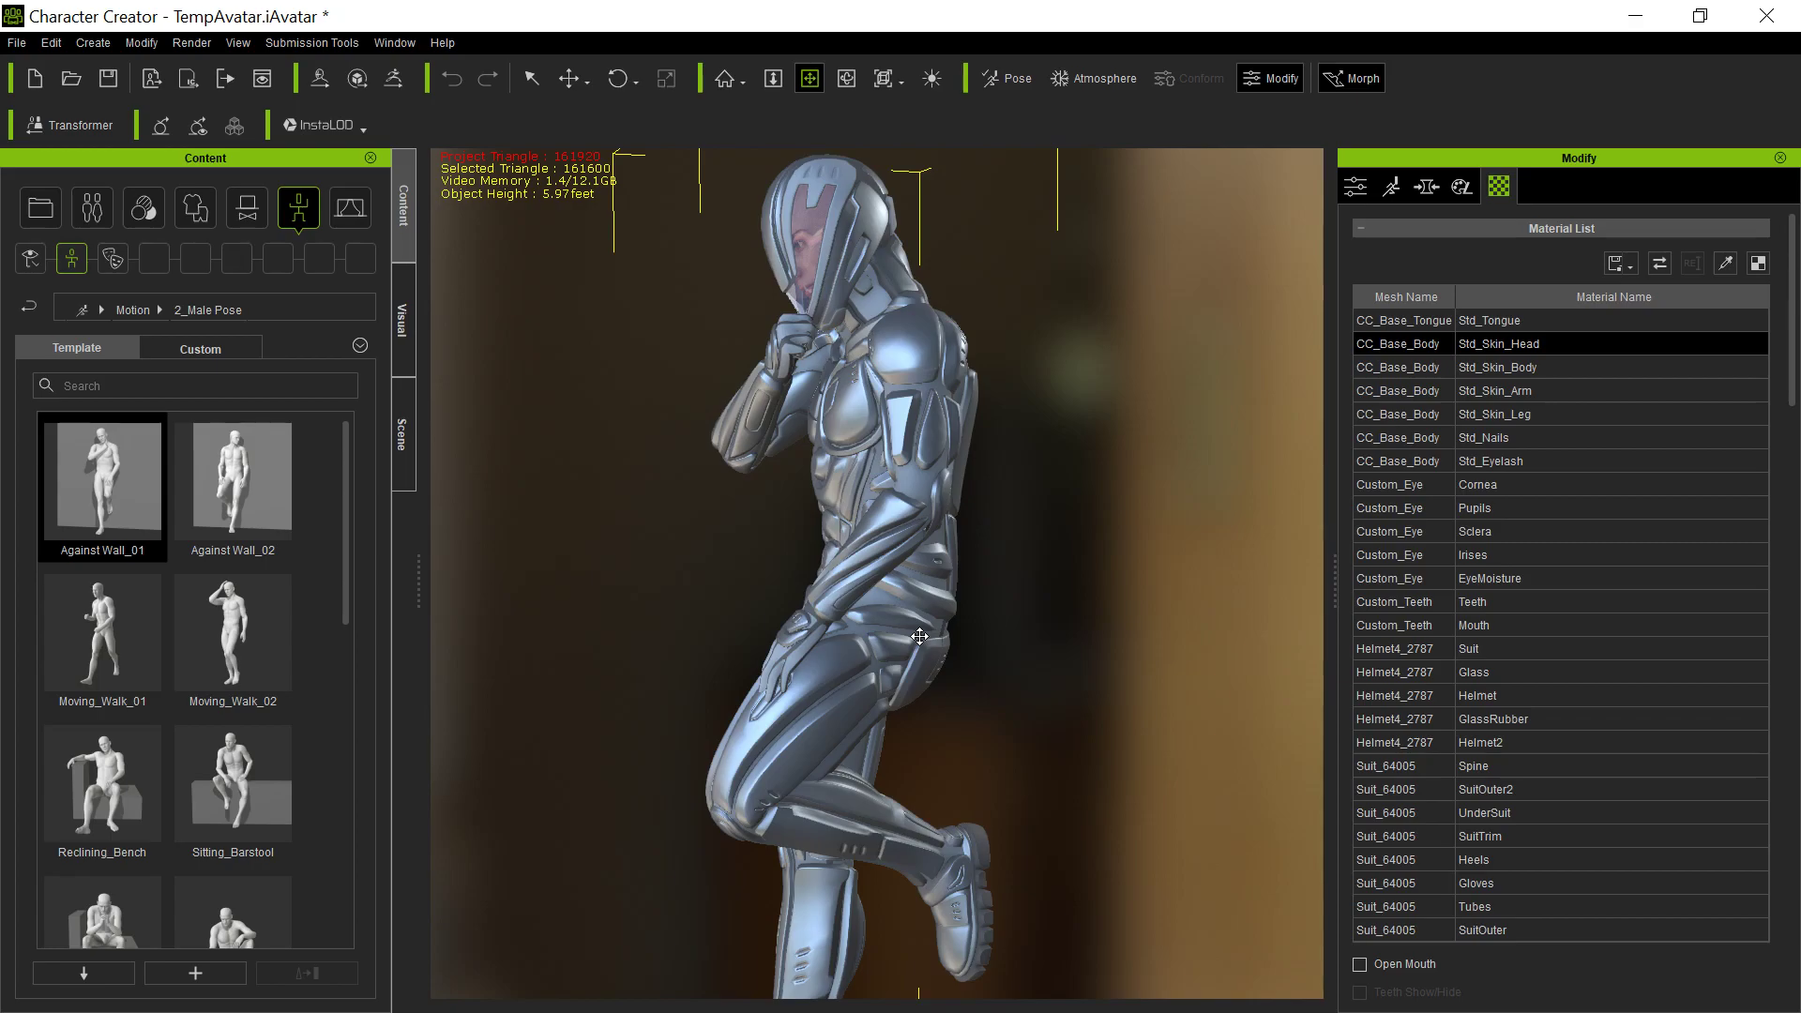